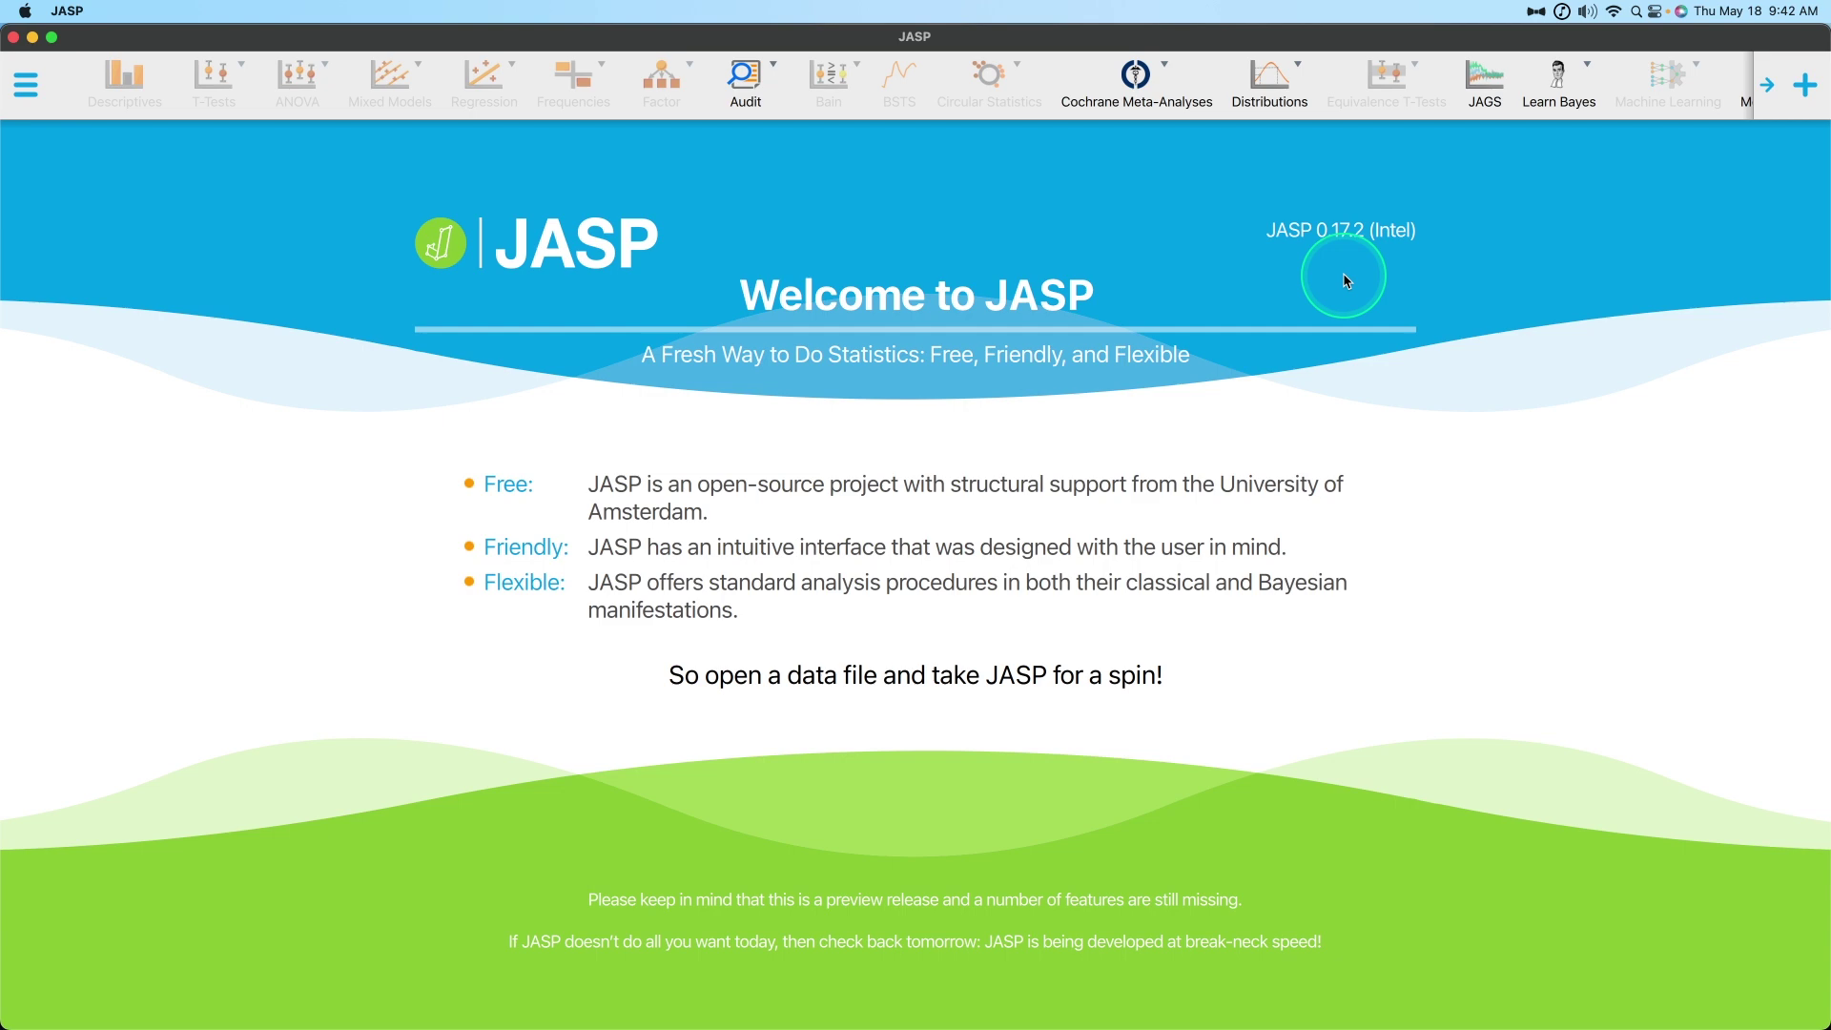
# In Chrome, scroll the R Syntax Mode article to Example 2's jaspAnova::AnovaRepeatedMeasures code for the Bugs data
pyautogui.press('super+Tab')
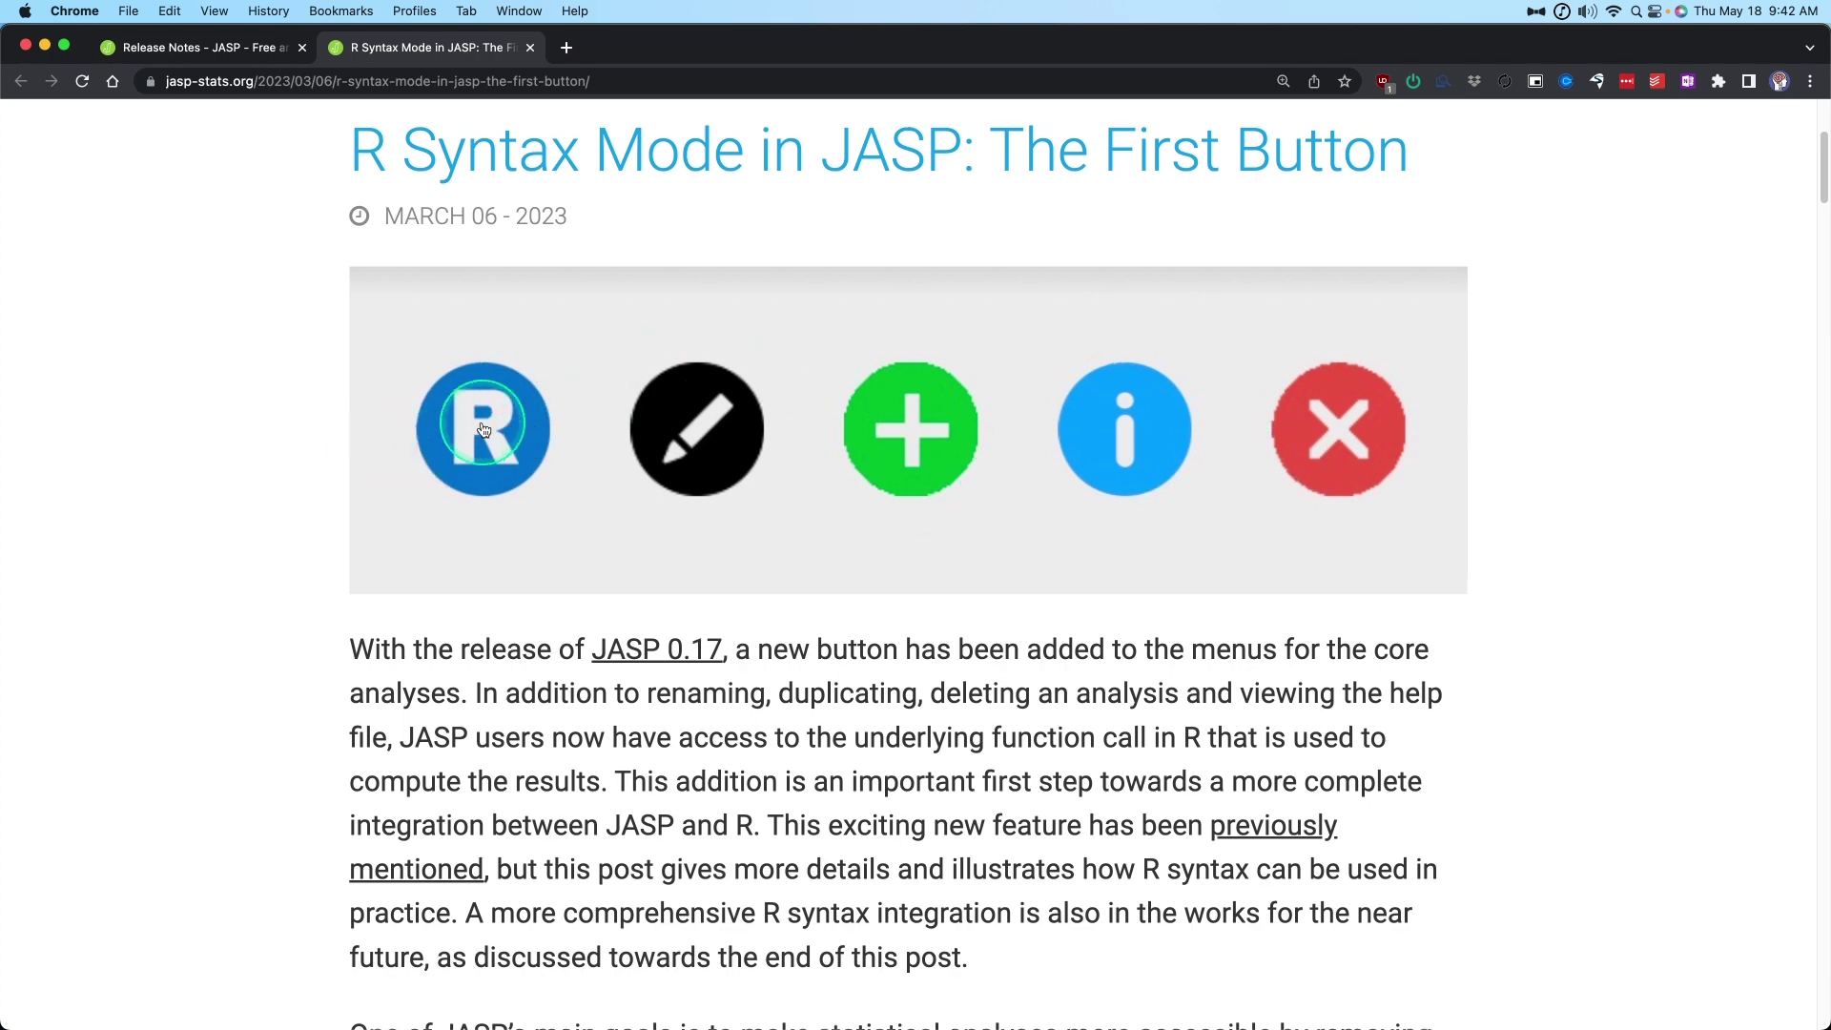
pyautogui.scroll(-4, 1214, 462)
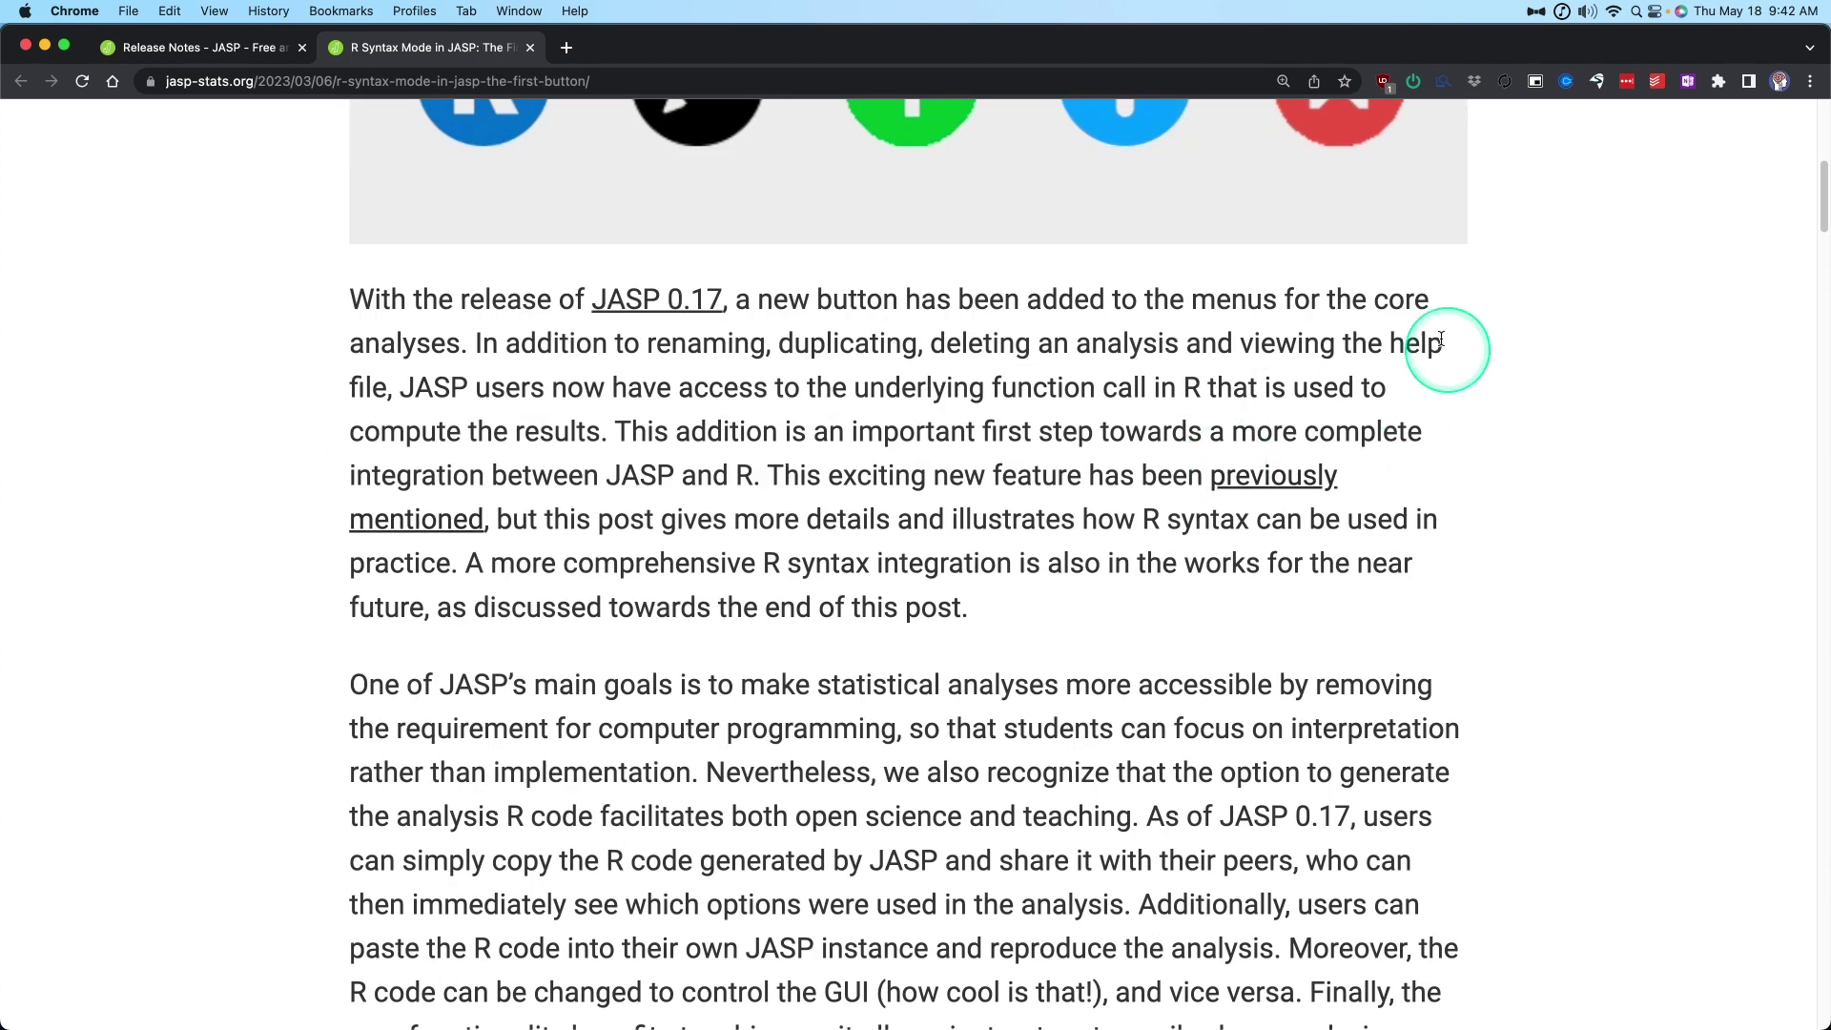
pyautogui.scroll(-3, 960, 654)
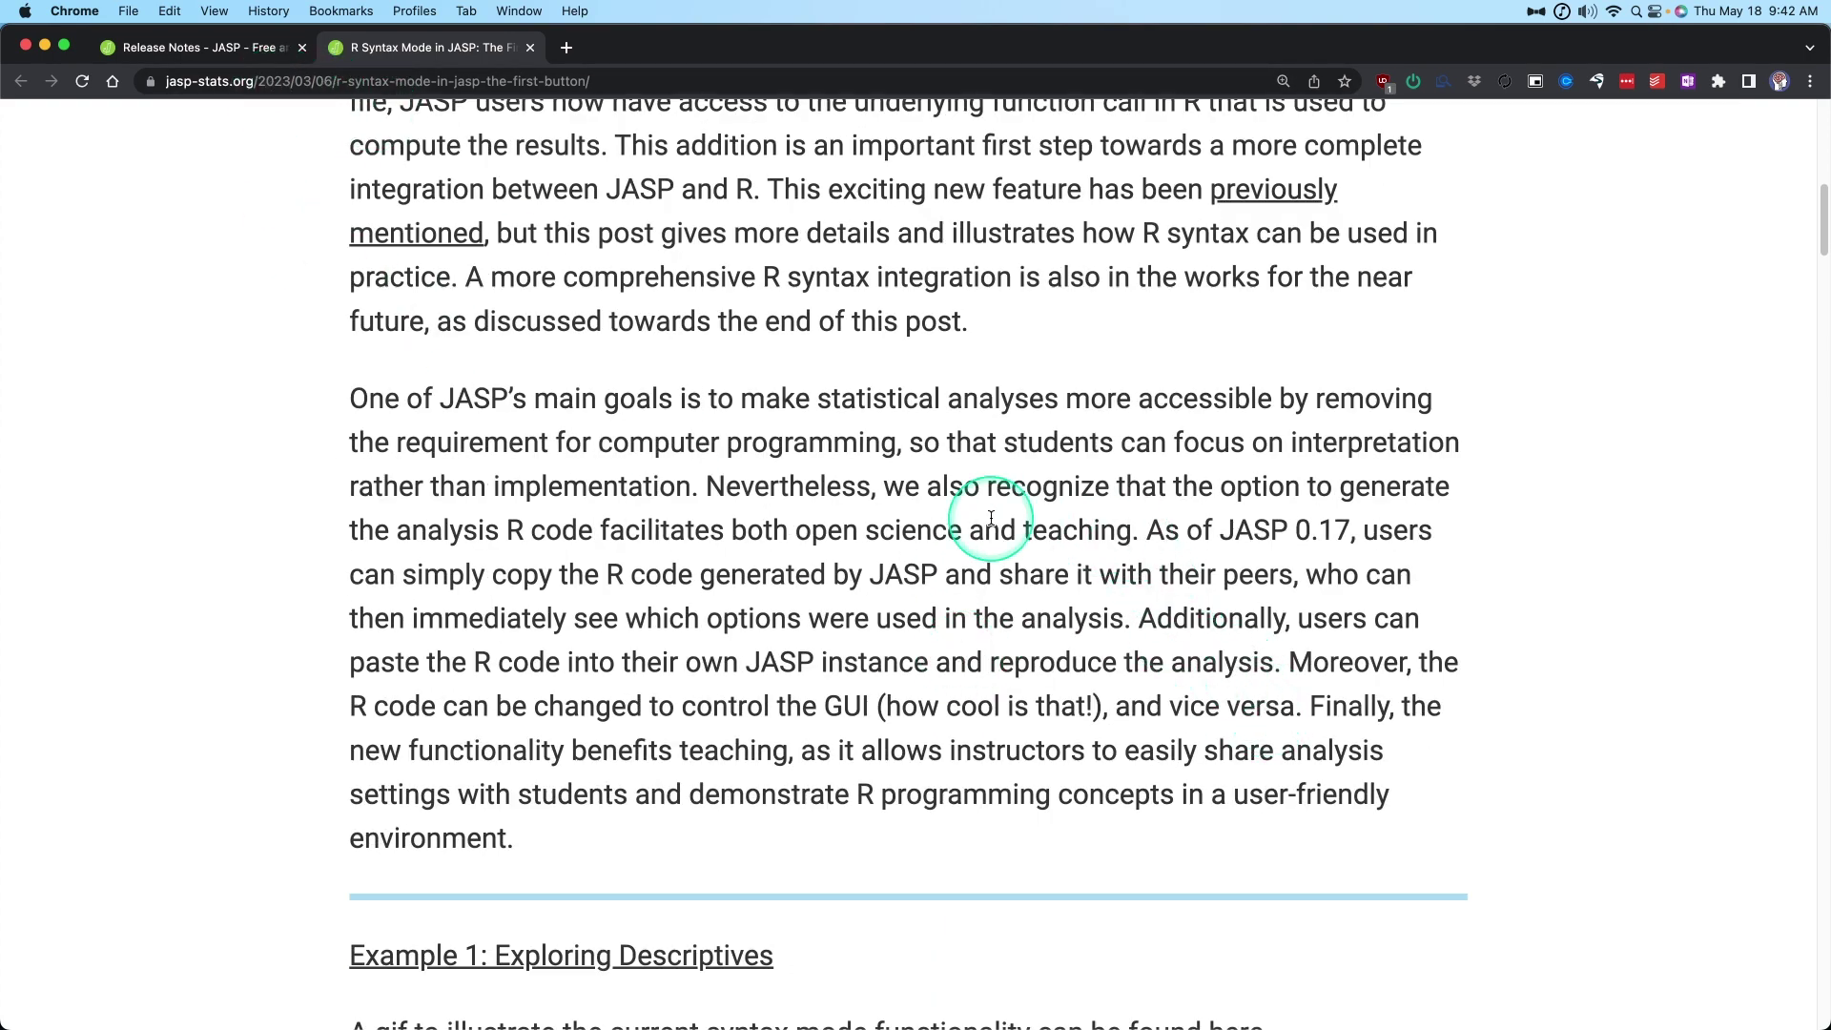
pyautogui.scroll(-4, 992, 524)
pyautogui.scroll(-10, 1038, 521)
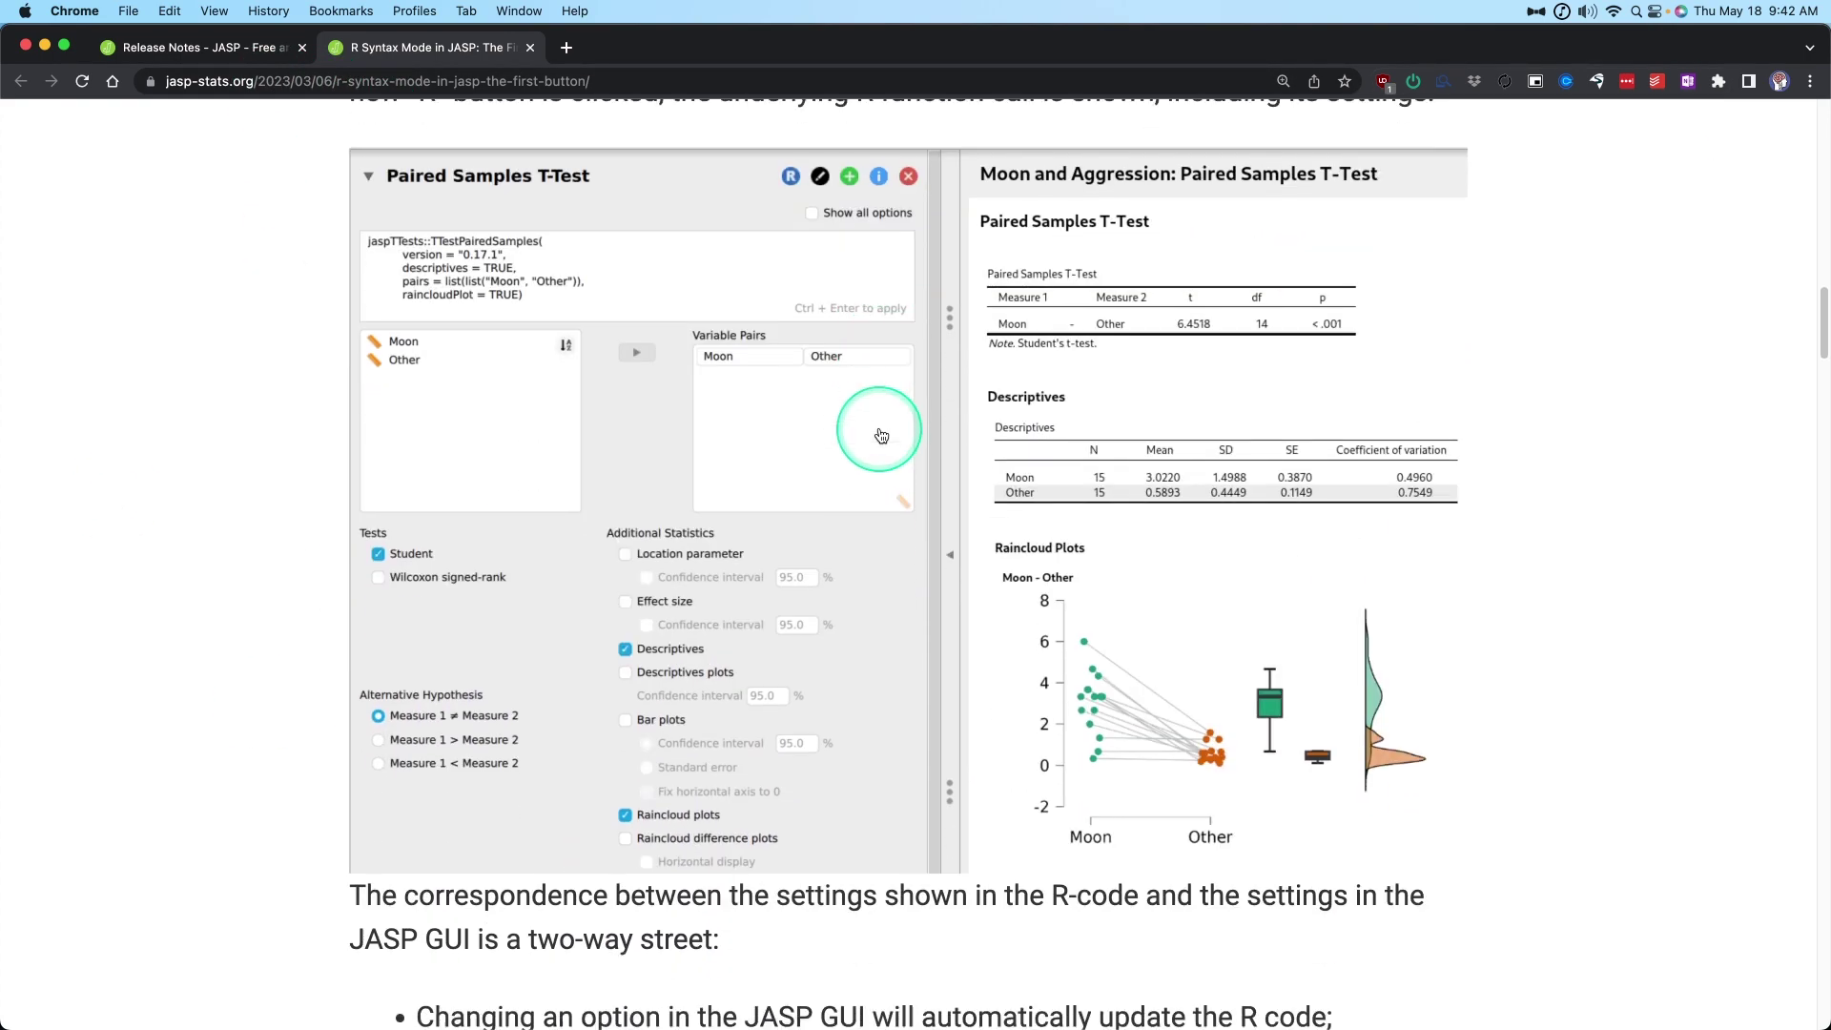
pyautogui.scroll(-15, 849, 648)
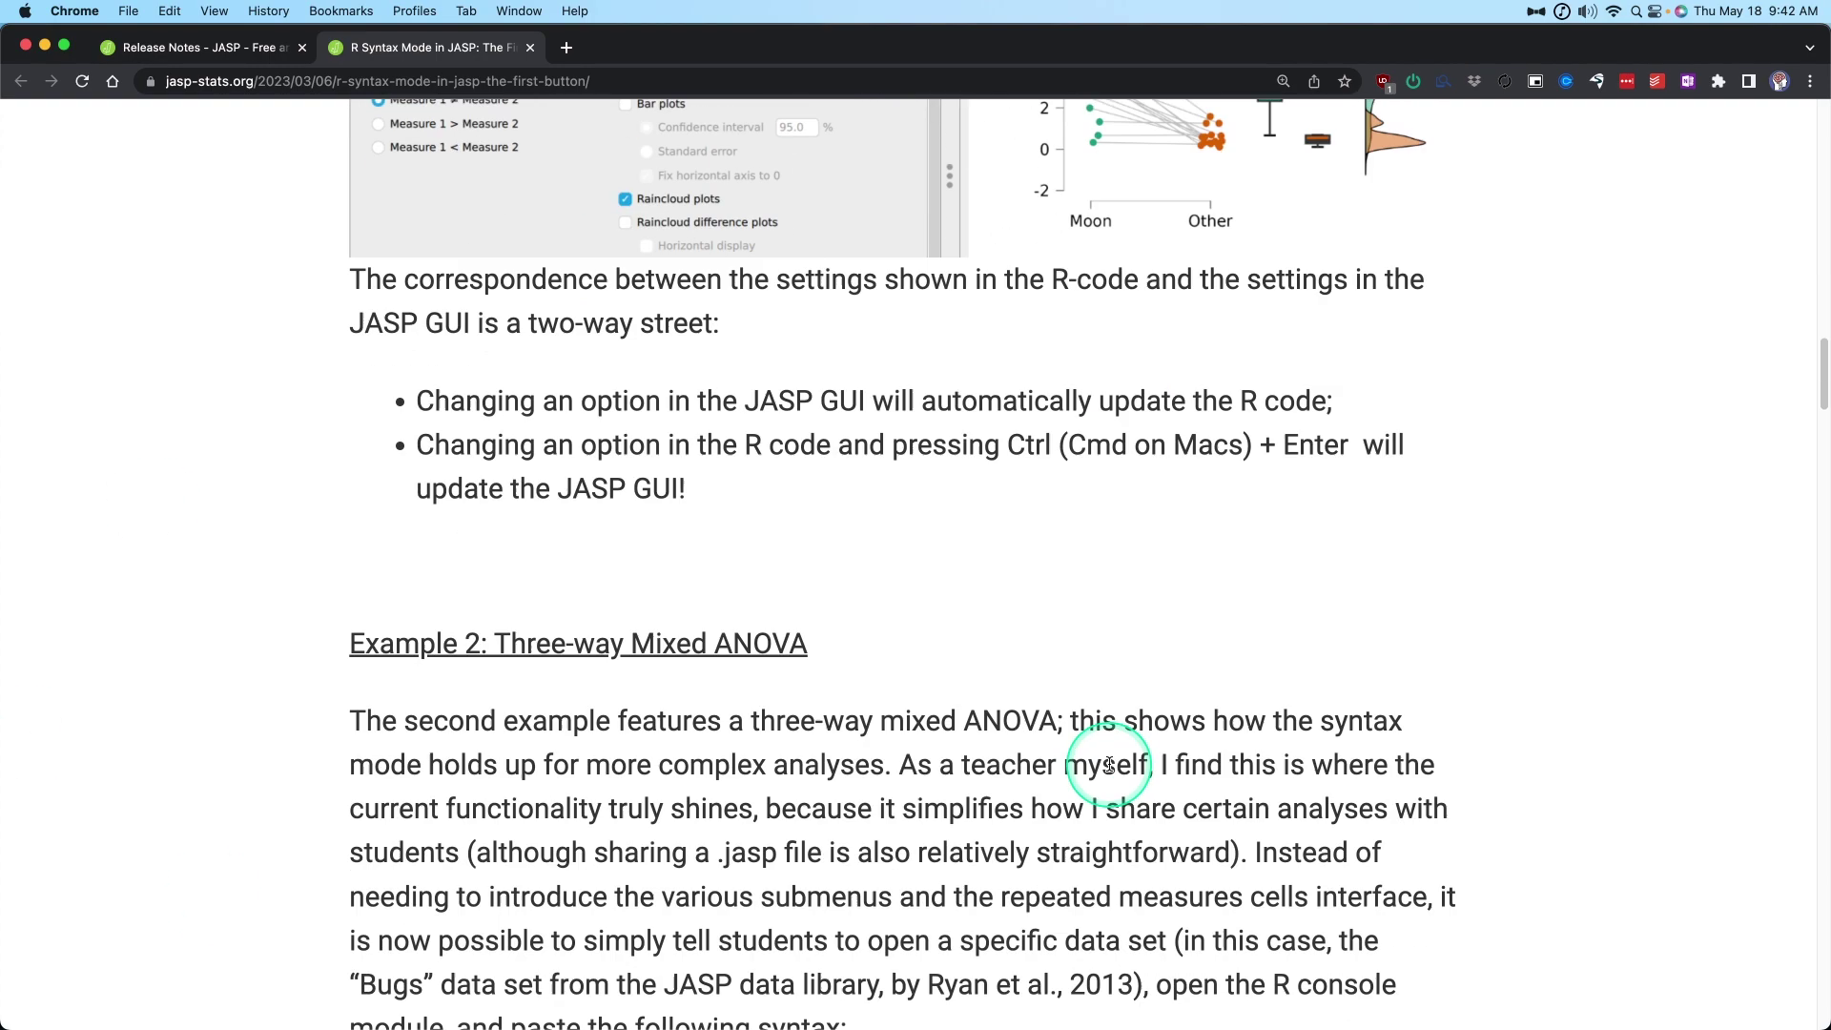
pyautogui.scroll(11, 908, 730)
pyautogui.scroll(3, 909, 730)
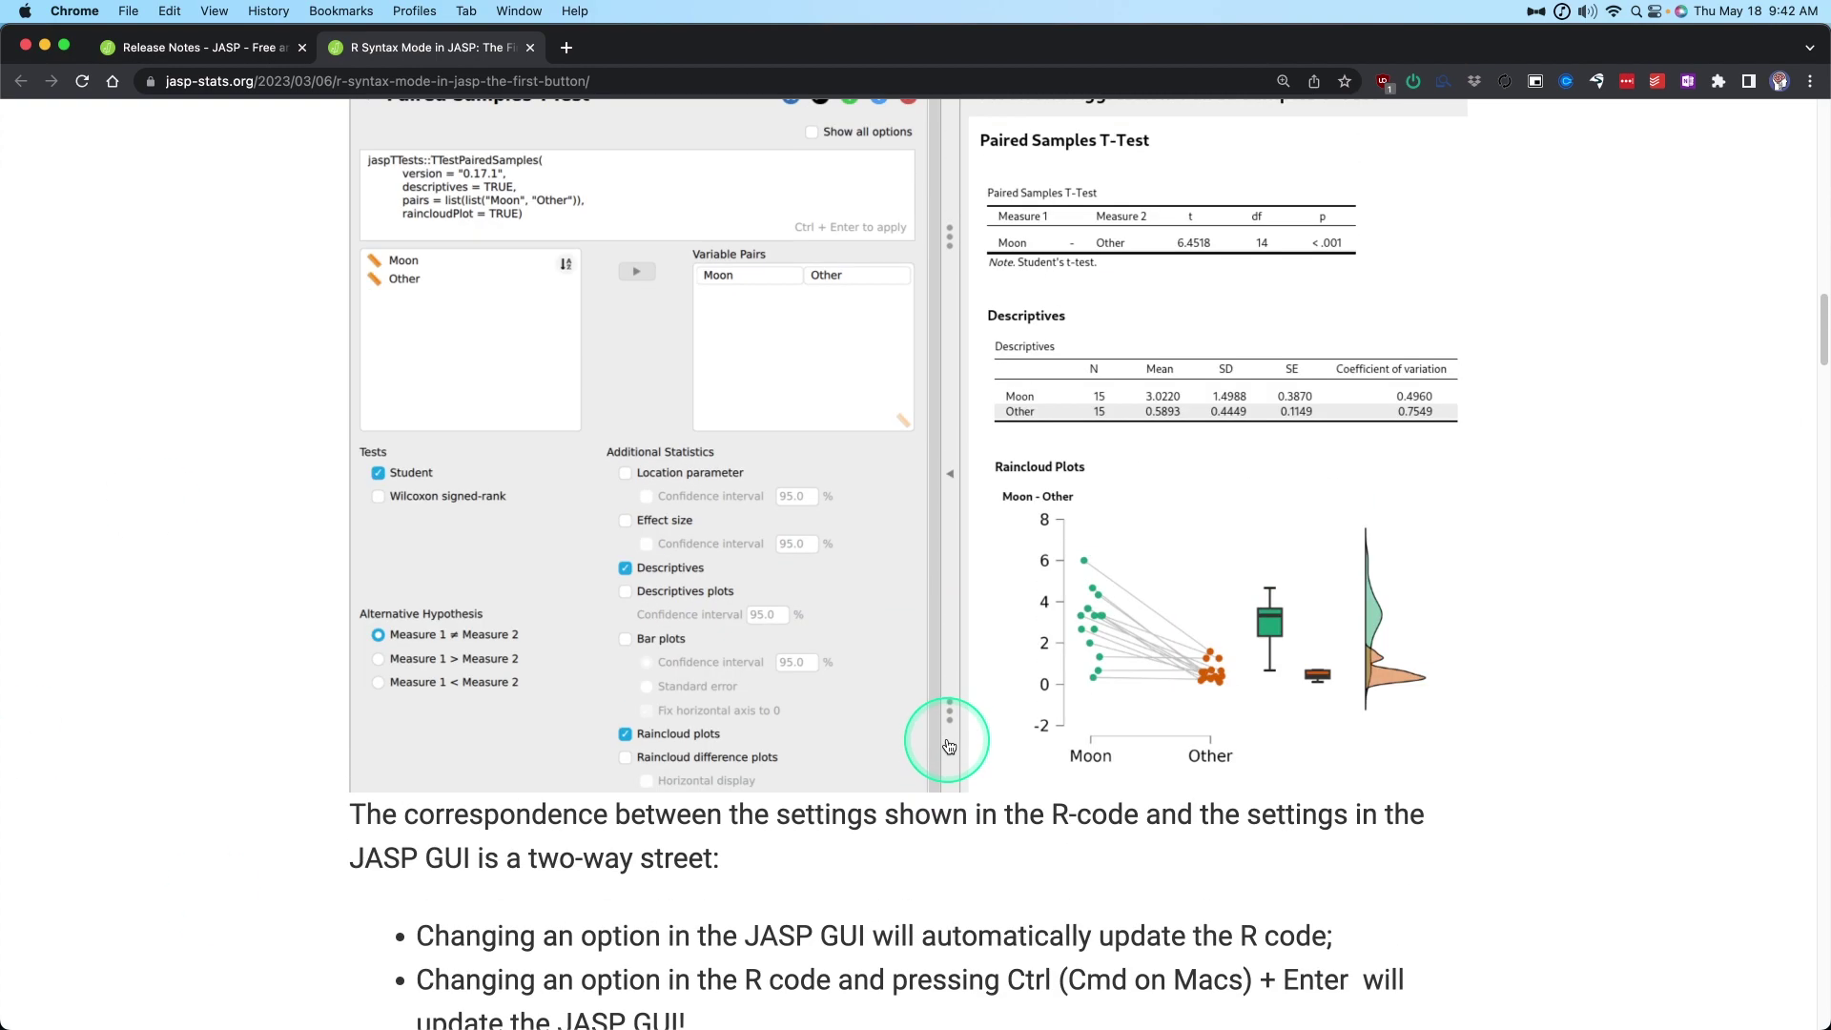
pyautogui.scroll(2, 858, 169)
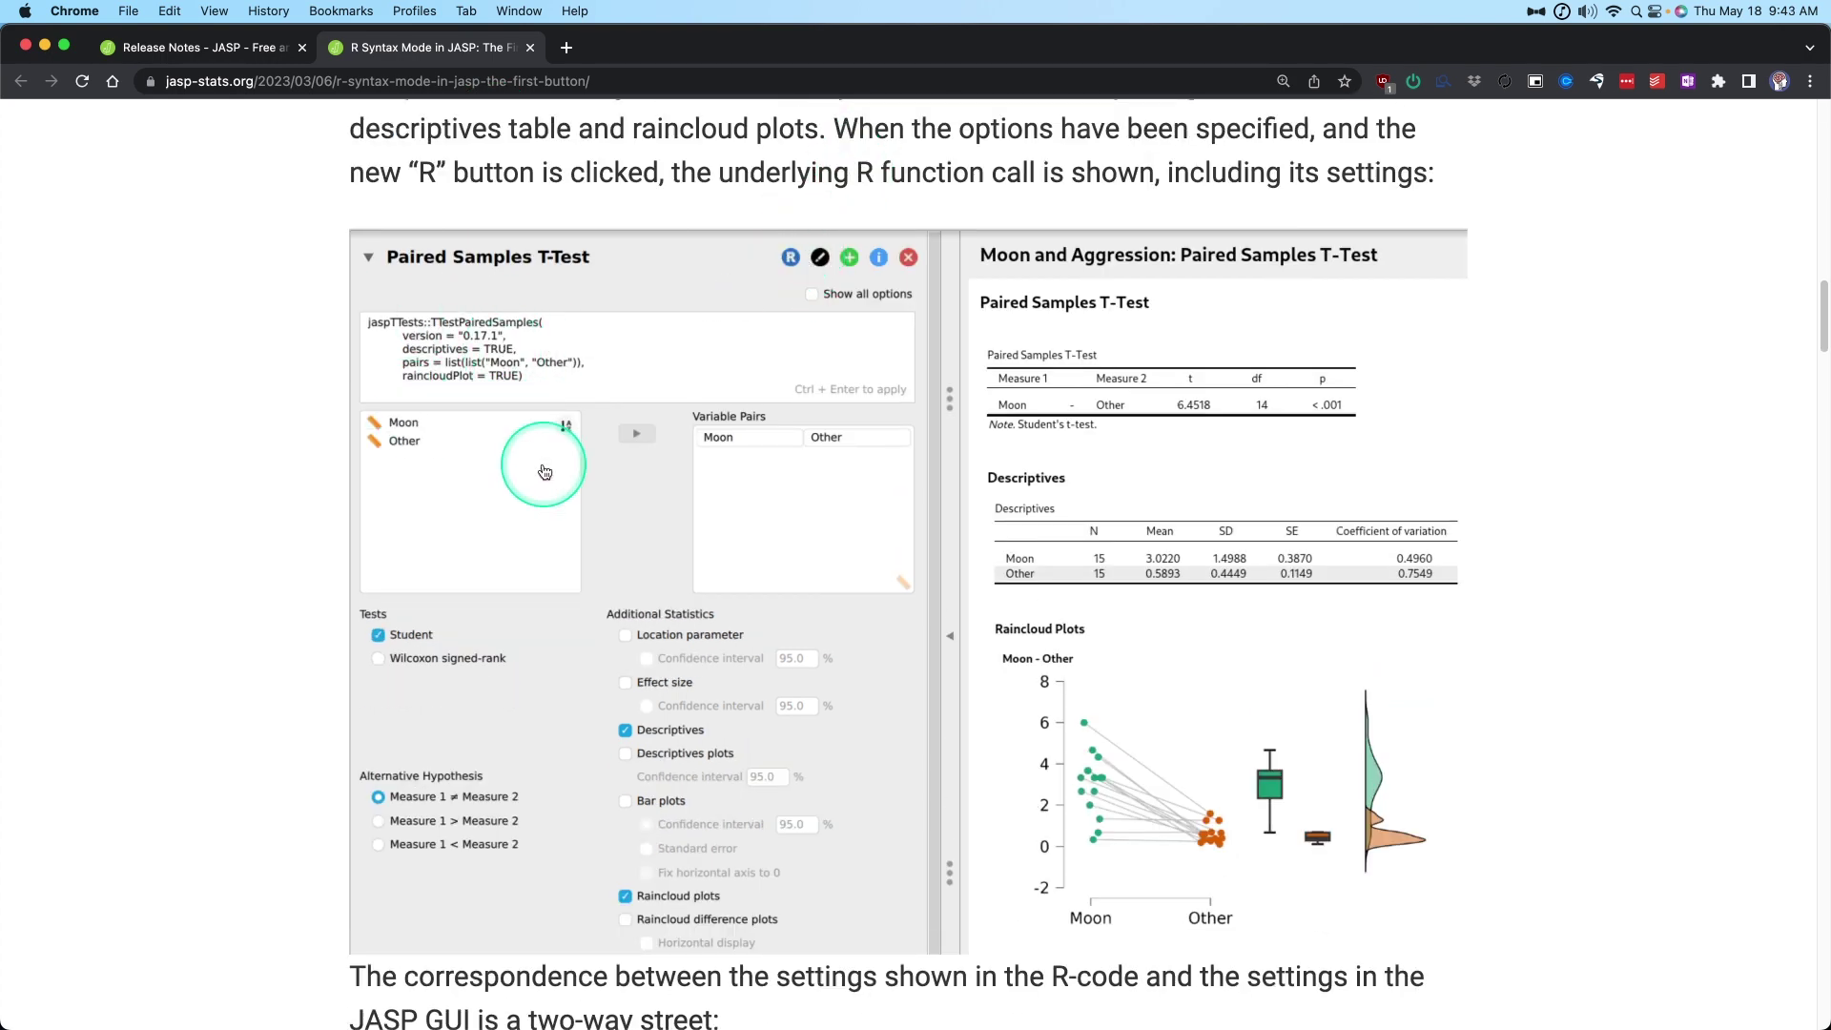
pyautogui.scroll(-6, 660, 408)
pyautogui.scroll(-10, 736, 605)
pyautogui.moveTo(359, 346); pyautogui.dragTo(1079, 930)
pyautogui.scroll(-9, 981, 728)
pyautogui.scroll(3, 894, 912)
pyautogui.scroll(-5, 1246, 612)
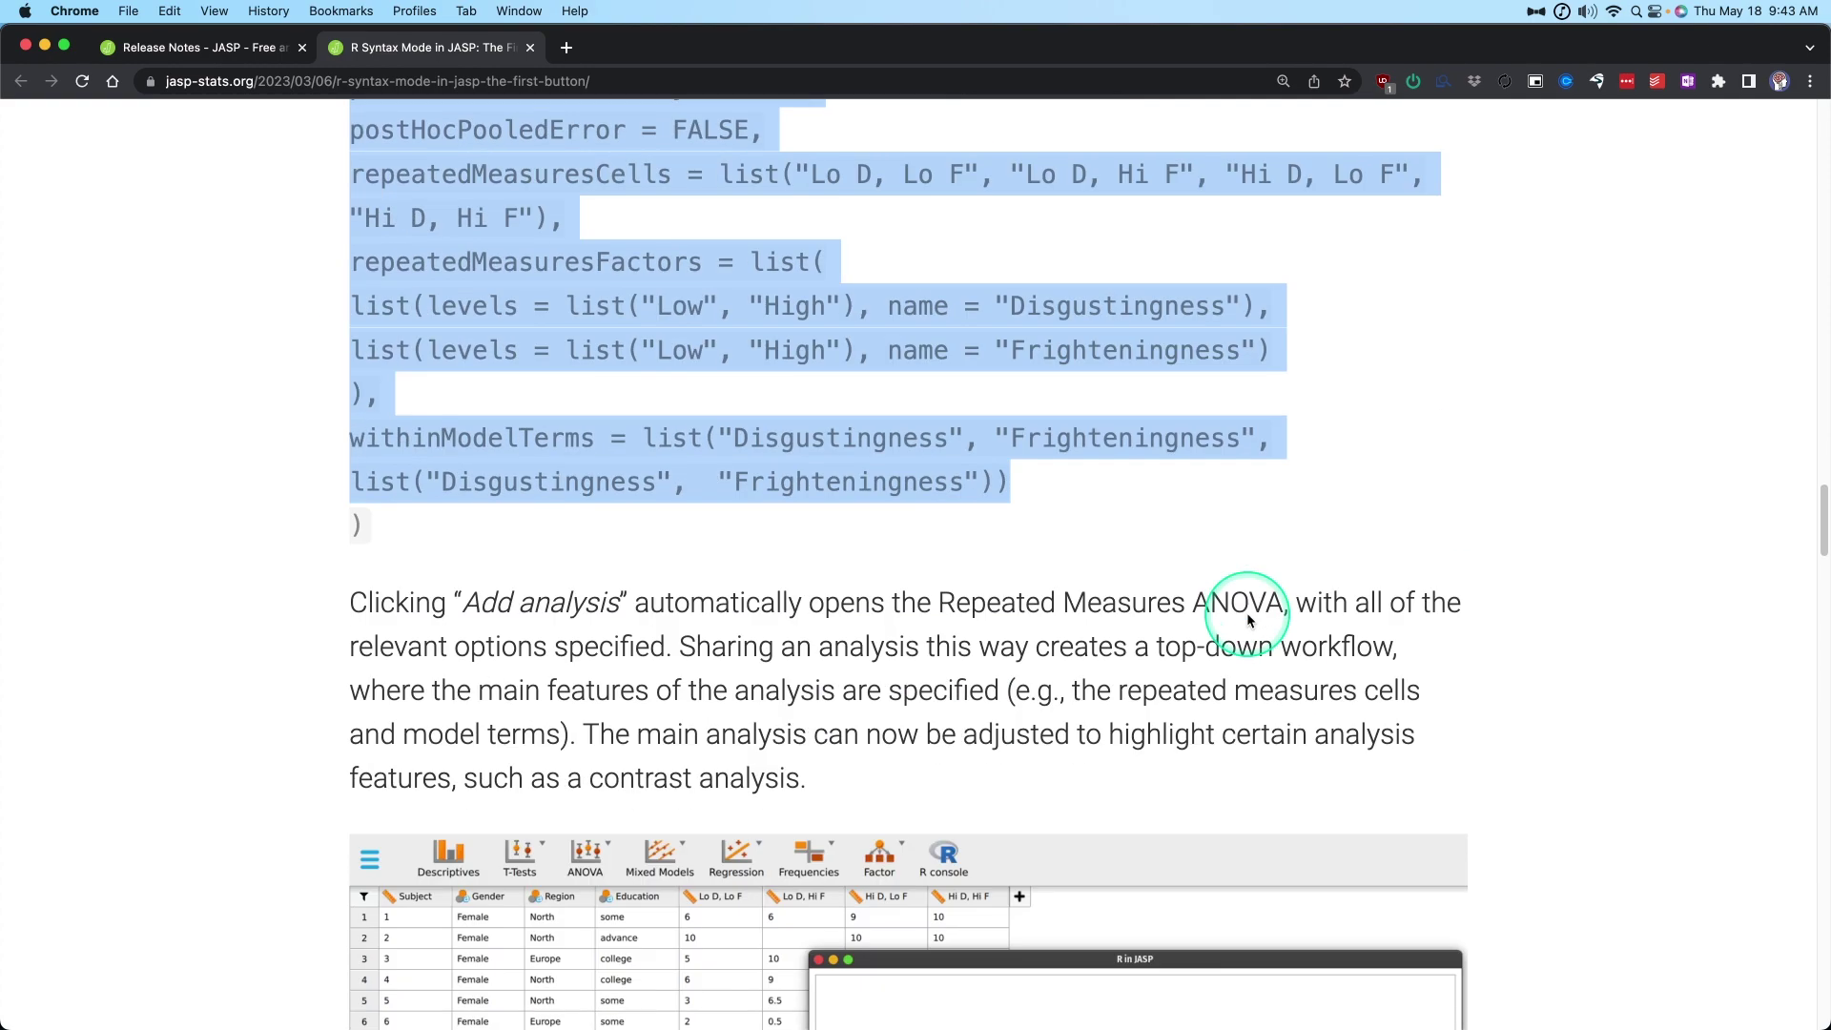
pyautogui.scroll(11, 1246, 612)
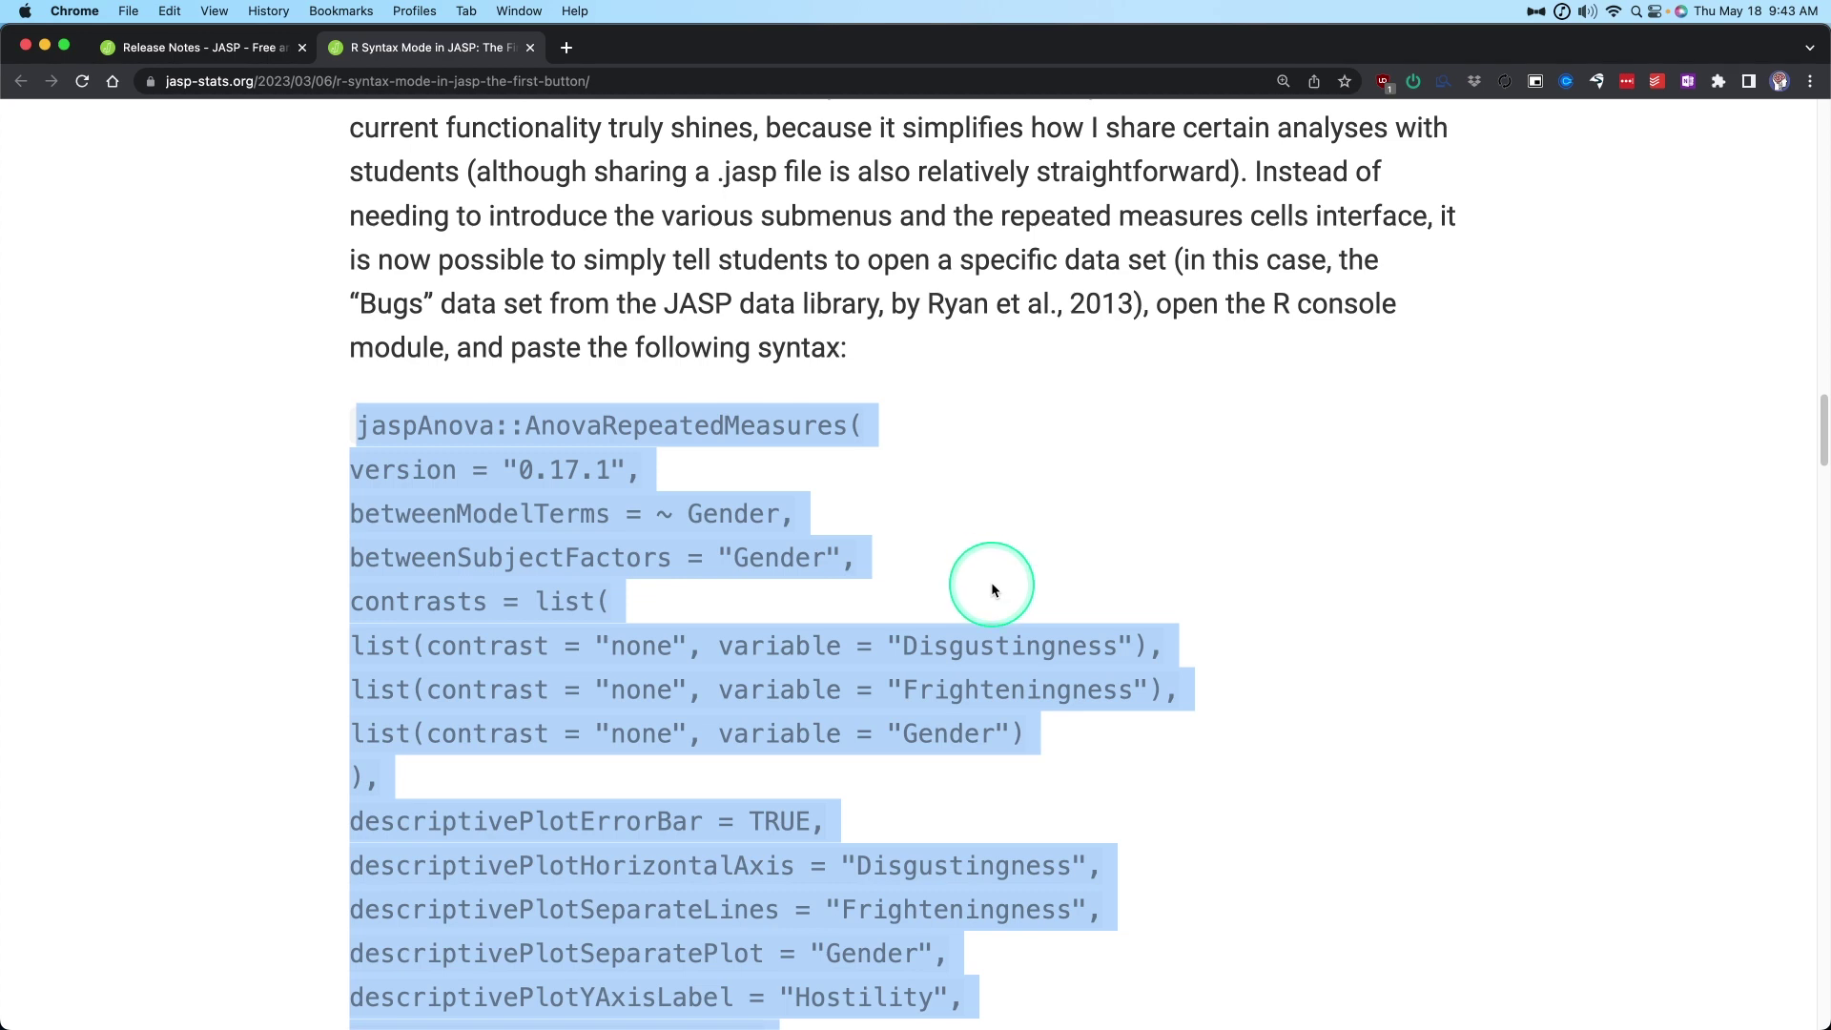
pyautogui.click(558, 496)
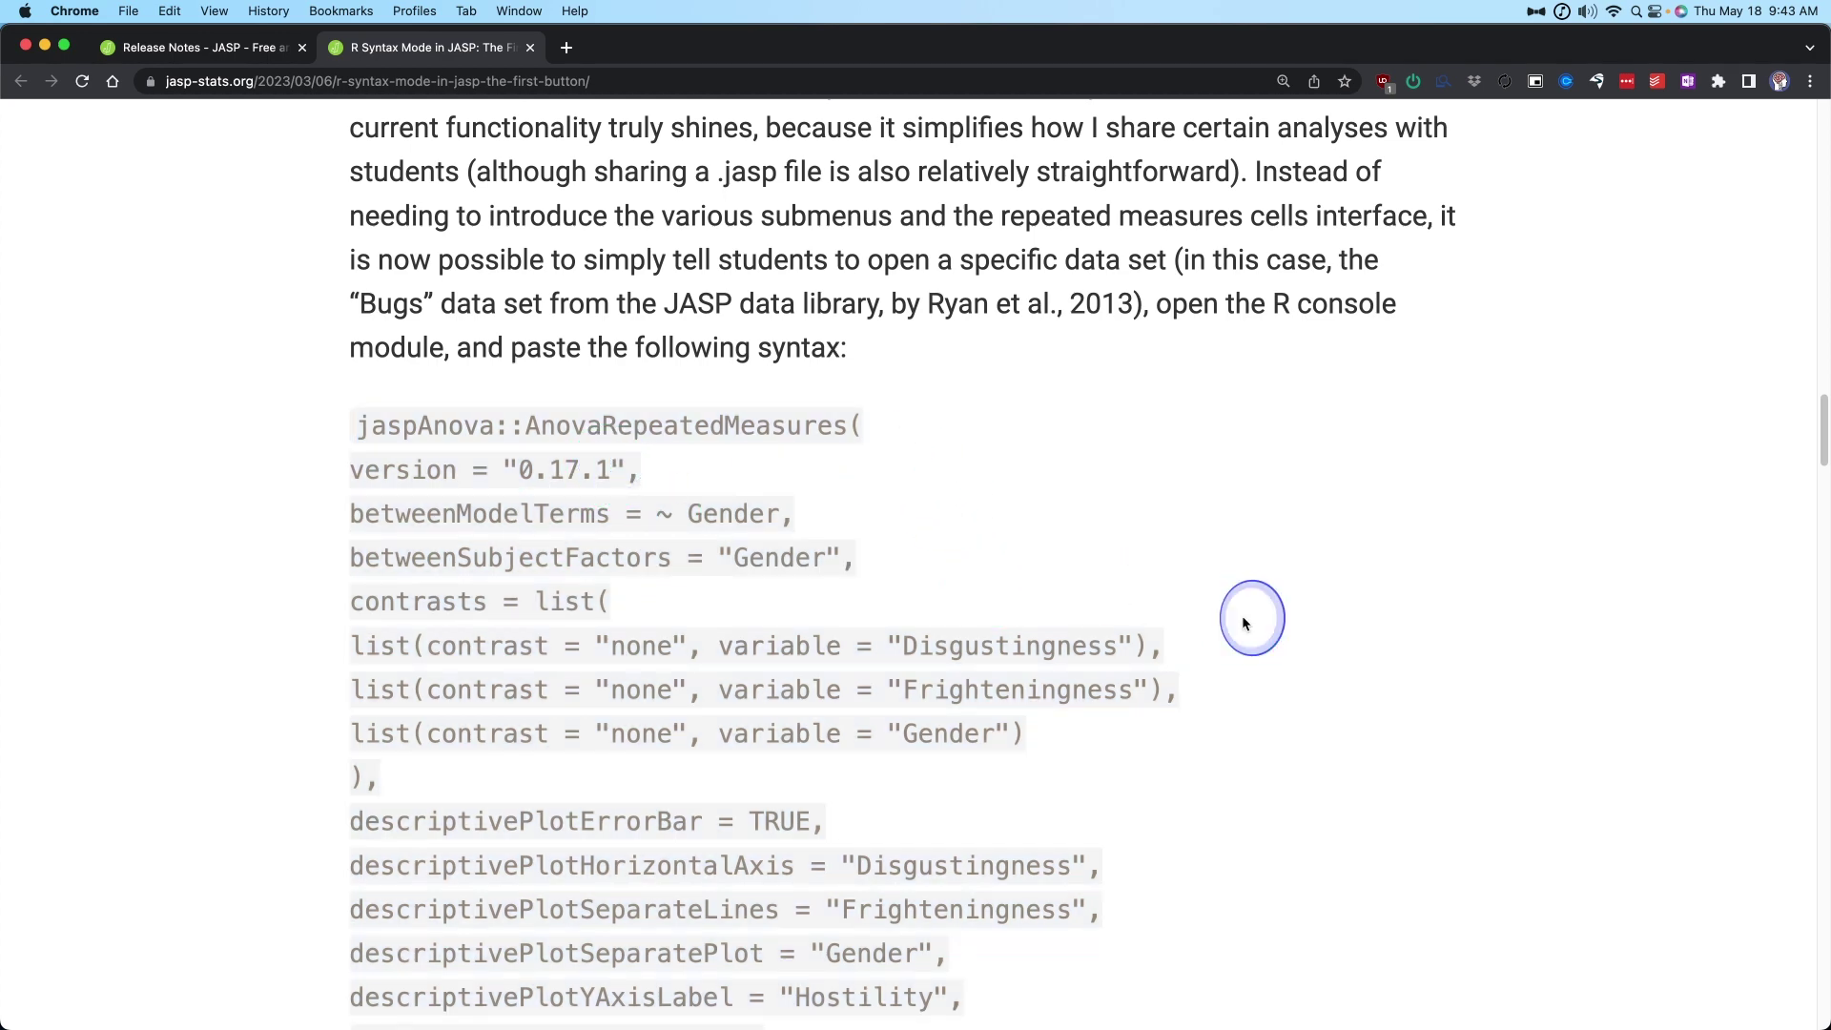
pyautogui.scroll(-2, 1141, 397)
pyautogui.scroll(2, 1050, 368)
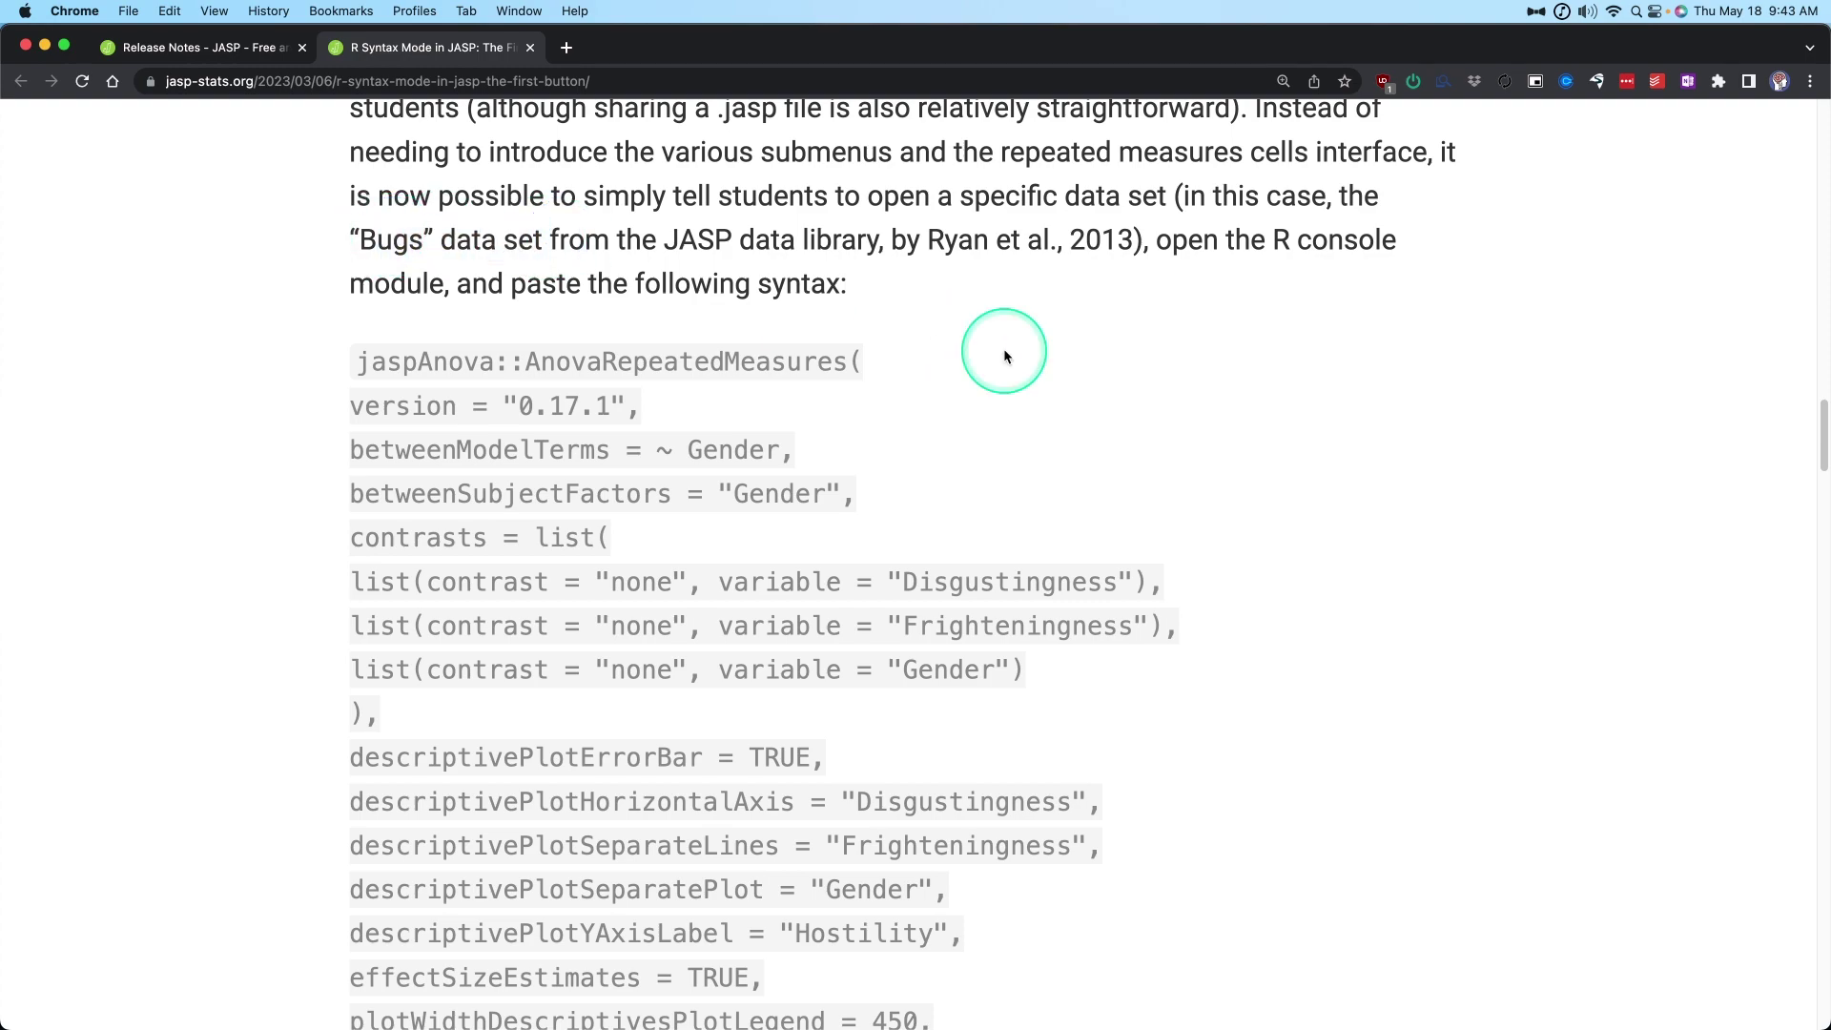
pyautogui.scroll(-9, 1351, 499)
pyautogui.scroll(-20, 1350, 499)
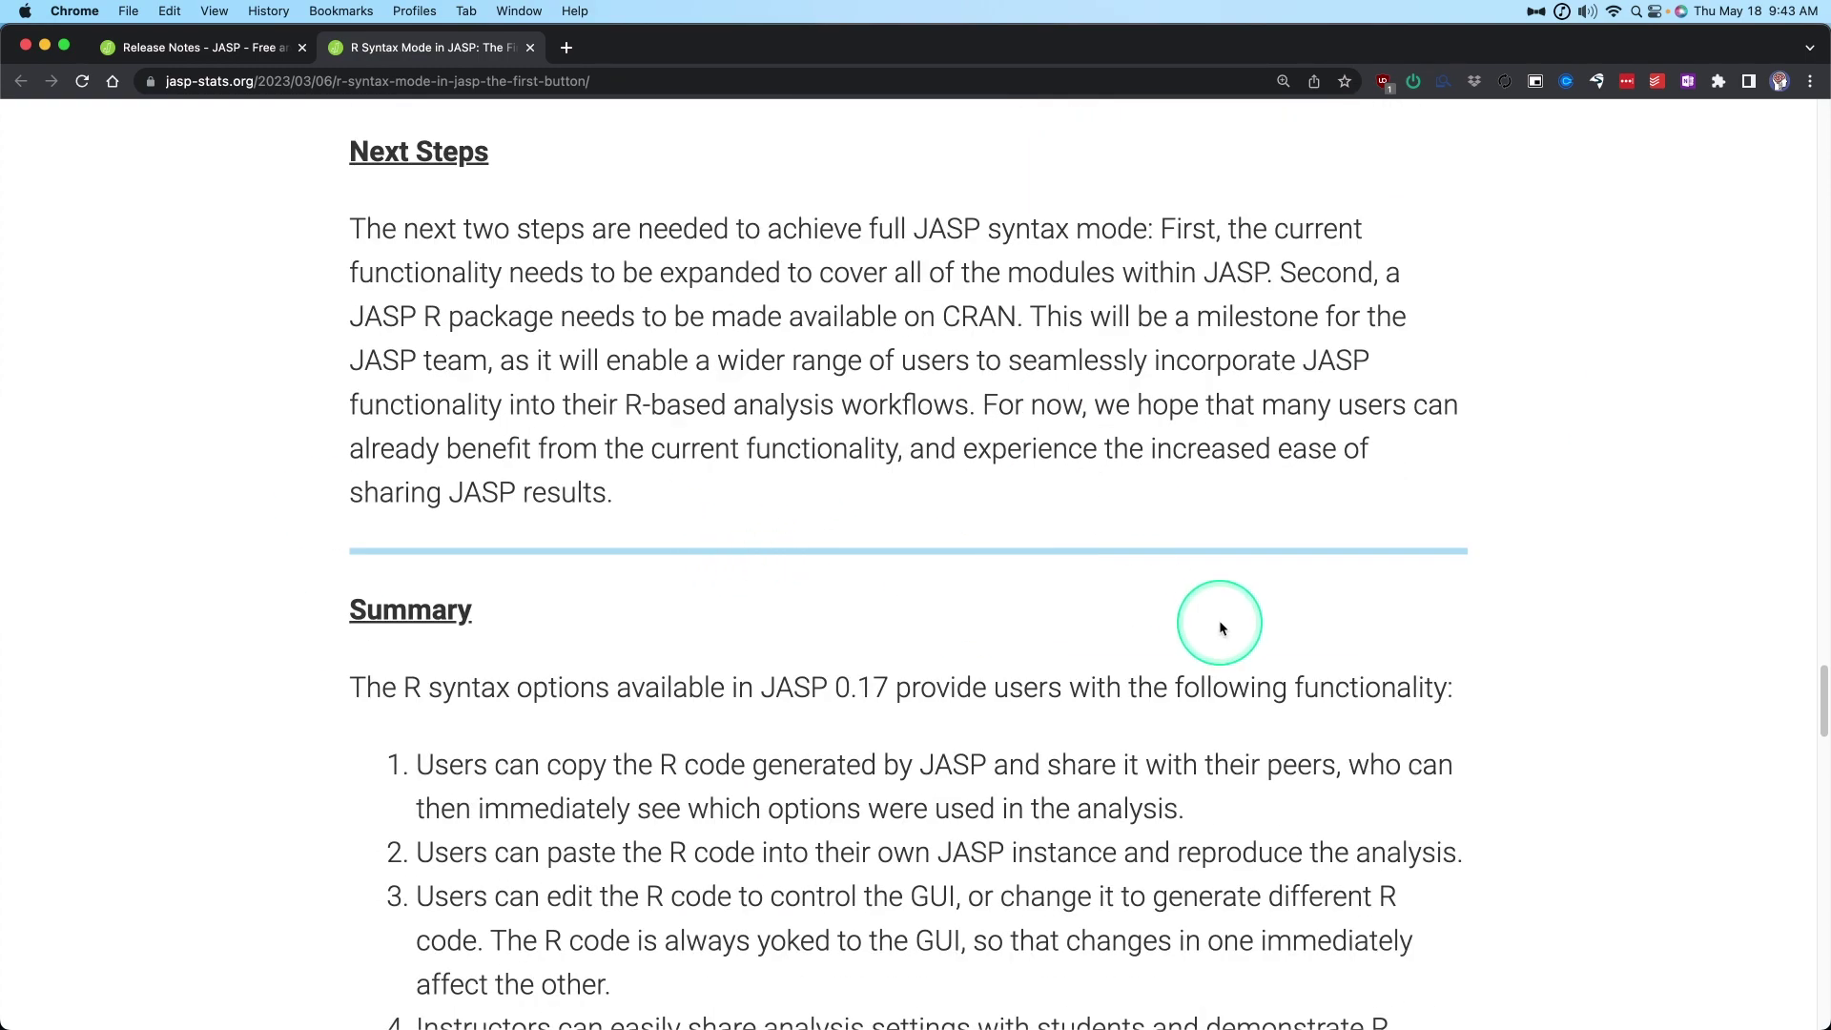
pyautogui.scroll(-3, 1220, 627)
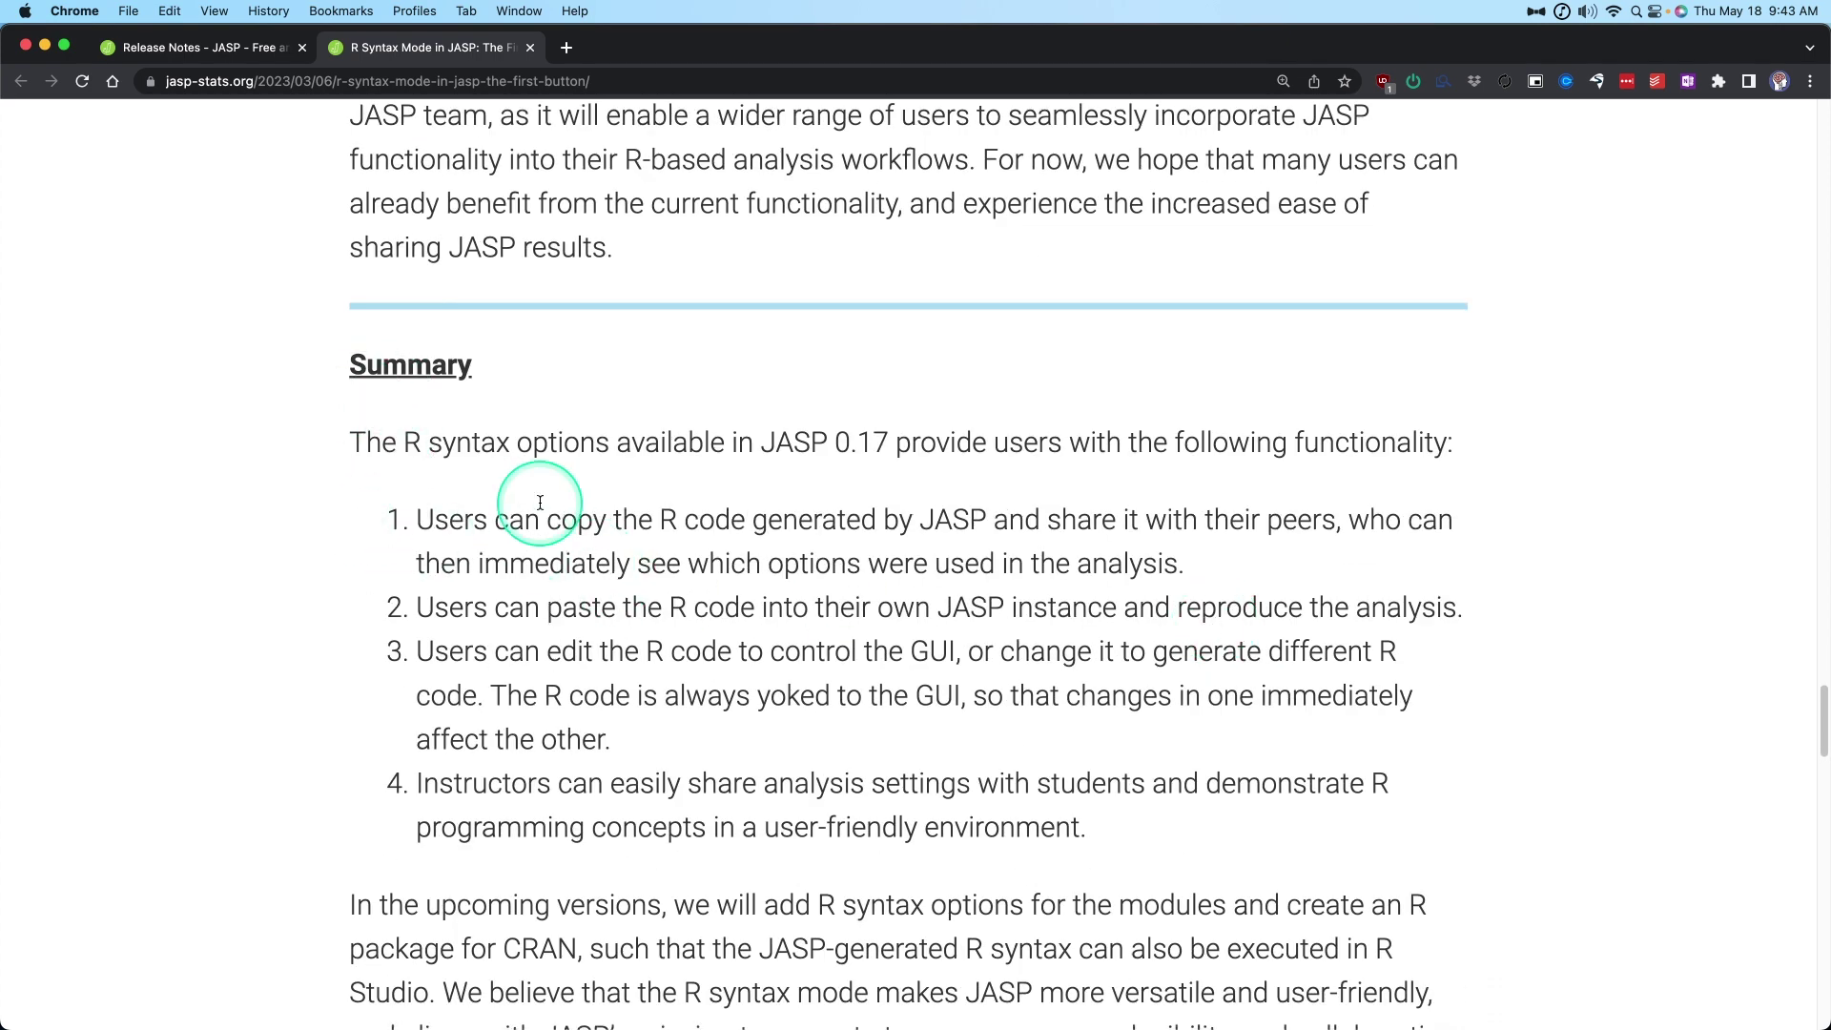
pyautogui.scroll(-4, 769, 748)
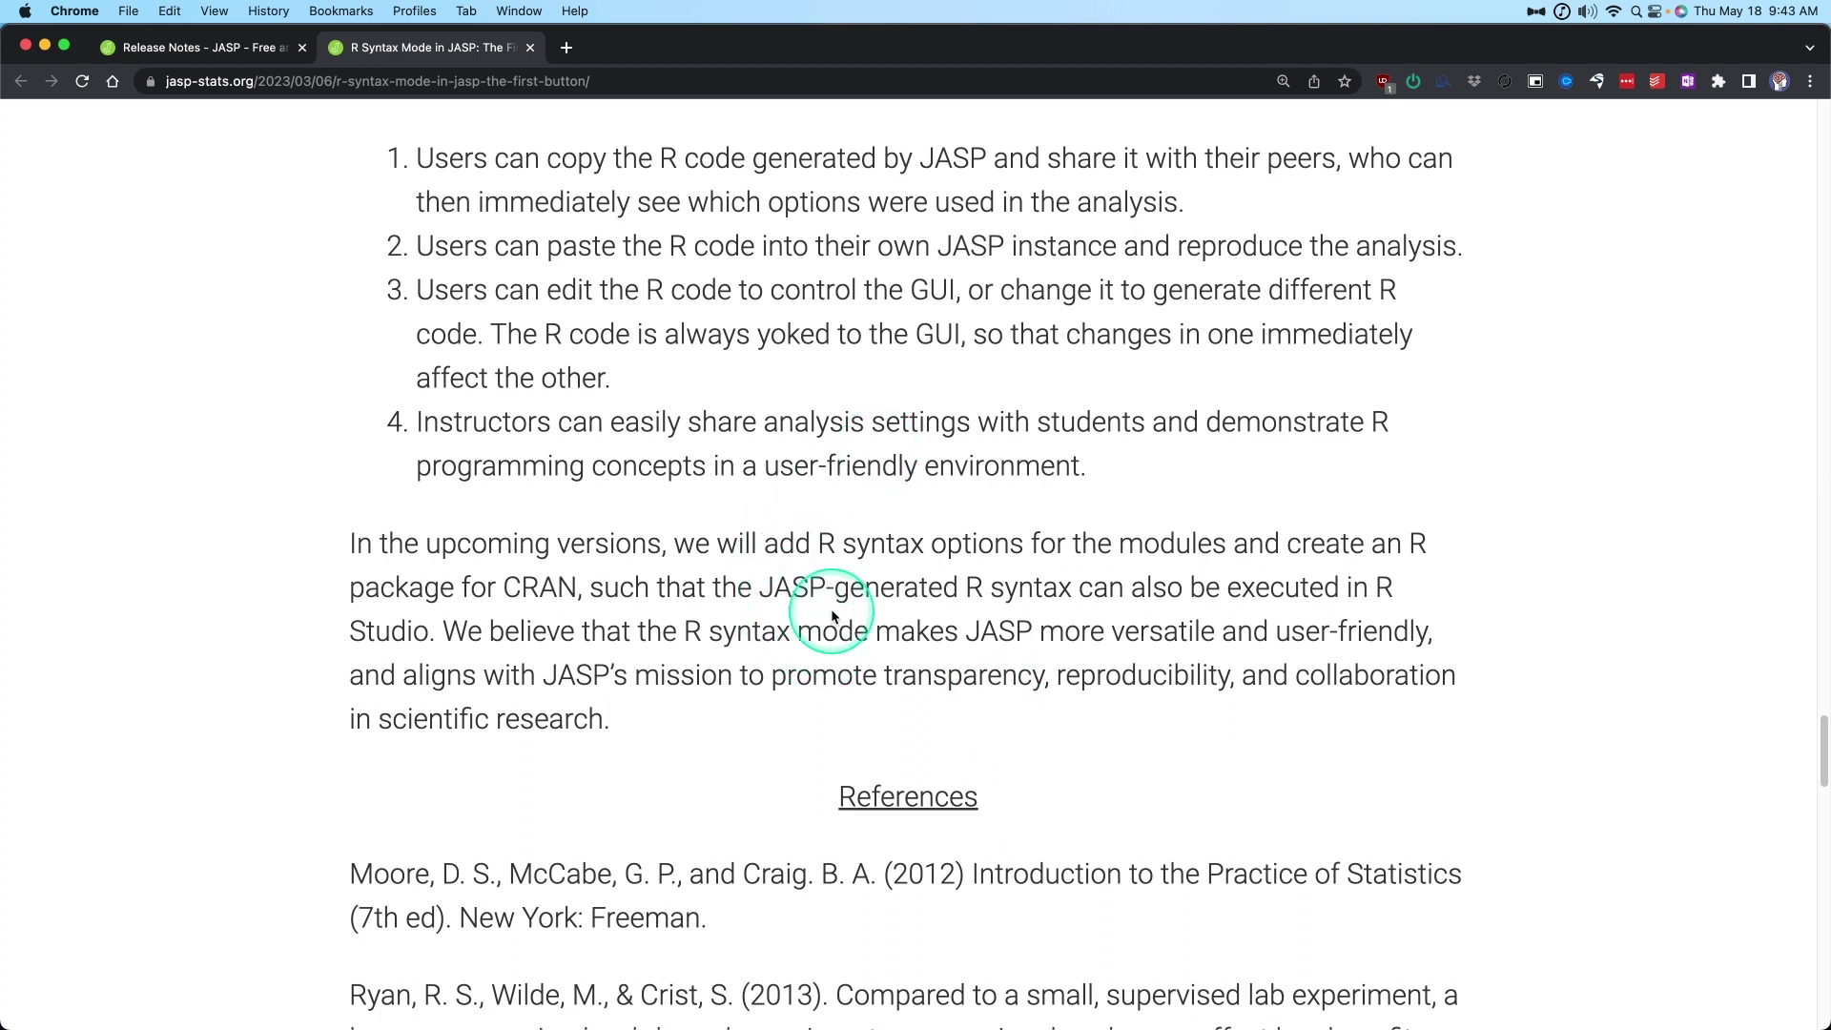
pyautogui.moveTo(349, 587); pyautogui.dragTo(1398, 582)
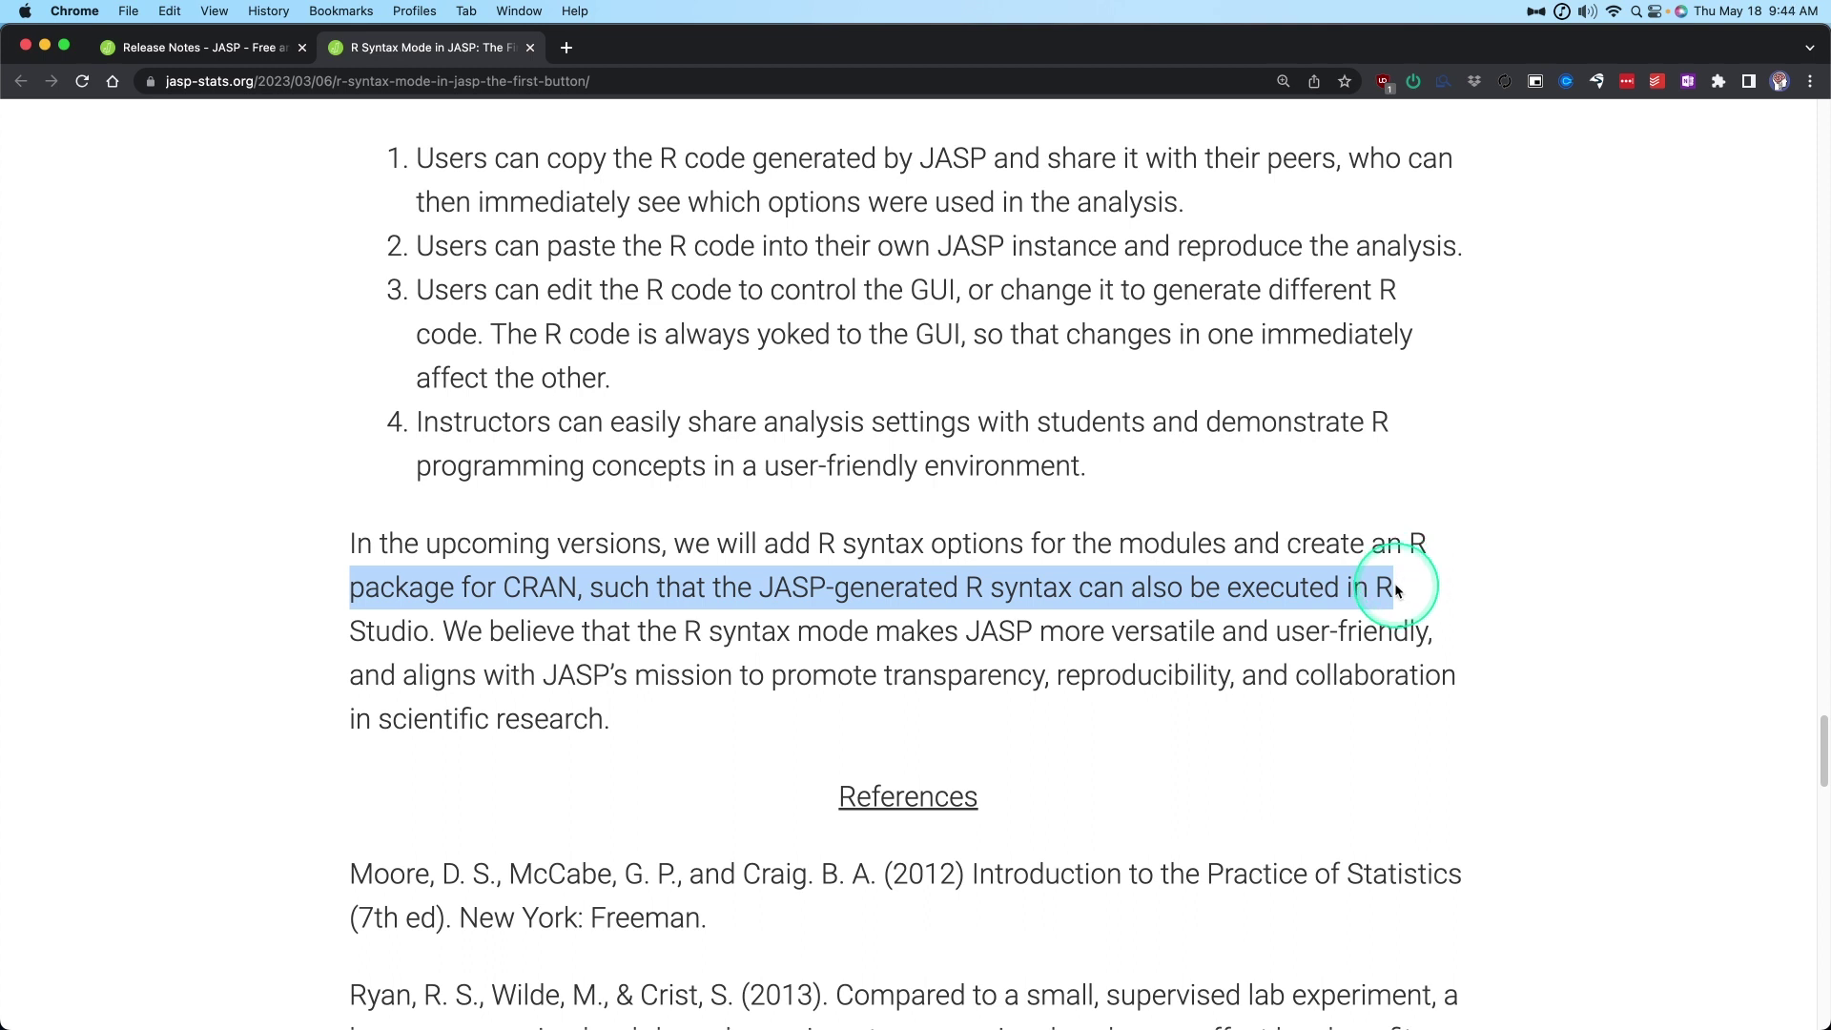
pyautogui.scroll(7, 917, 691)
pyautogui.scroll(14, 917, 691)
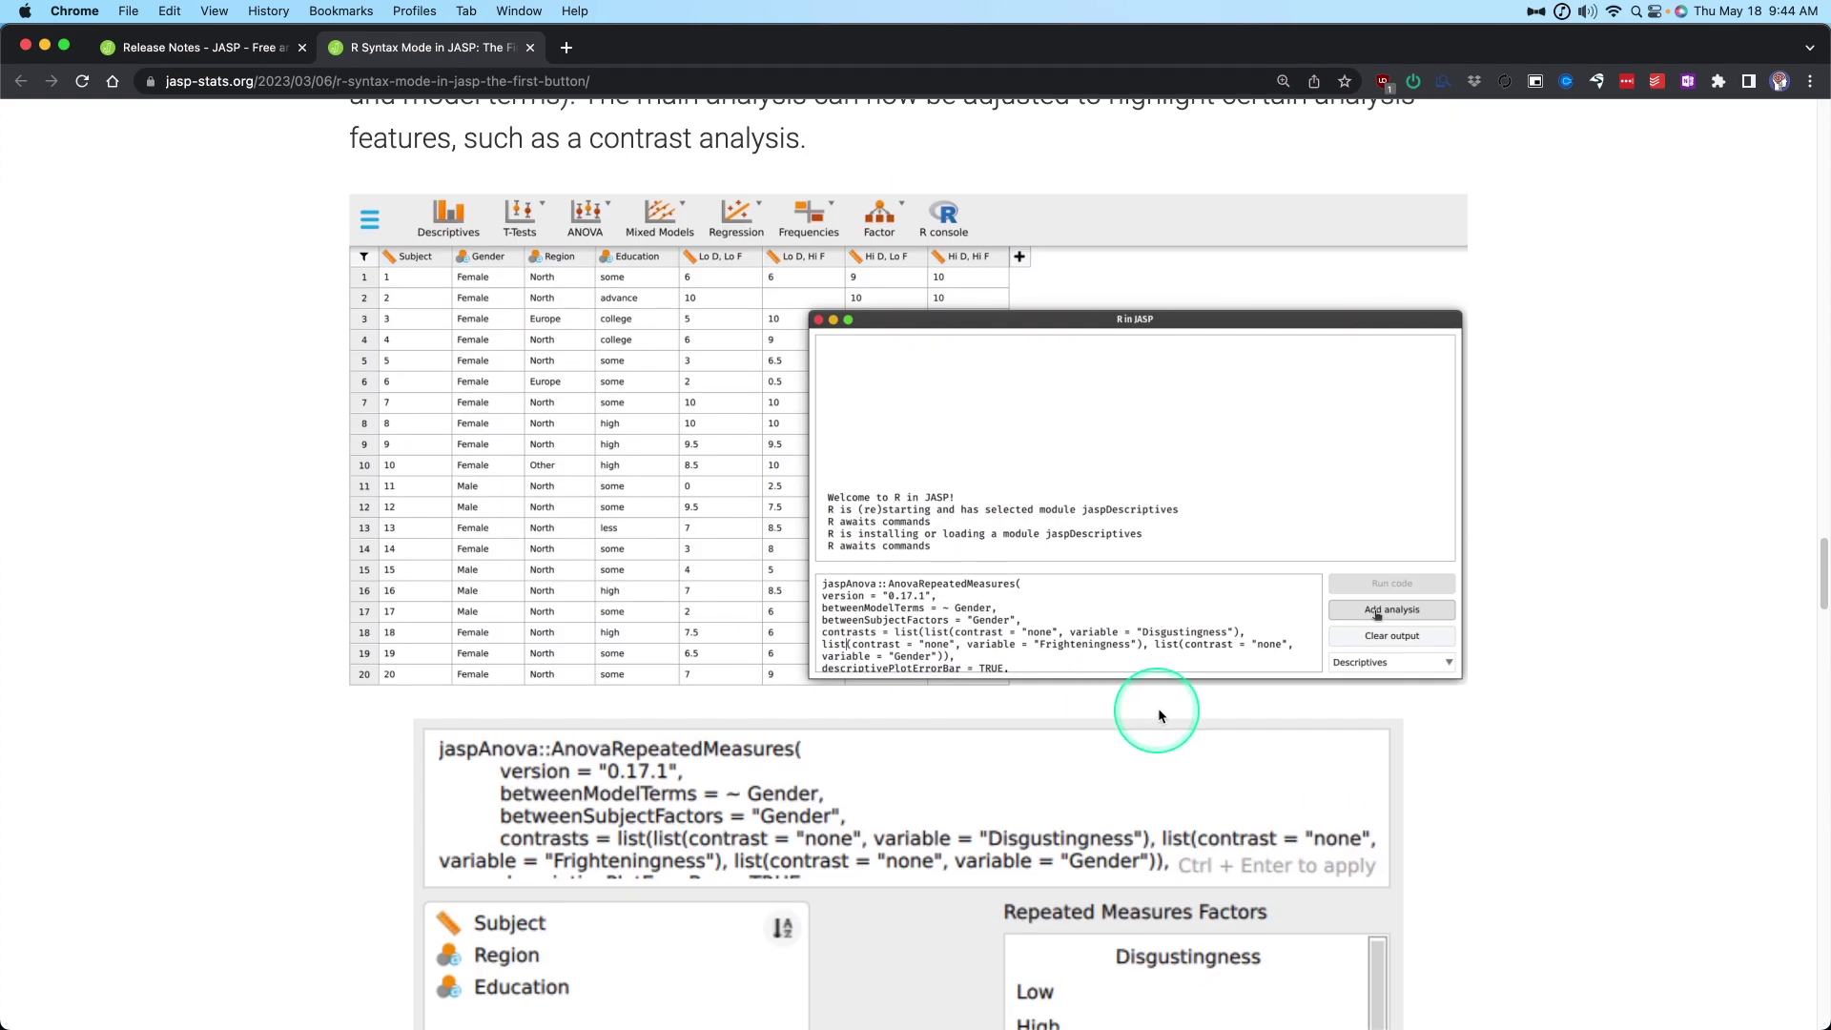
pyautogui.scroll(15, 1161, 707)
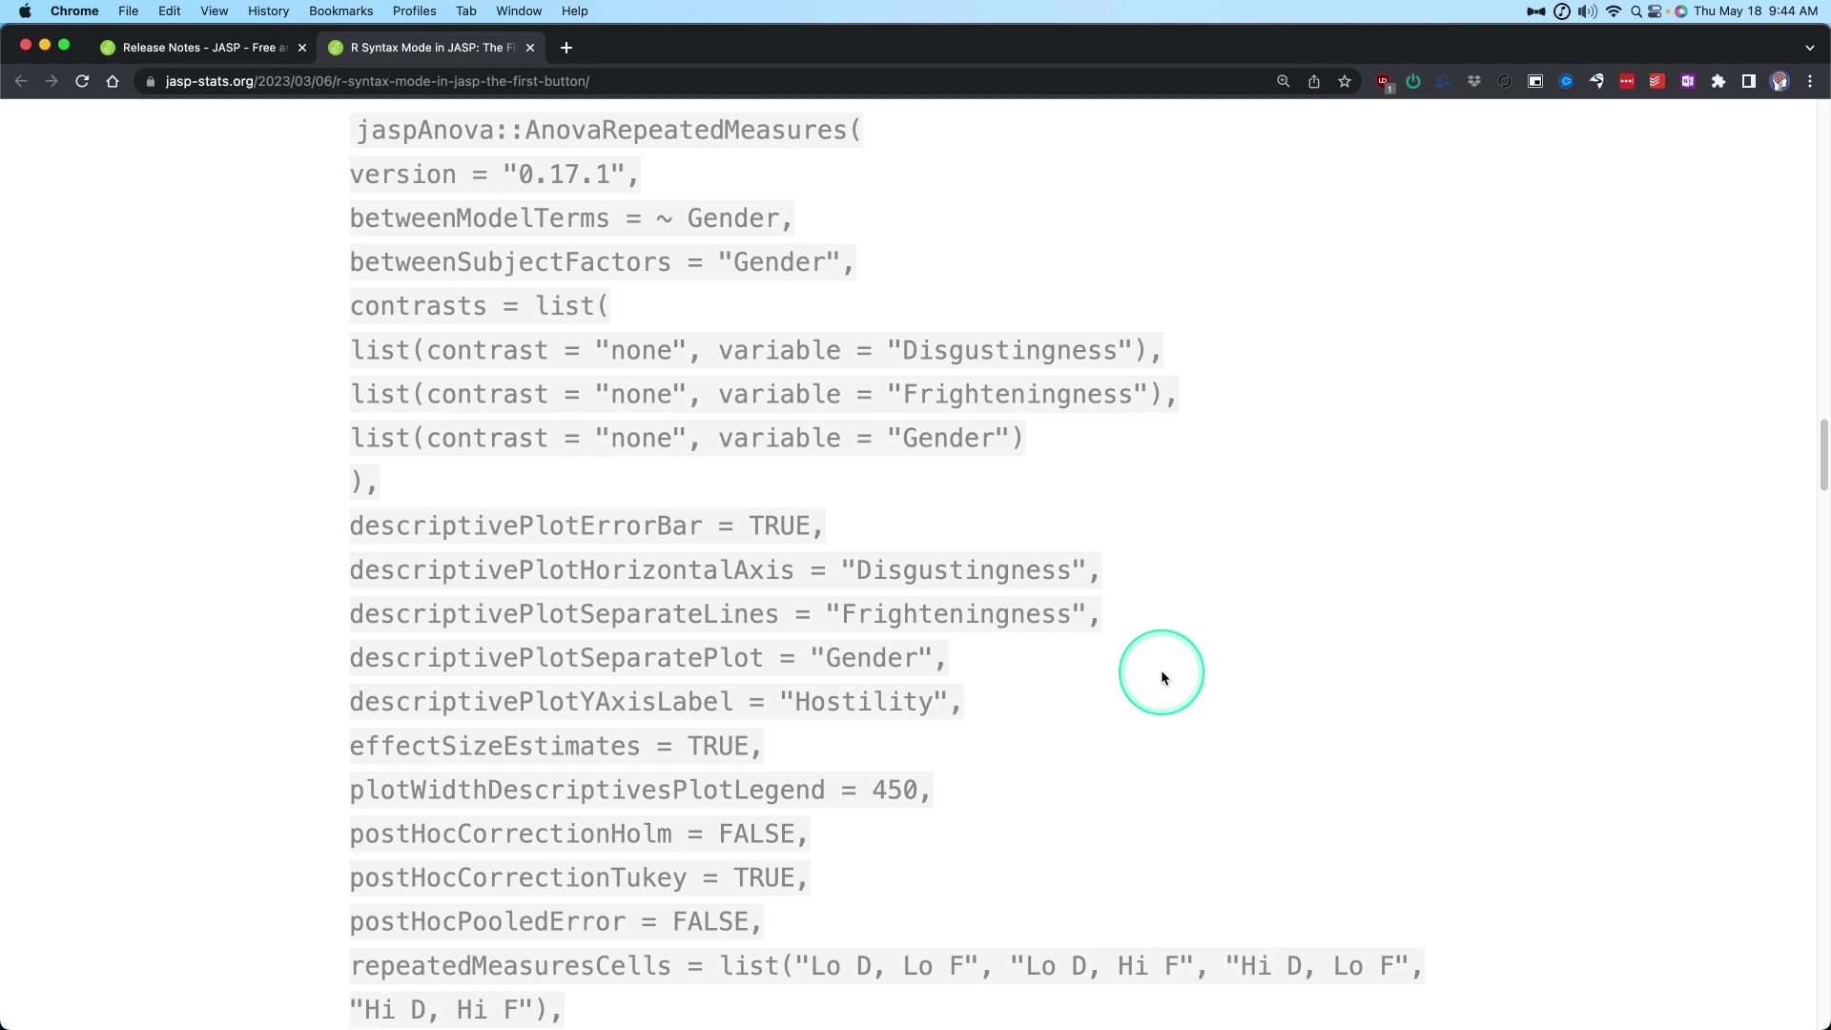
# Back in JASP, open Adam Sandler.csv from Recent Files and look over its movie columns
pyautogui.press('super+Tab')
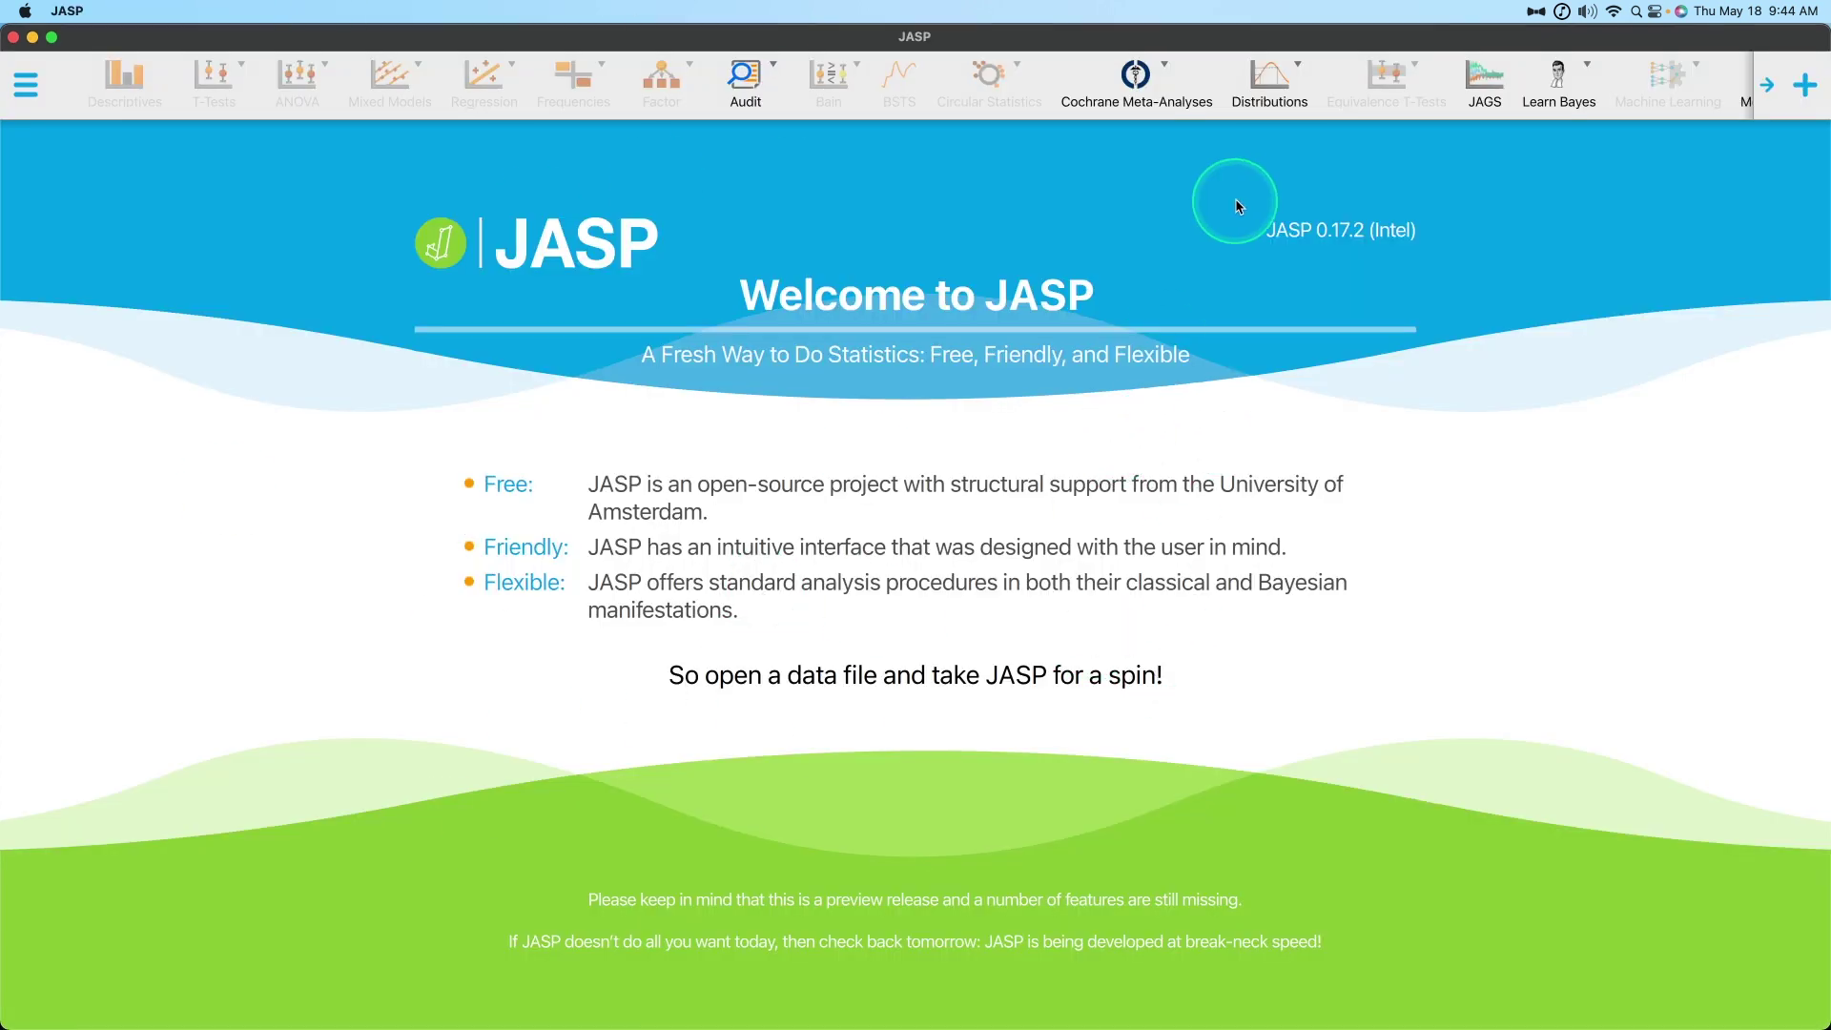
pyautogui.click(36, 97)
pyautogui.click(58, 141)
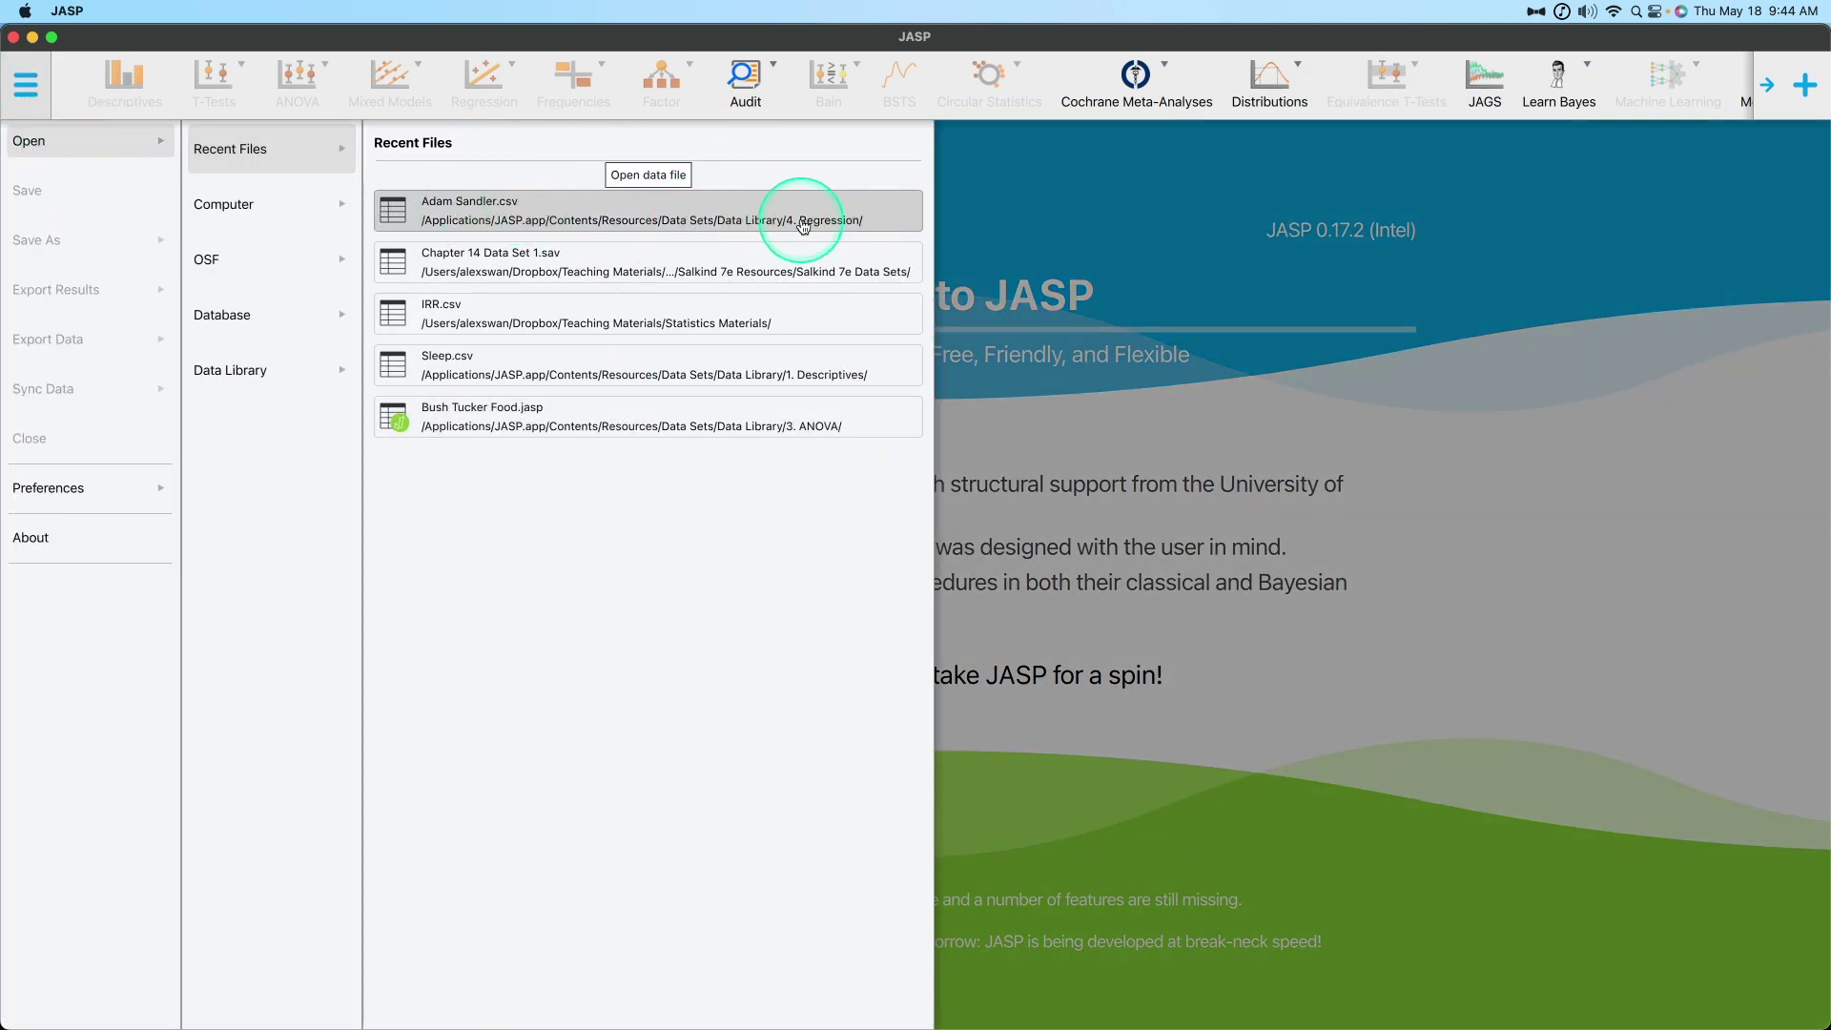
pyautogui.click(513, 212)
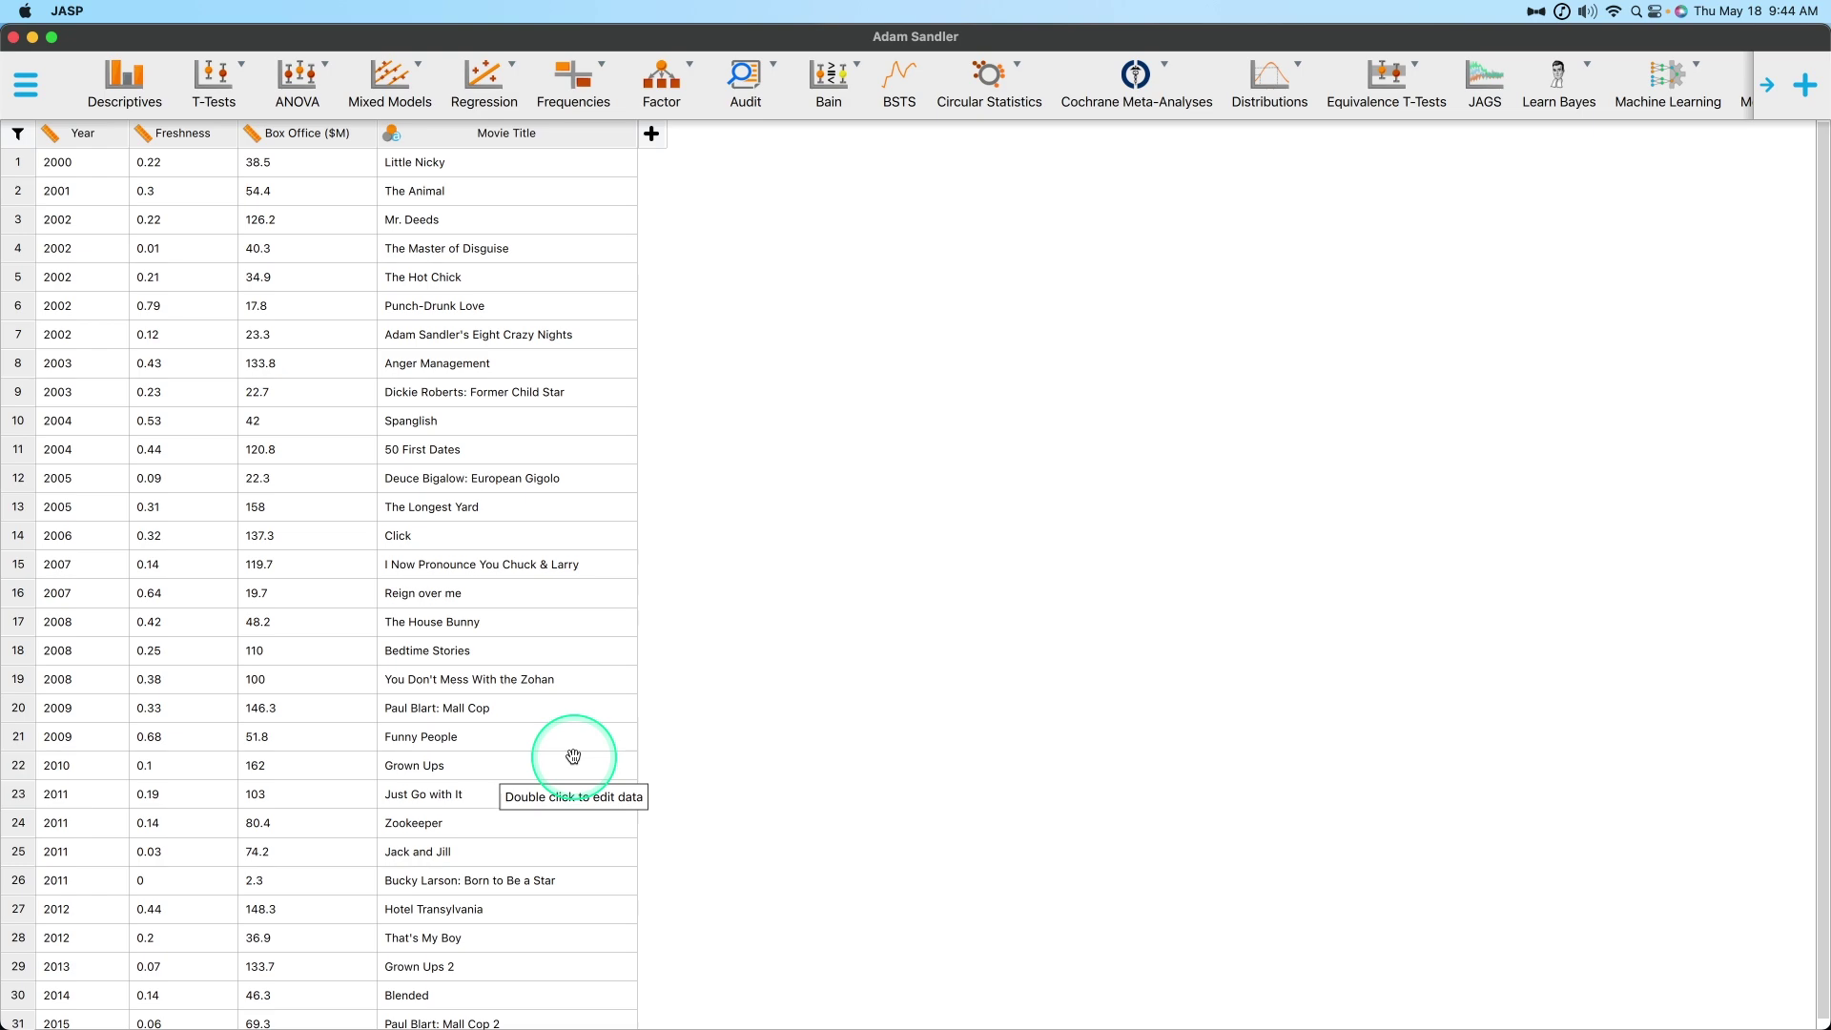
pyautogui.scroll(-1, 558, 397)
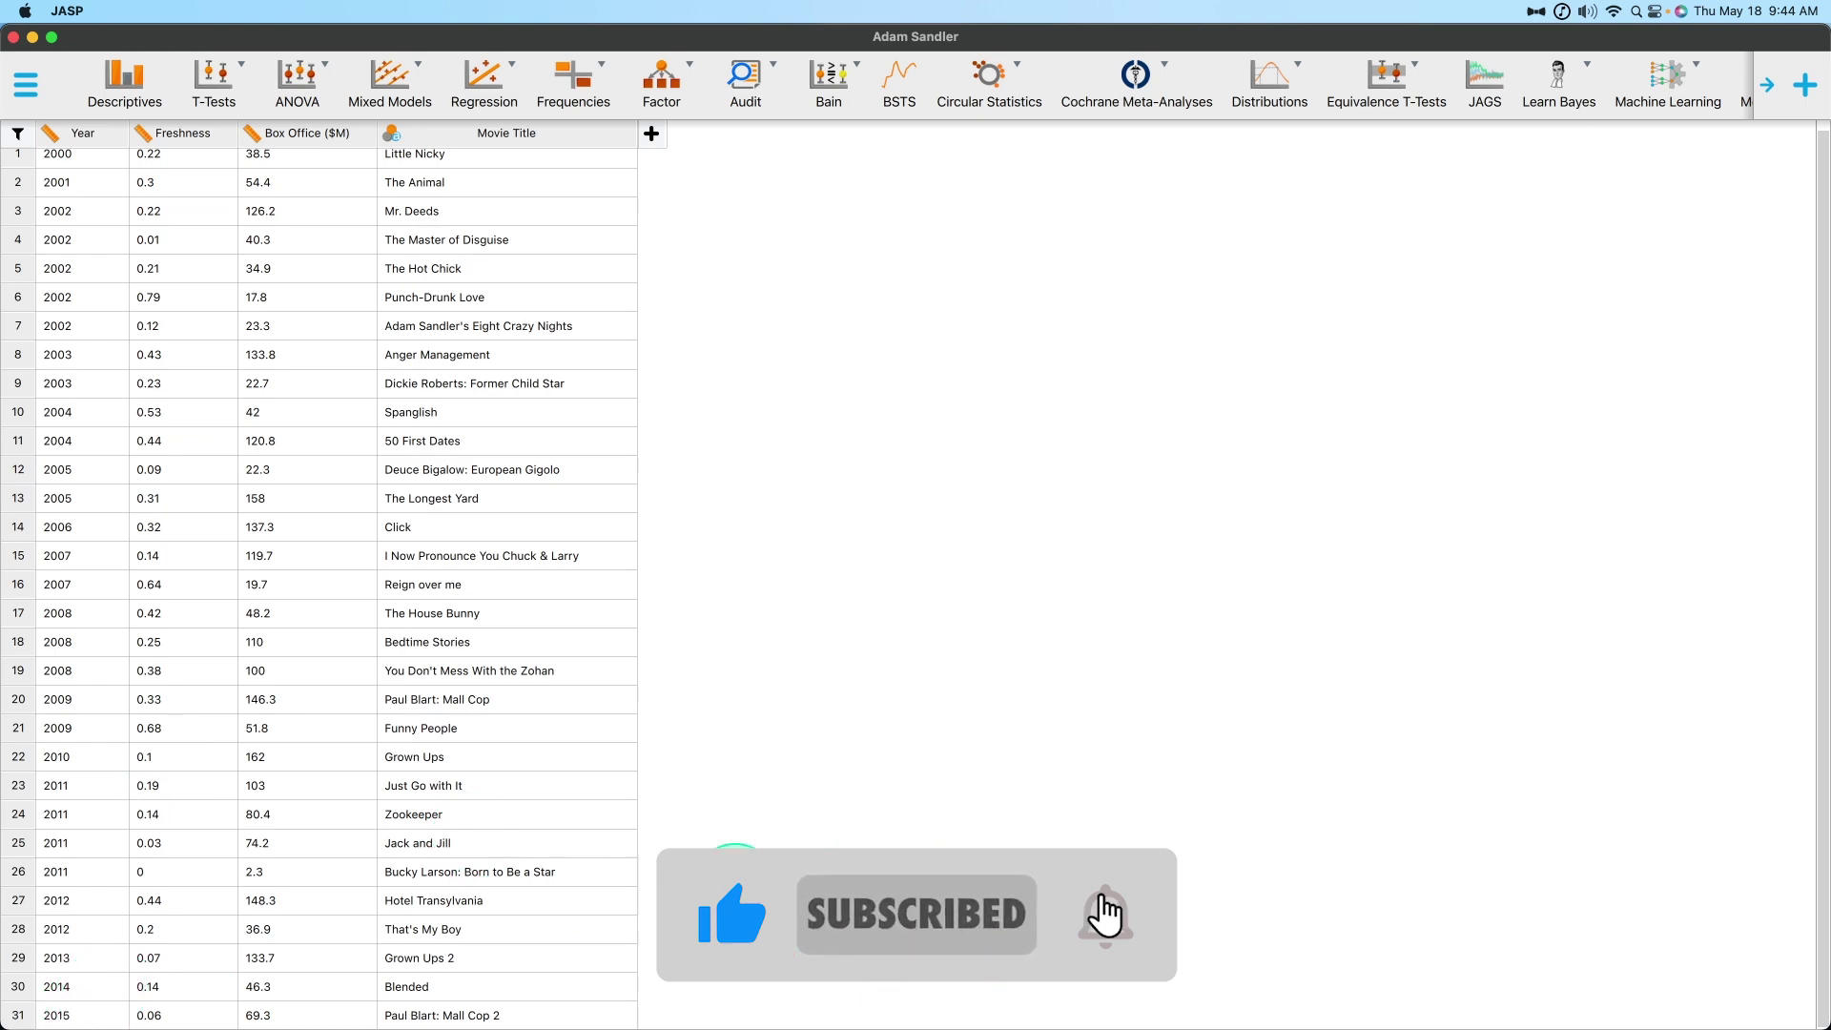
pyautogui.scroll(1, 605, 388)
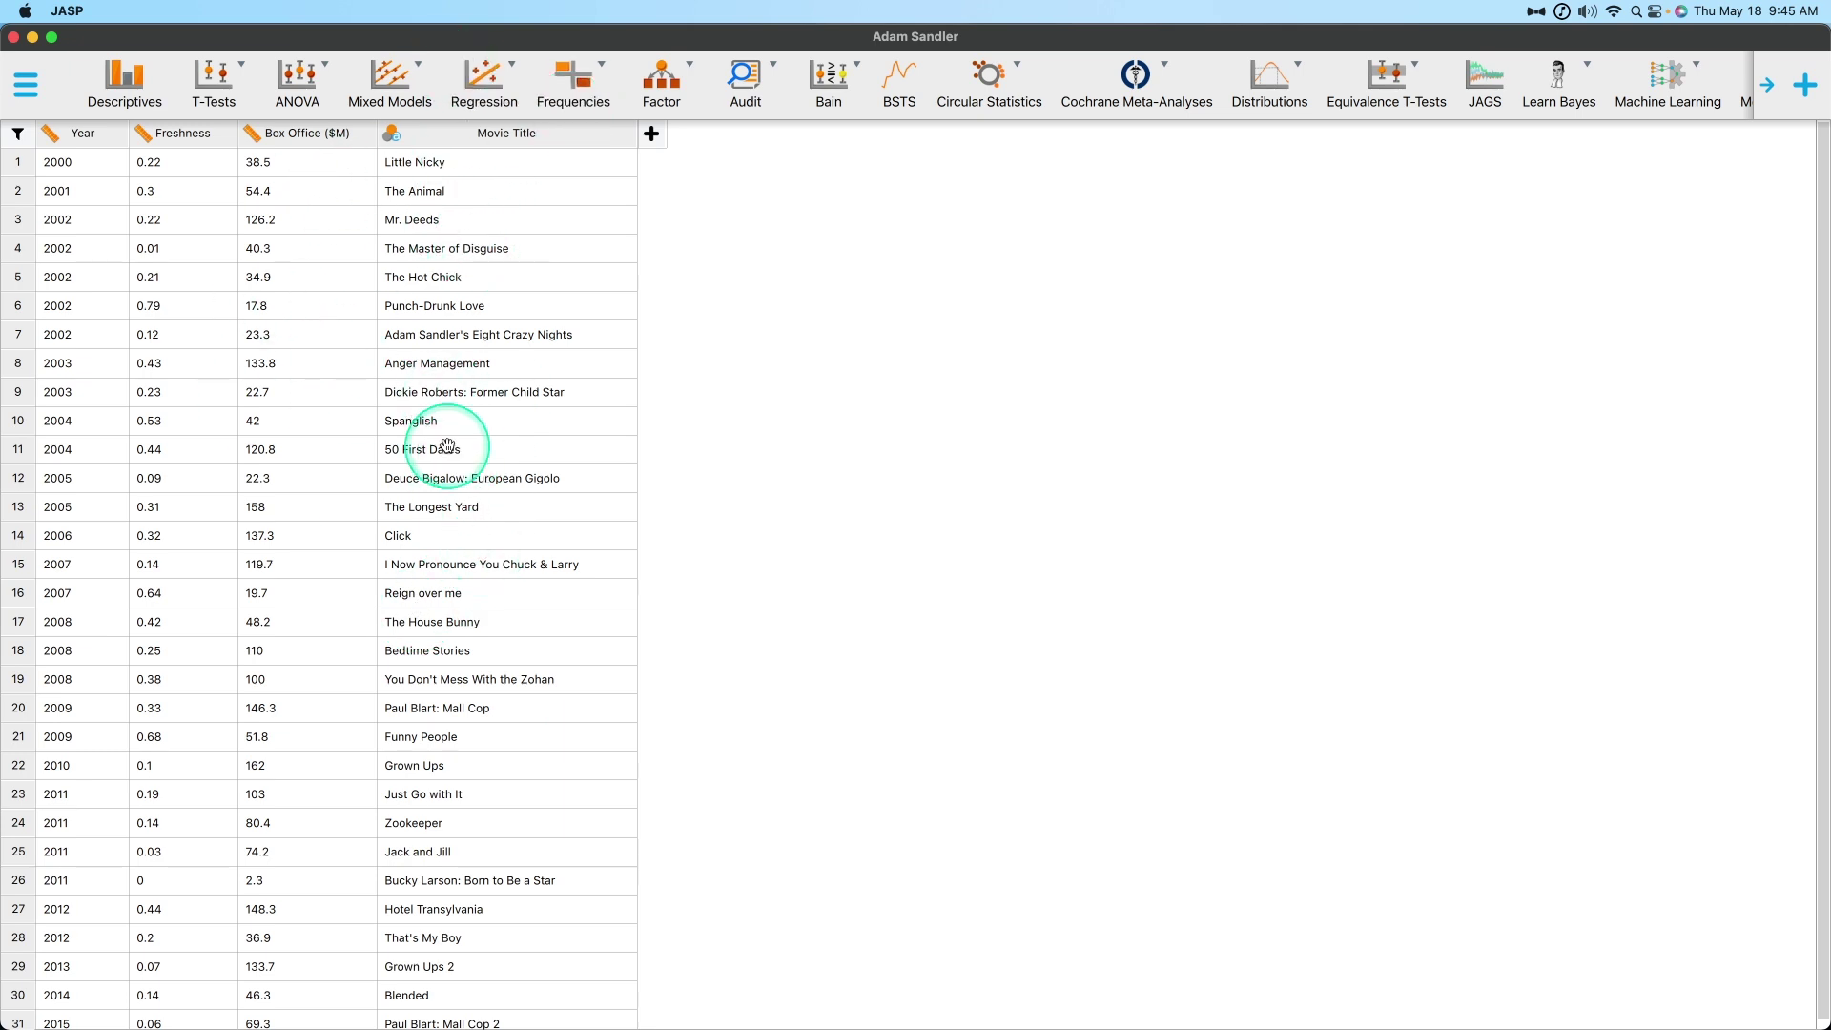
# Start a Descriptive Statistics analysis and toggle its R syntax display on and off
pyautogui.click(123, 77)
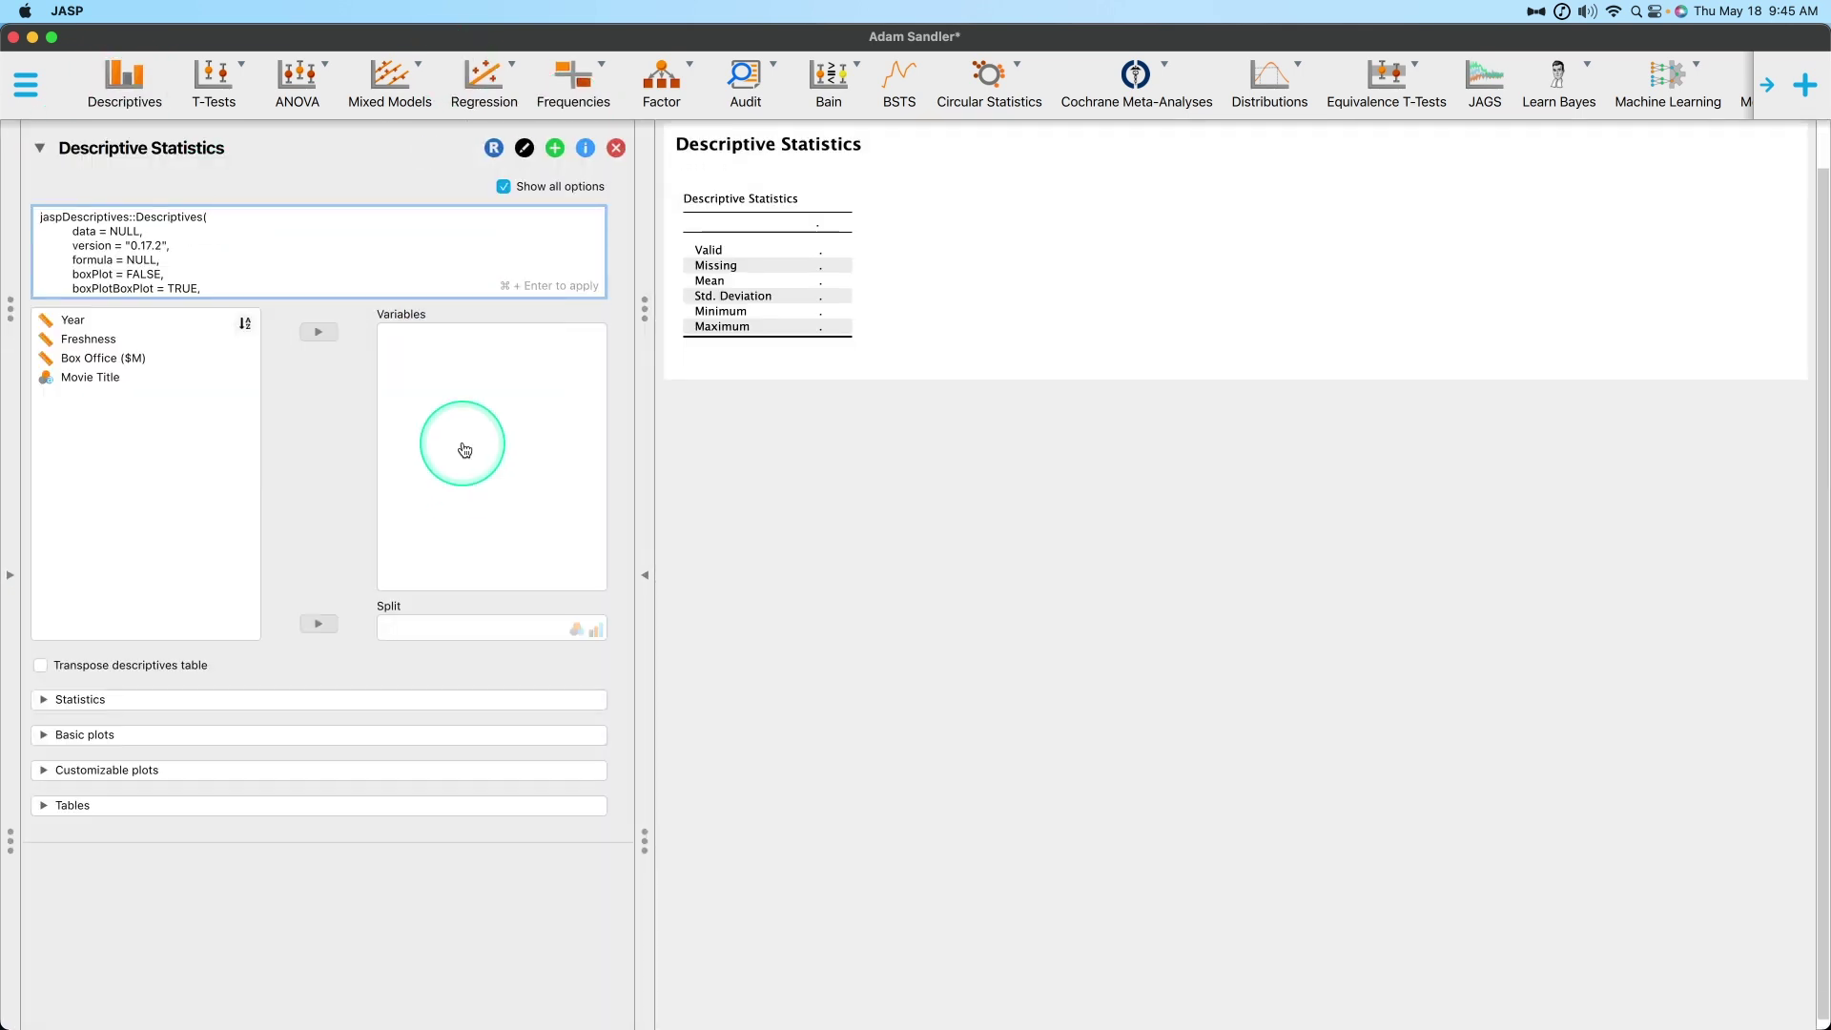
pyautogui.click(496, 152)
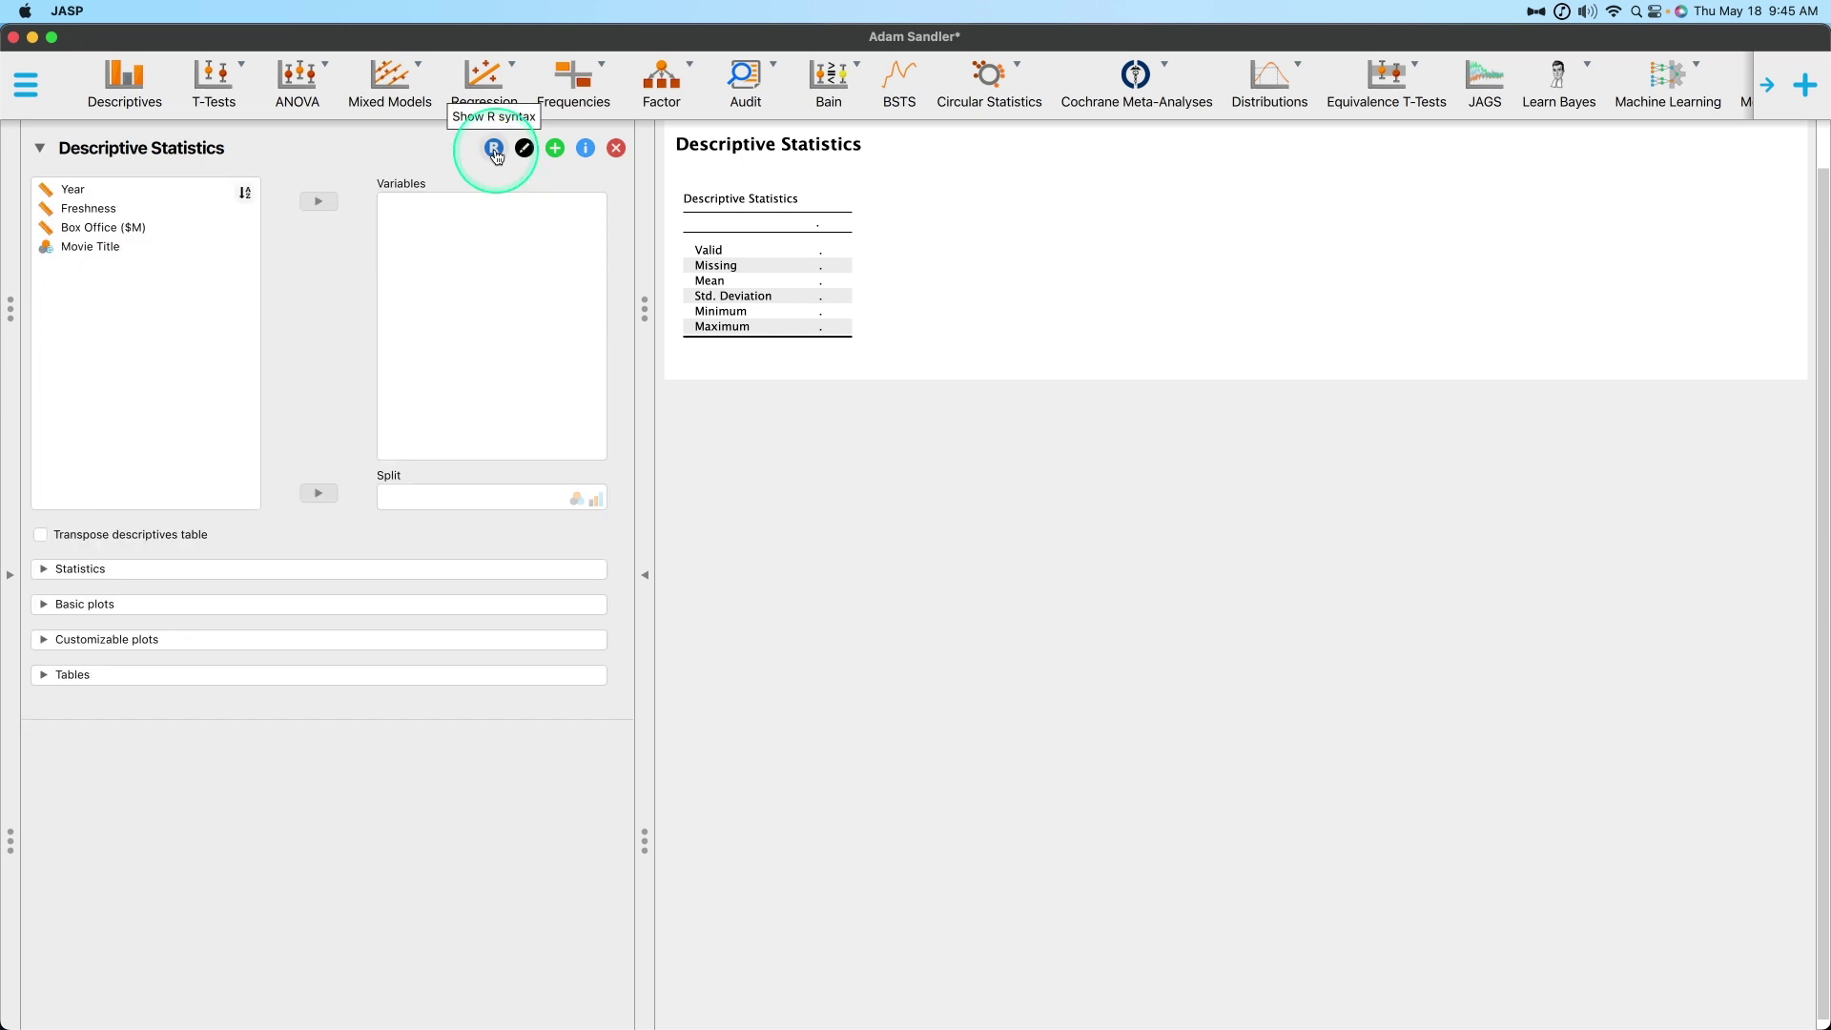
pyautogui.click(495, 150)
pyautogui.click(494, 150)
pyautogui.click(494, 149)
pyautogui.click(494, 149)
pyautogui.click(494, 150)
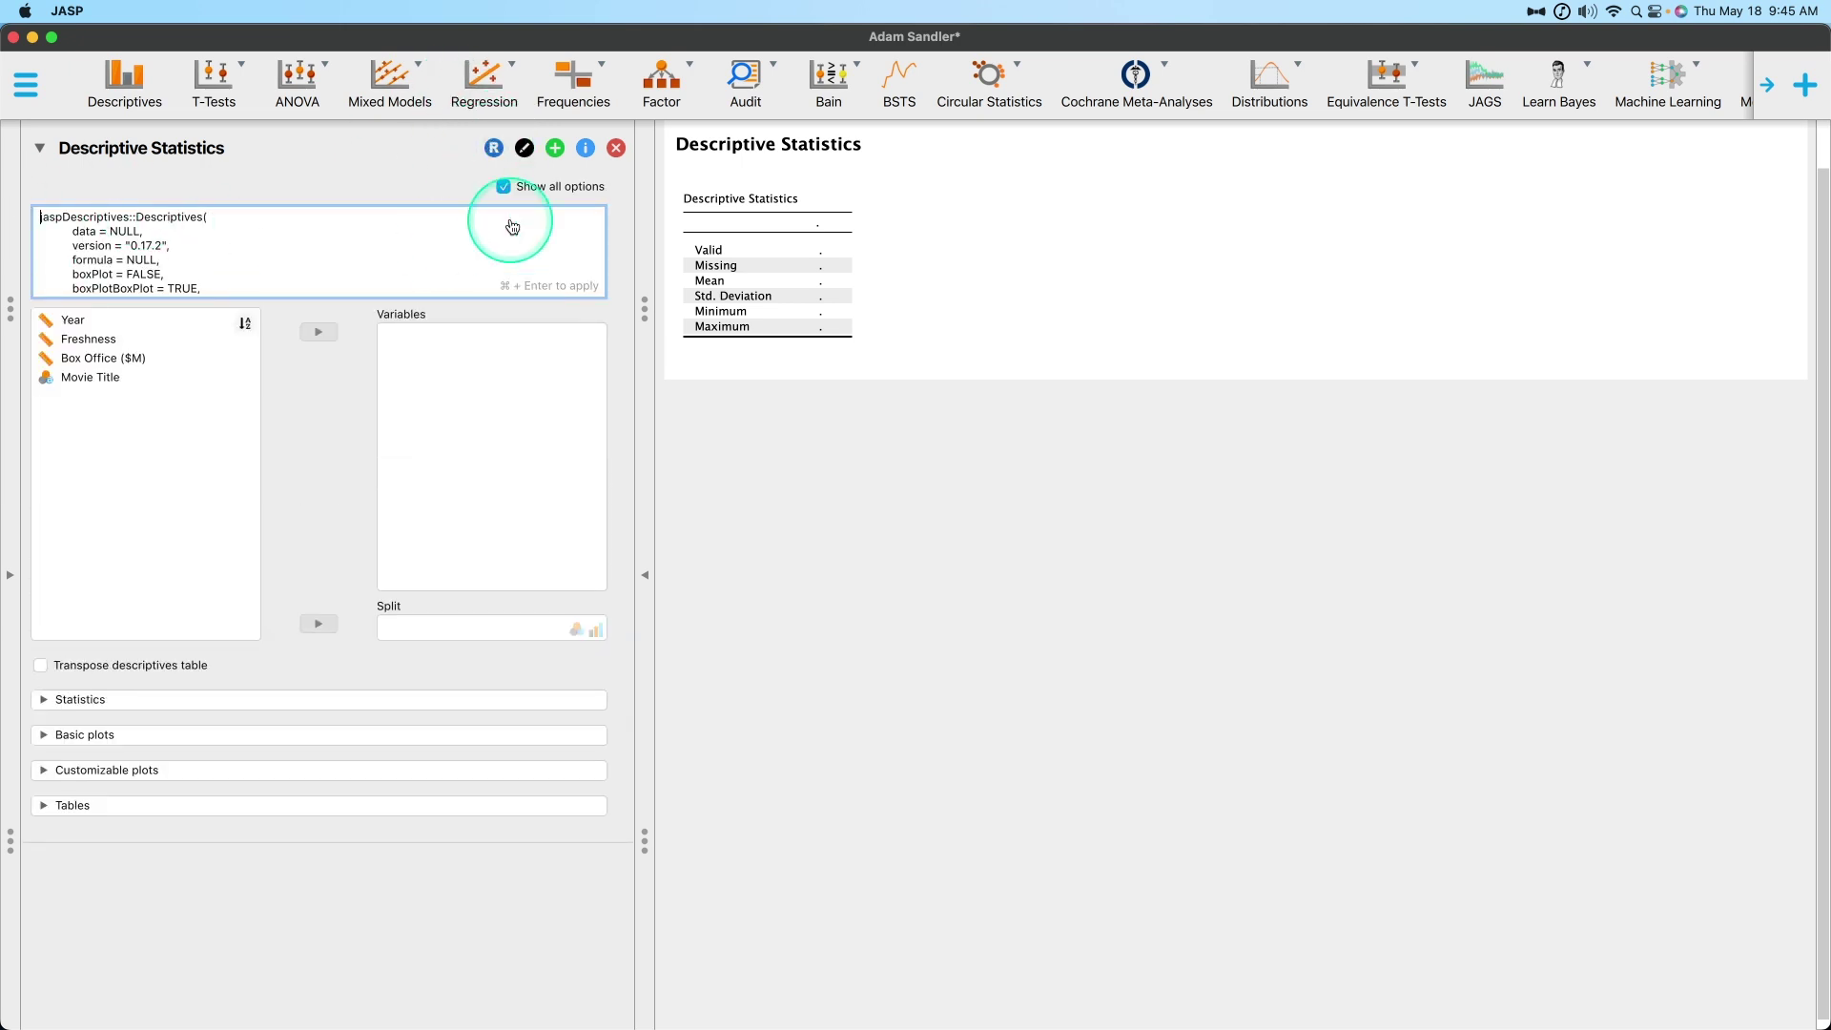
pyautogui.scroll(-10, 193, 251)
pyautogui.scroll(5, 190, 243)
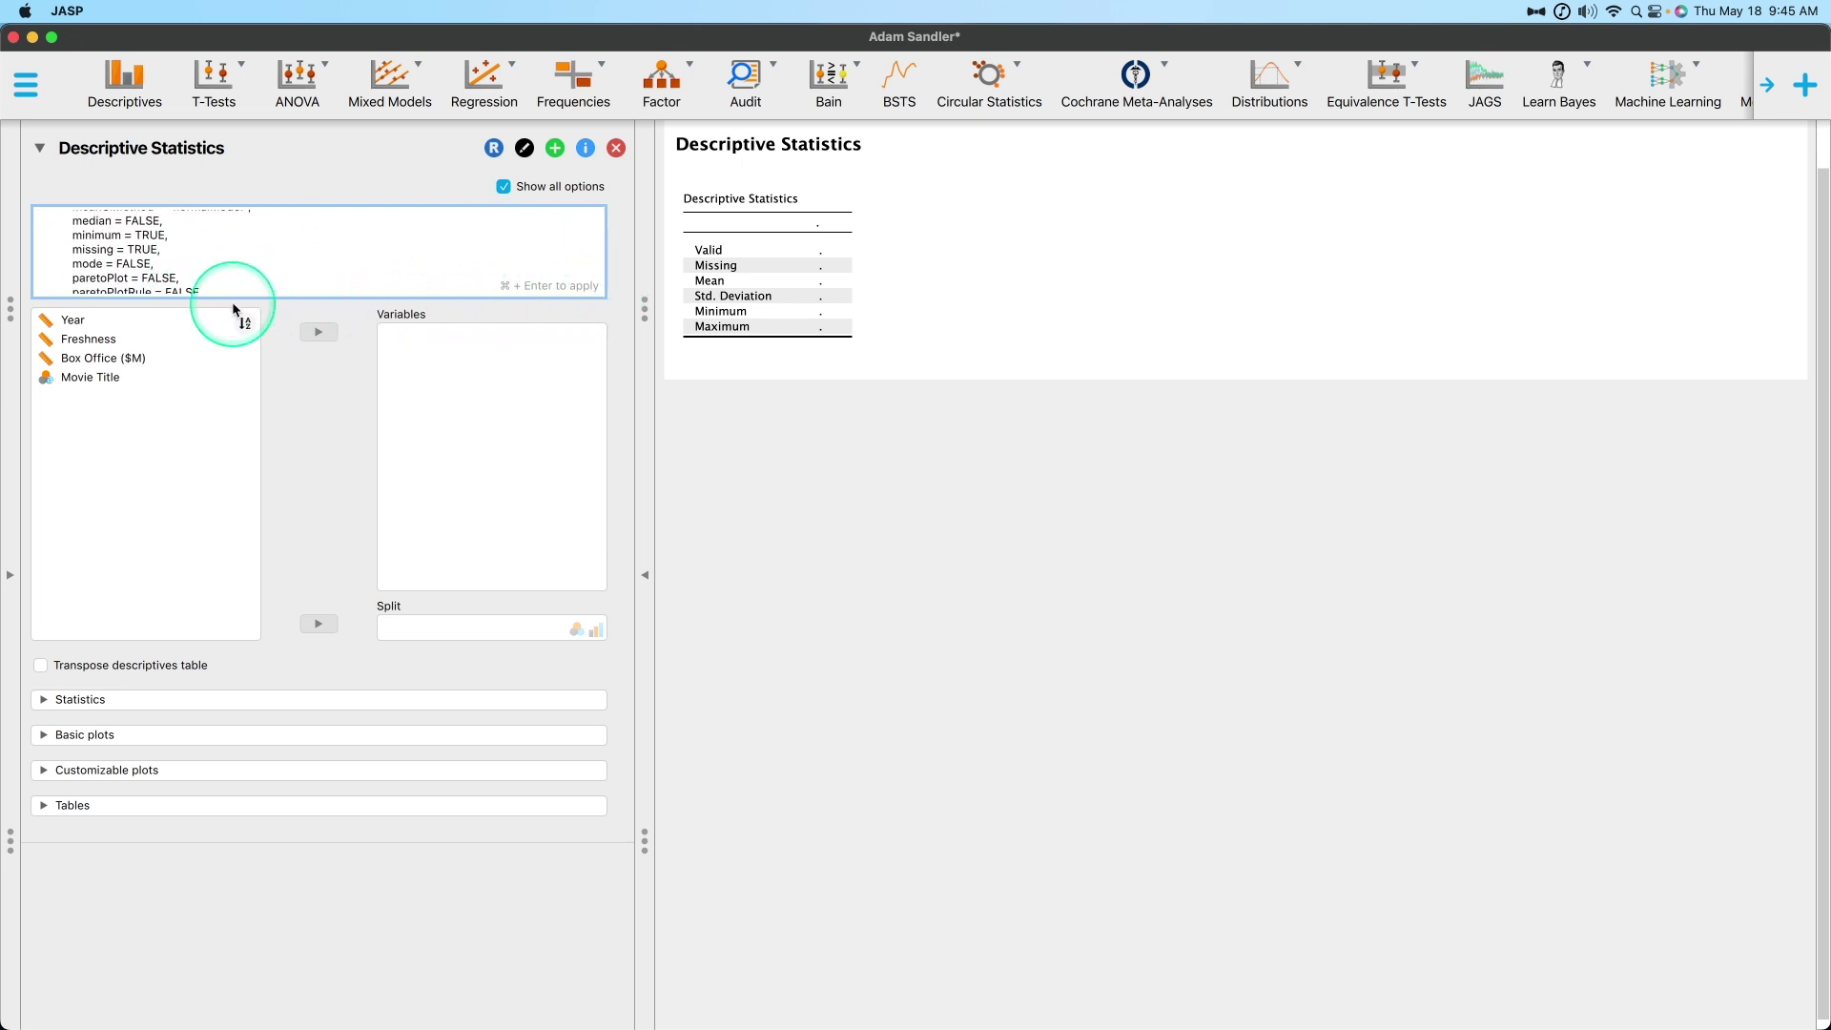
pyautogui.scroll(8, 251, 246)
pyautogui.scroll(5, 252, 246)
# Uncheck 'Show all options' so the Descriptives R code lists only non-default options
pyautogui.click(522, 172)
pyautogui.click(166, 165)
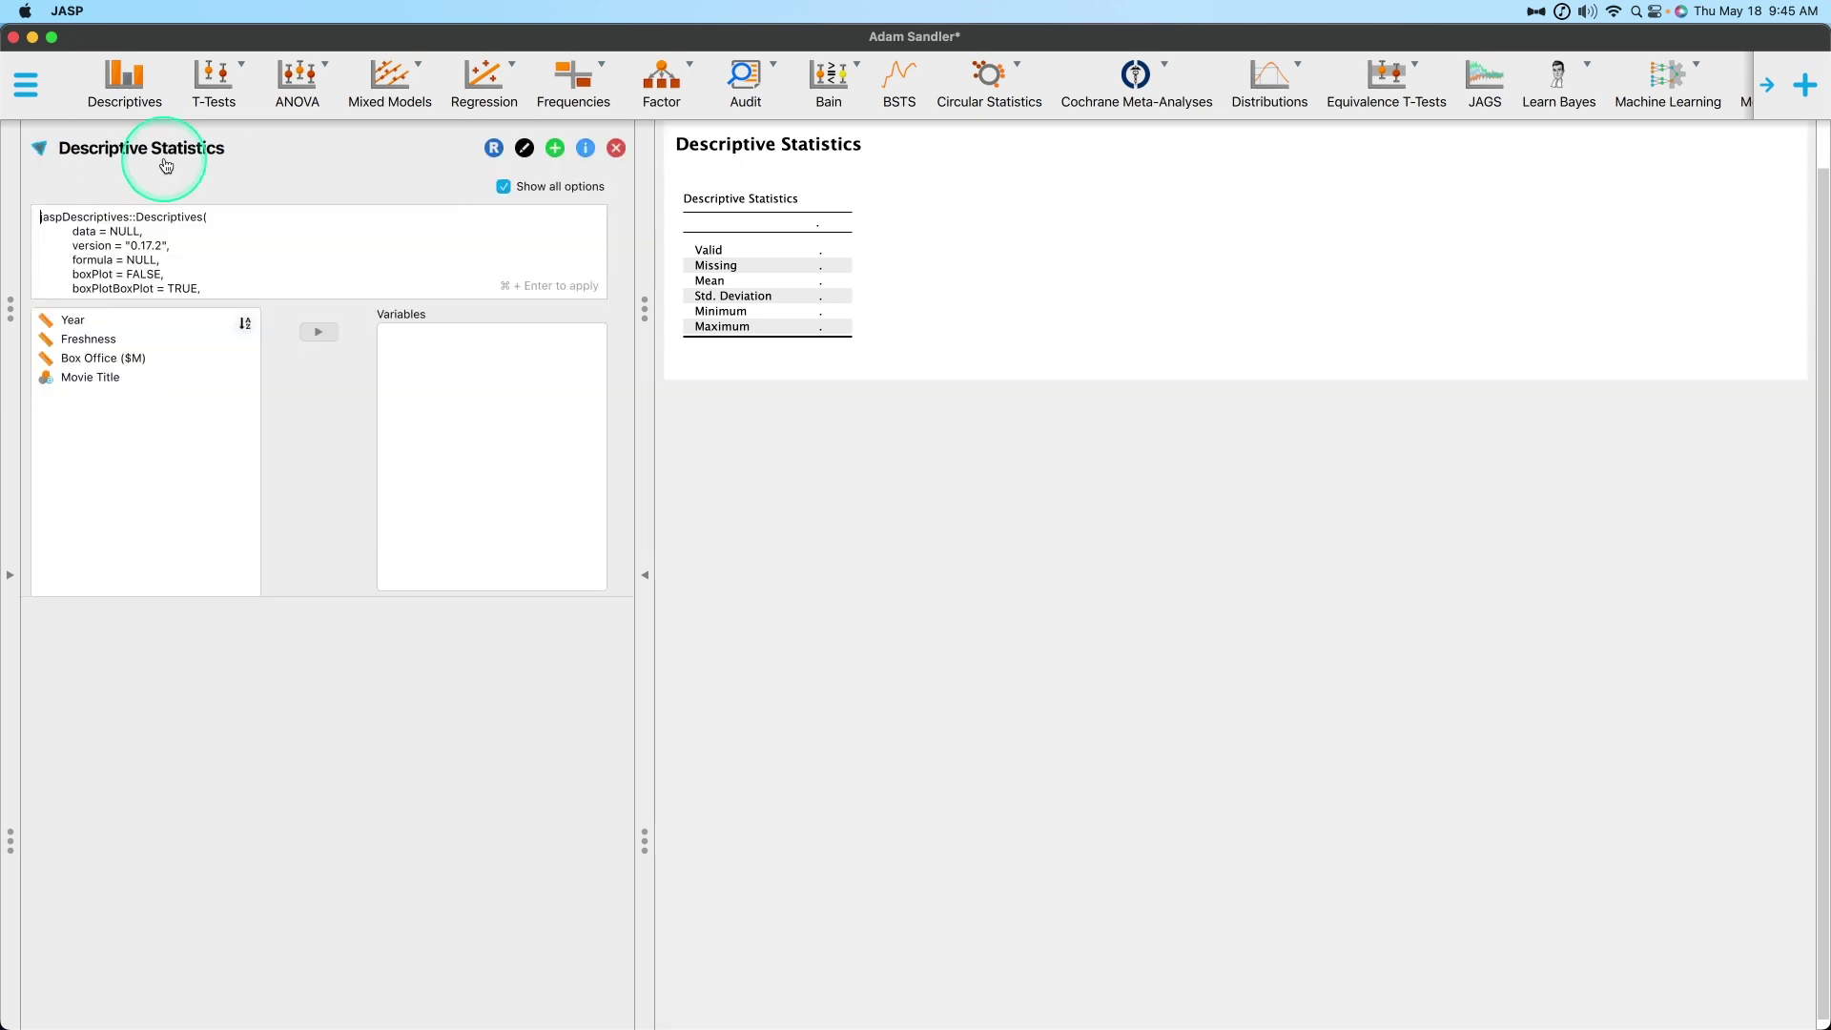
pyautogui.click(493, 148)
pyautogui.click(493, 148)
pyautogui.click(504, 186)
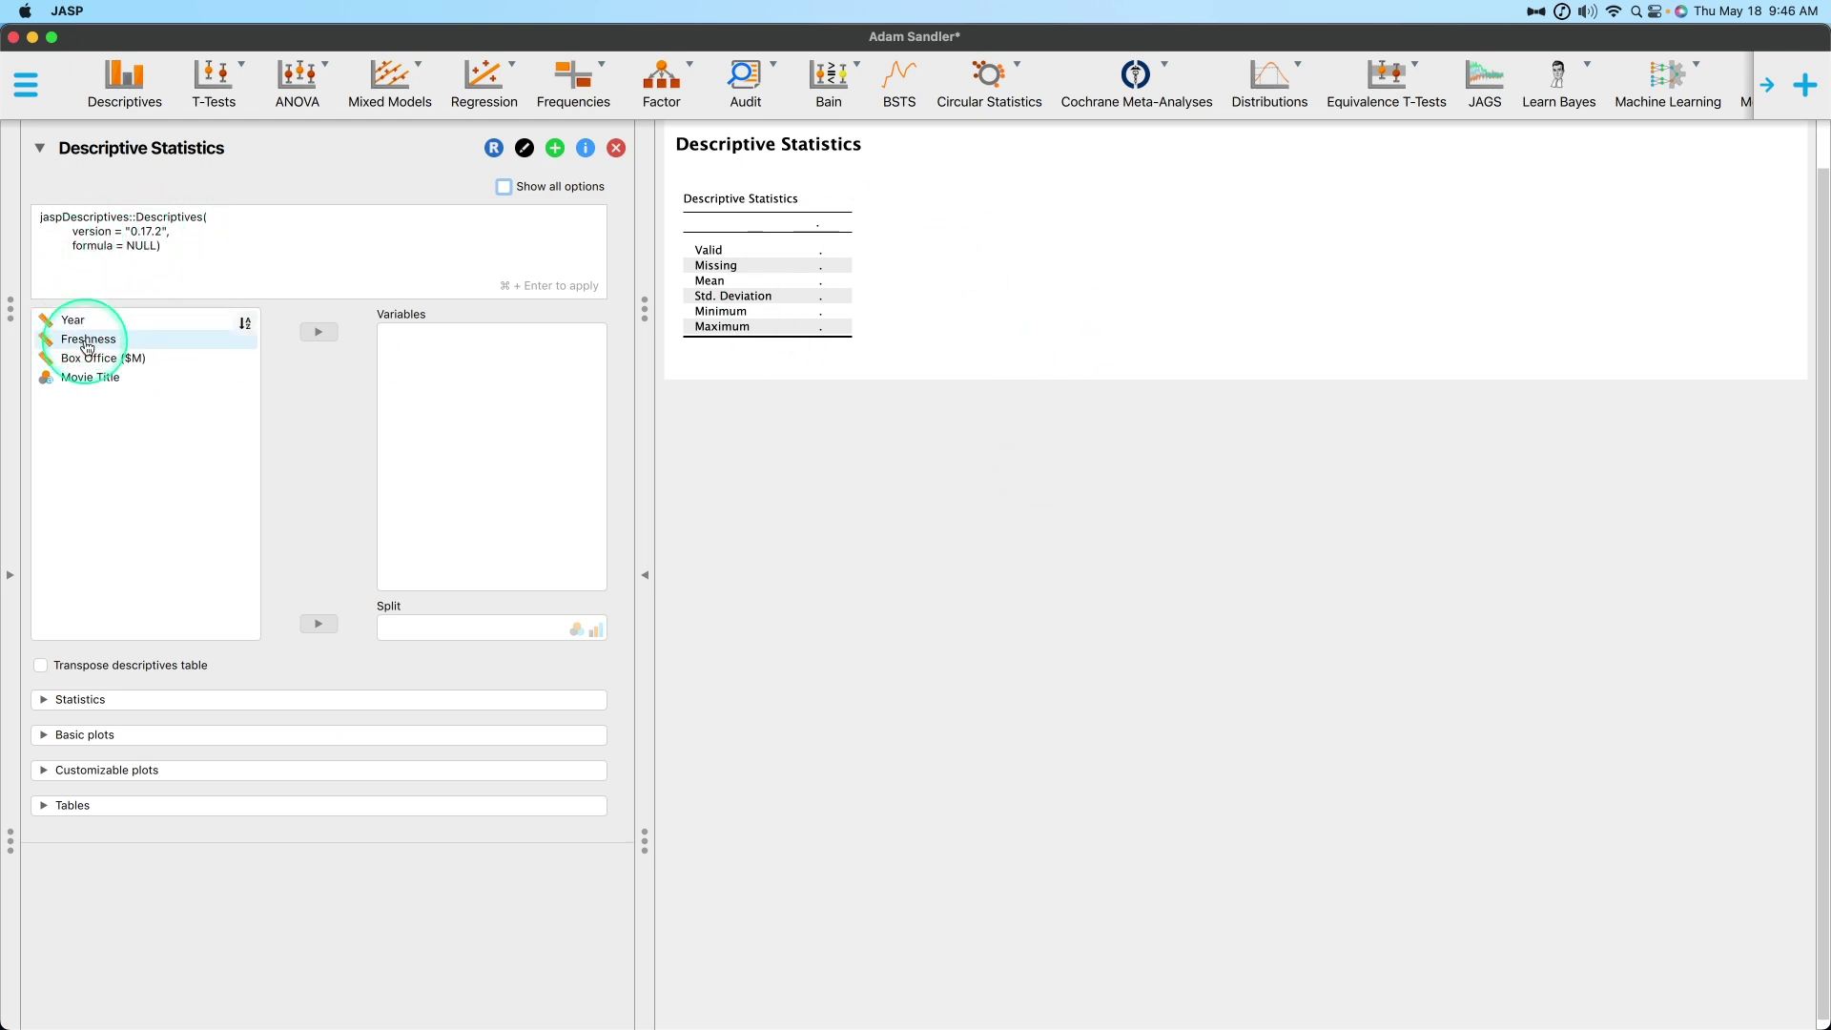
# Add Freshness to Variables, expand Statistics, and check 'Show all options' to list every R option
pyautogui.moveTo(86, 346); pyautogui.dragTo(506, 393)
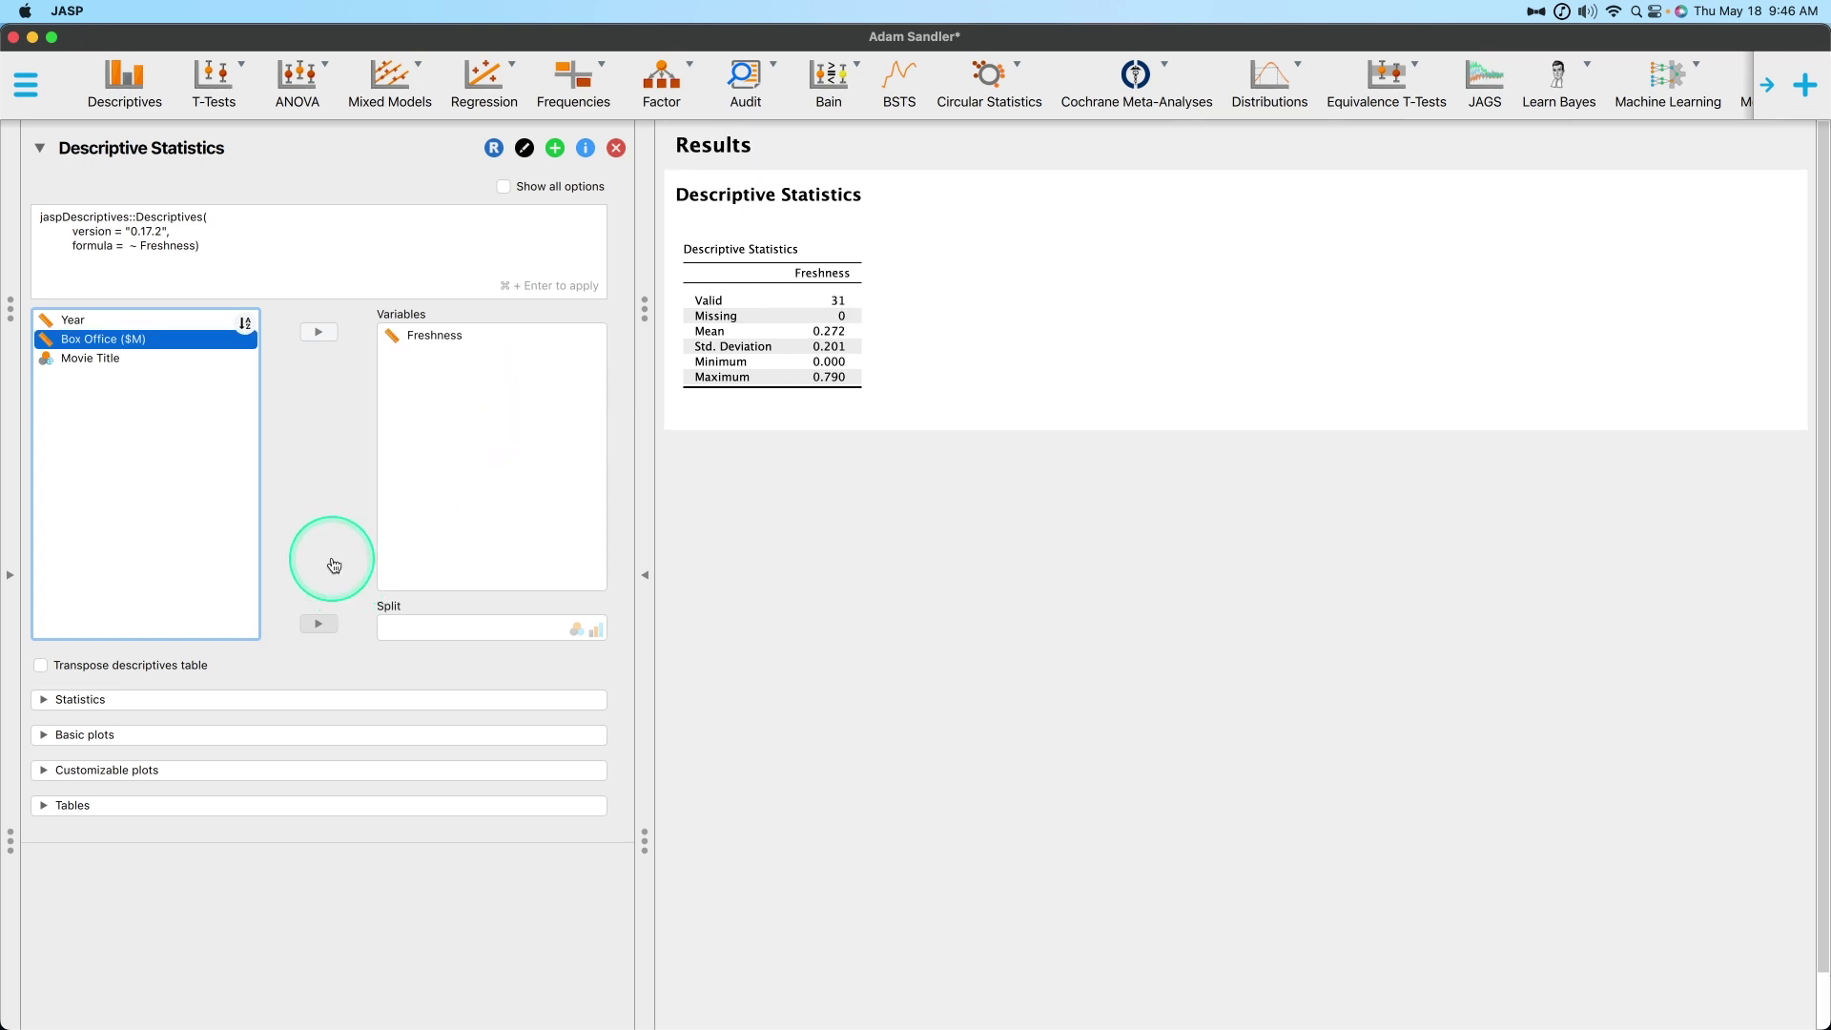
pyautogui.click(266, 700)
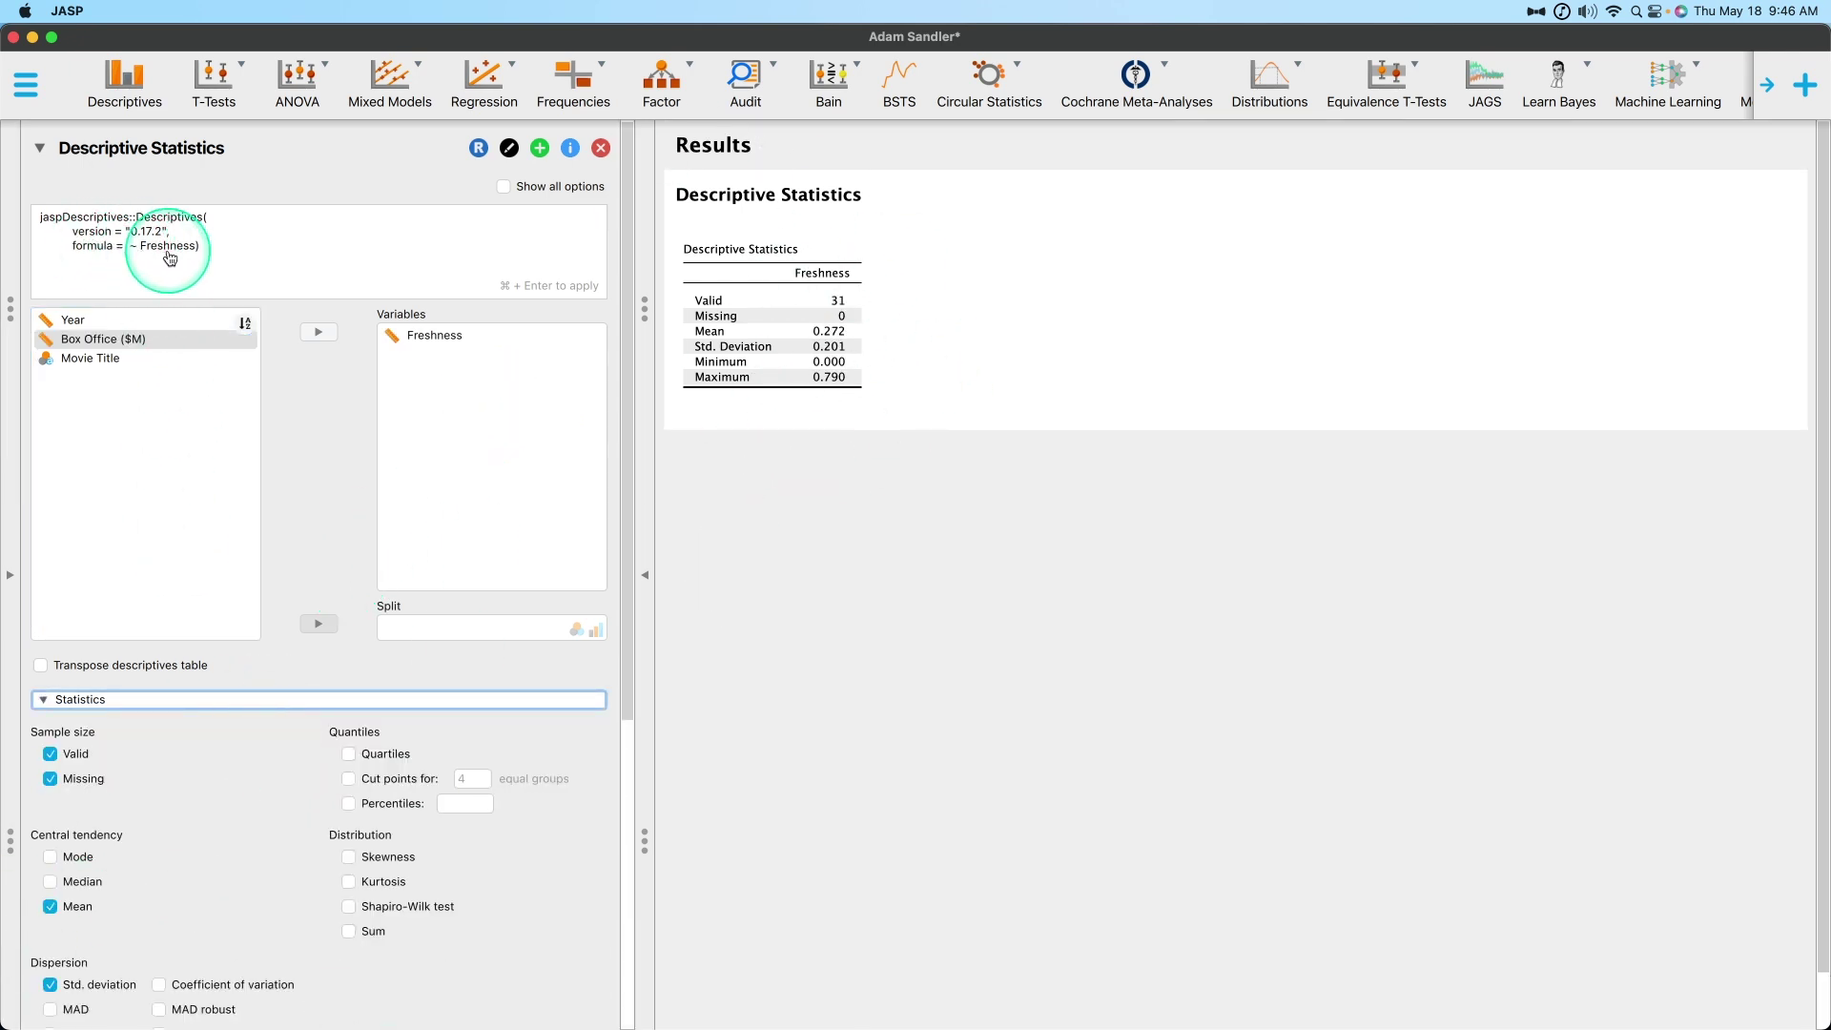
pyautogui.click(526, 183)
pyautogui.scroll(-1, 169, 273)
pyautogui.scroll(-1, 170, 273)
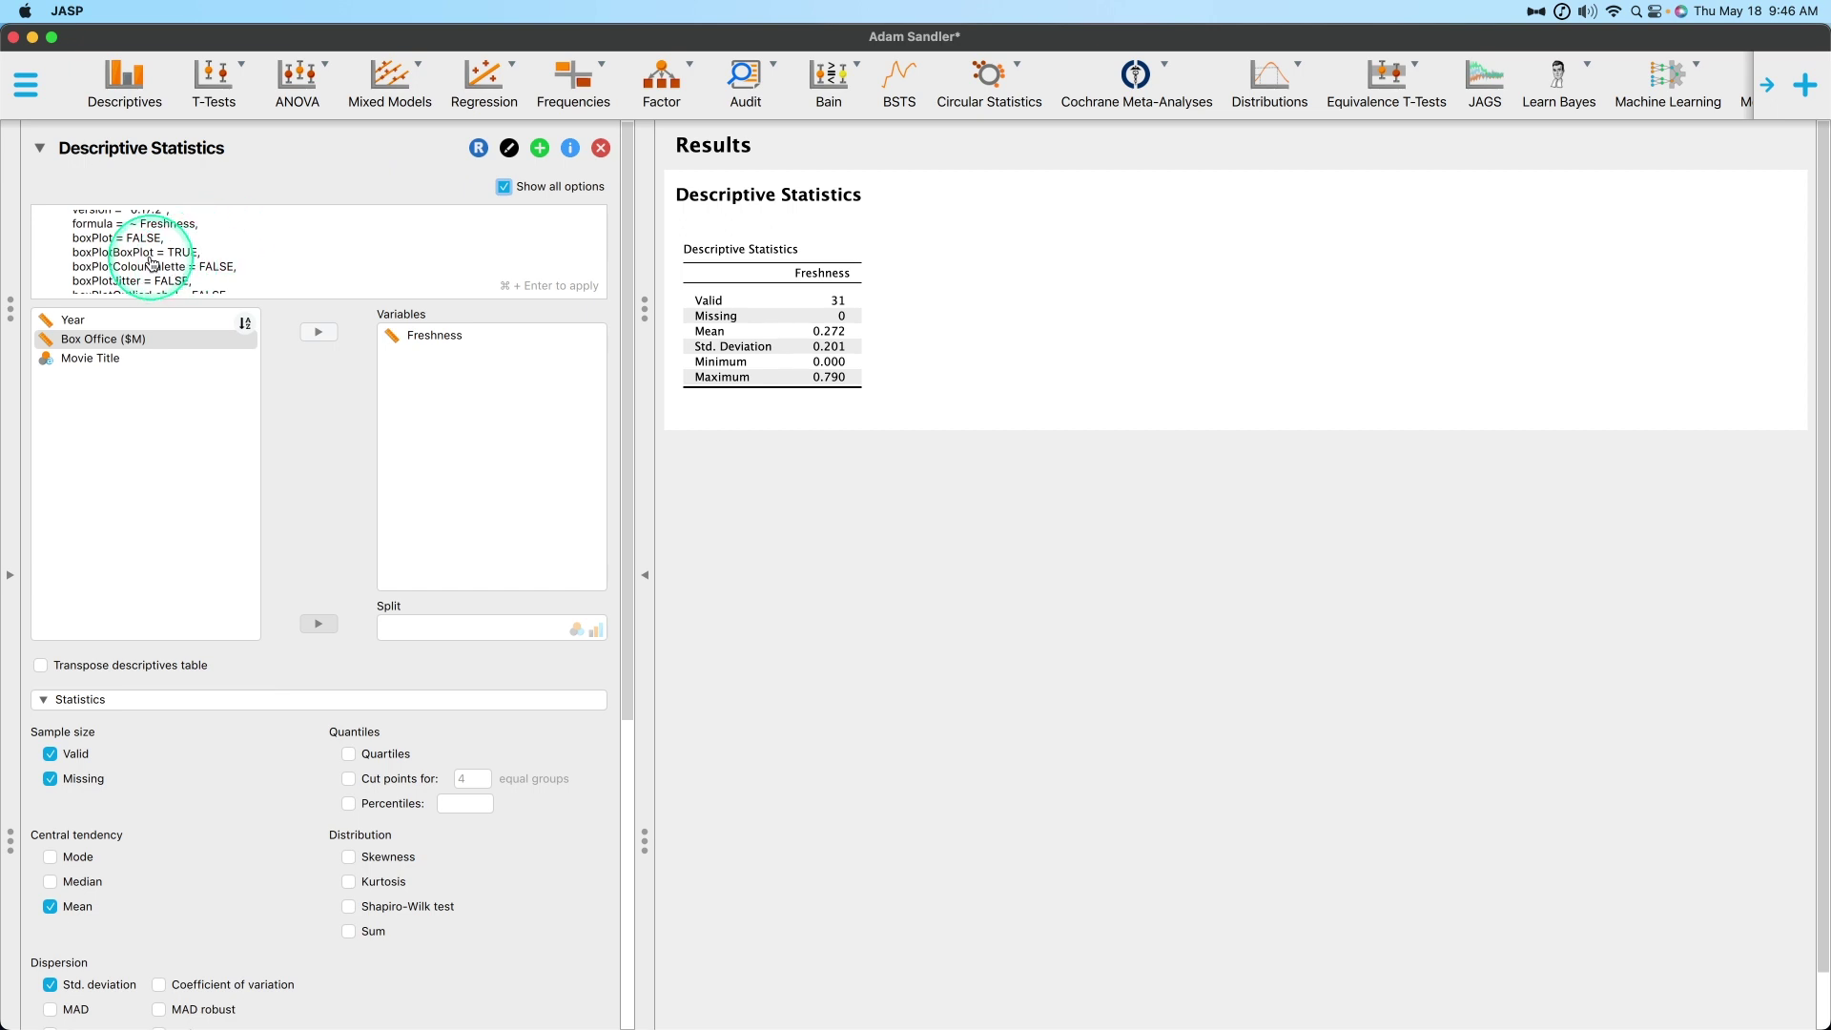
pyautogui.scroll(-10, 170, 249)
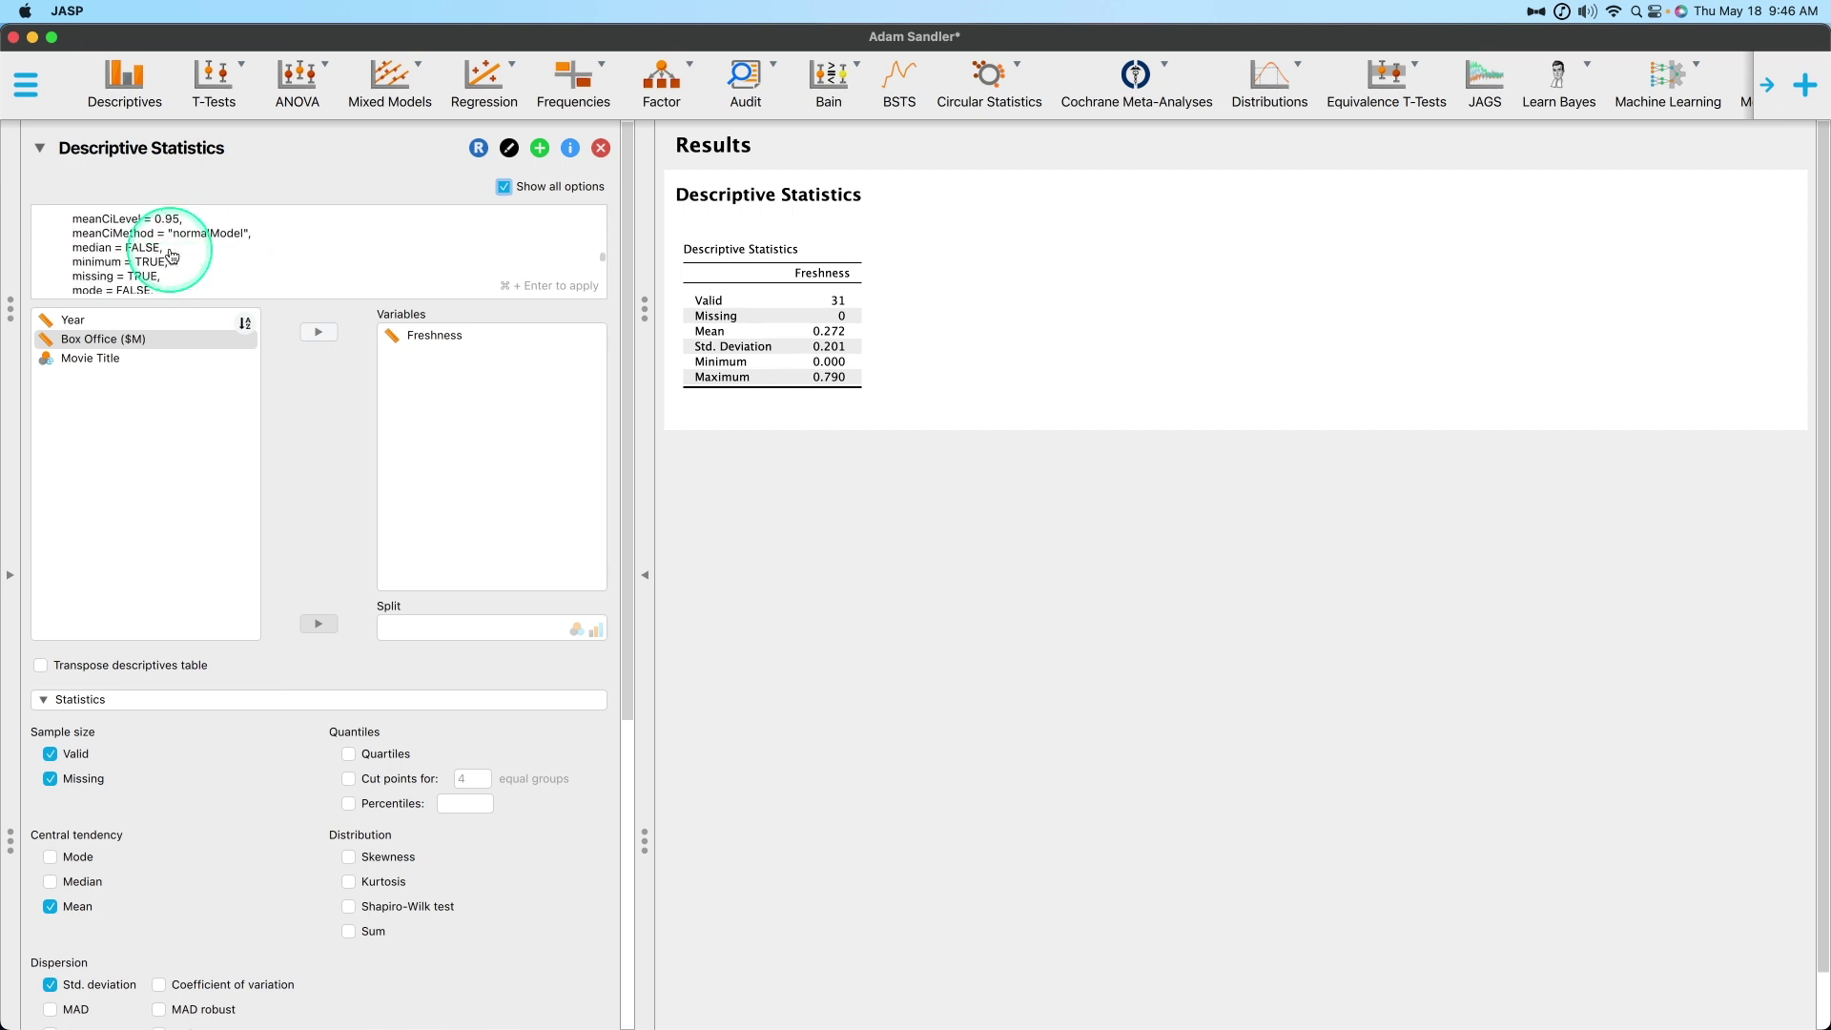
# Change missing = TRUE to FALSE in the R code and apply it with Cmd+Enter
pyautogui.click(152, 275)
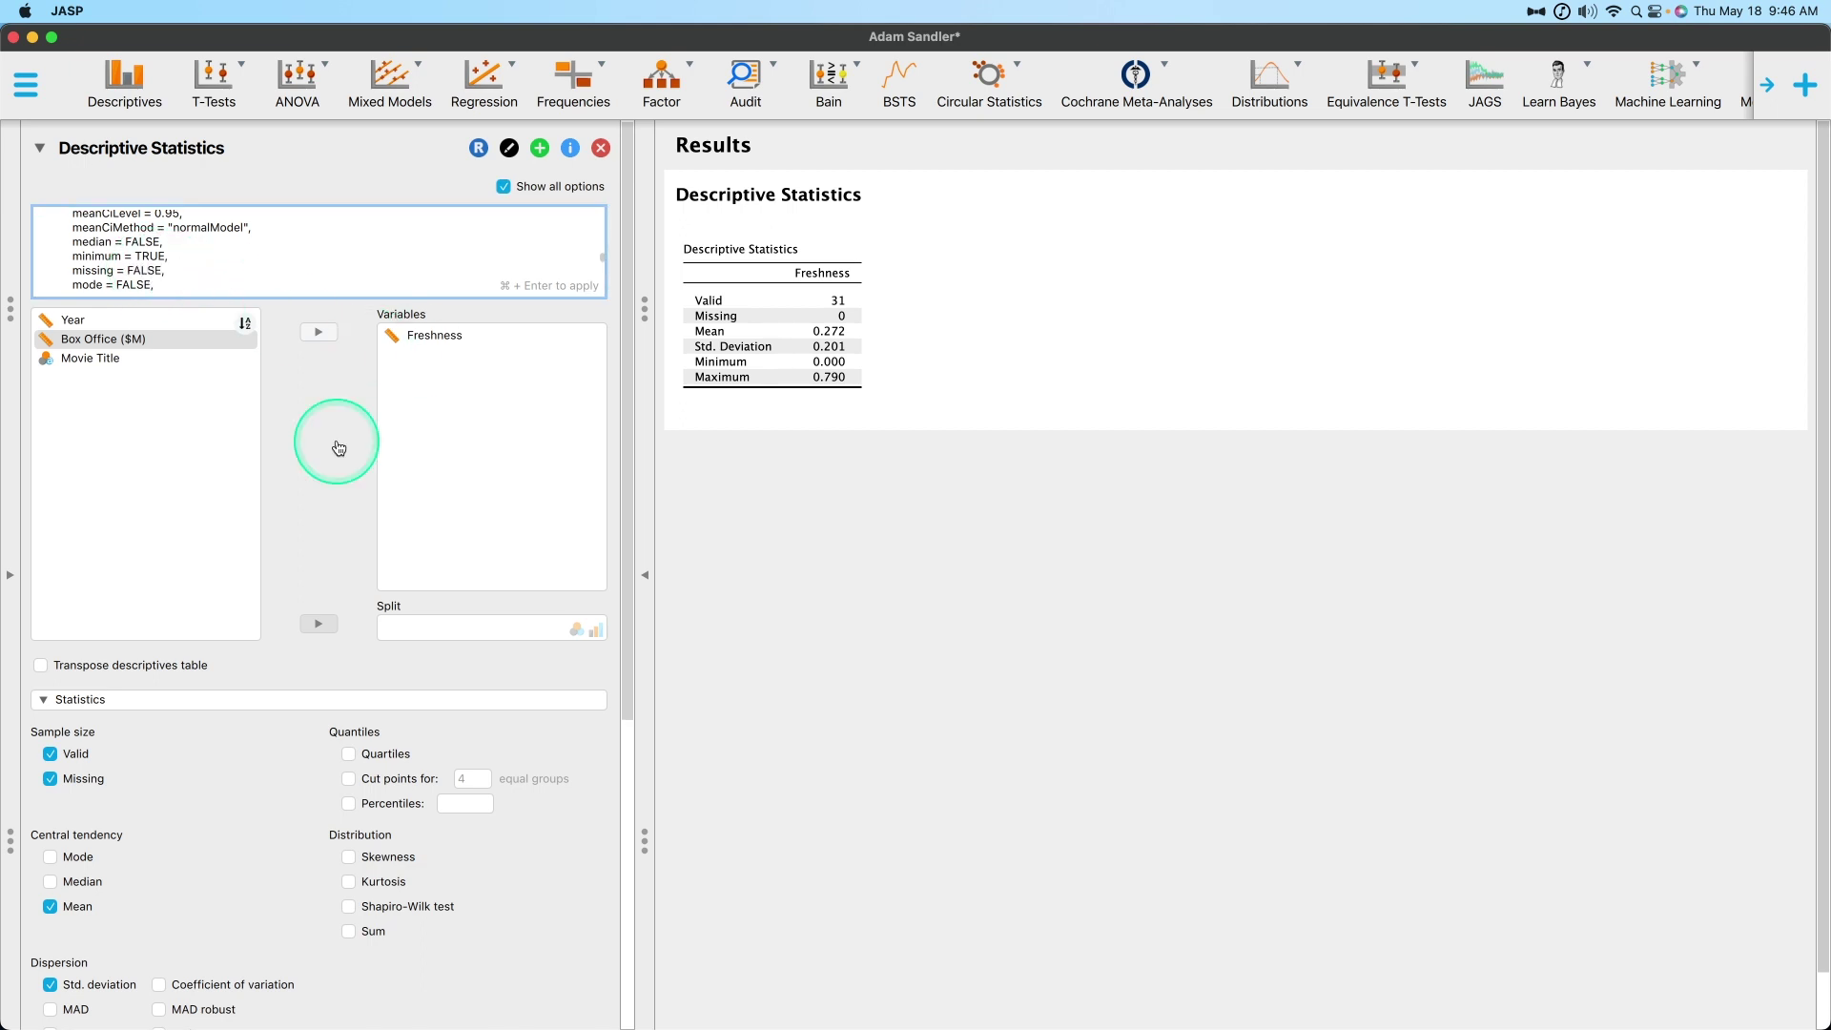
pyautogui.write(',')
pyautogui.press('super+Return')
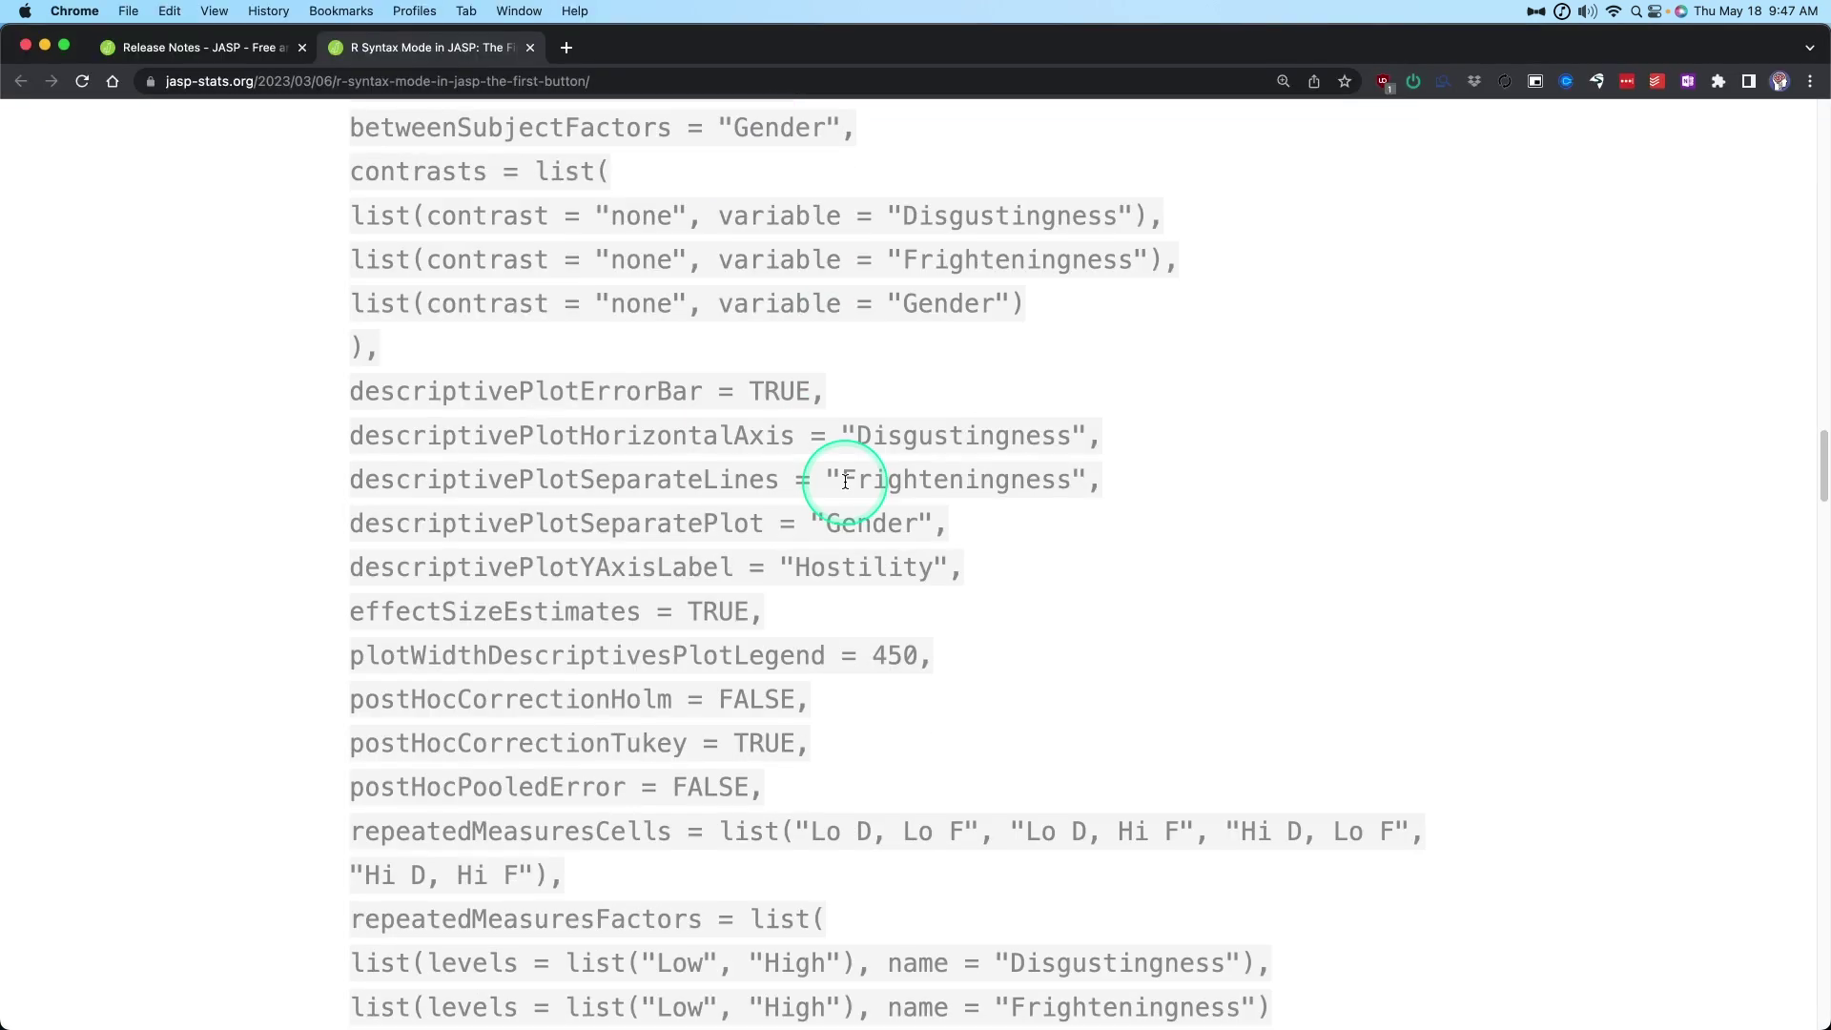
# On the JASP Release Notes tab, open the #2008 issue link in a new tab
pyautogui.scroll(10, 839, 483)
pyautogui.click(197, 47)
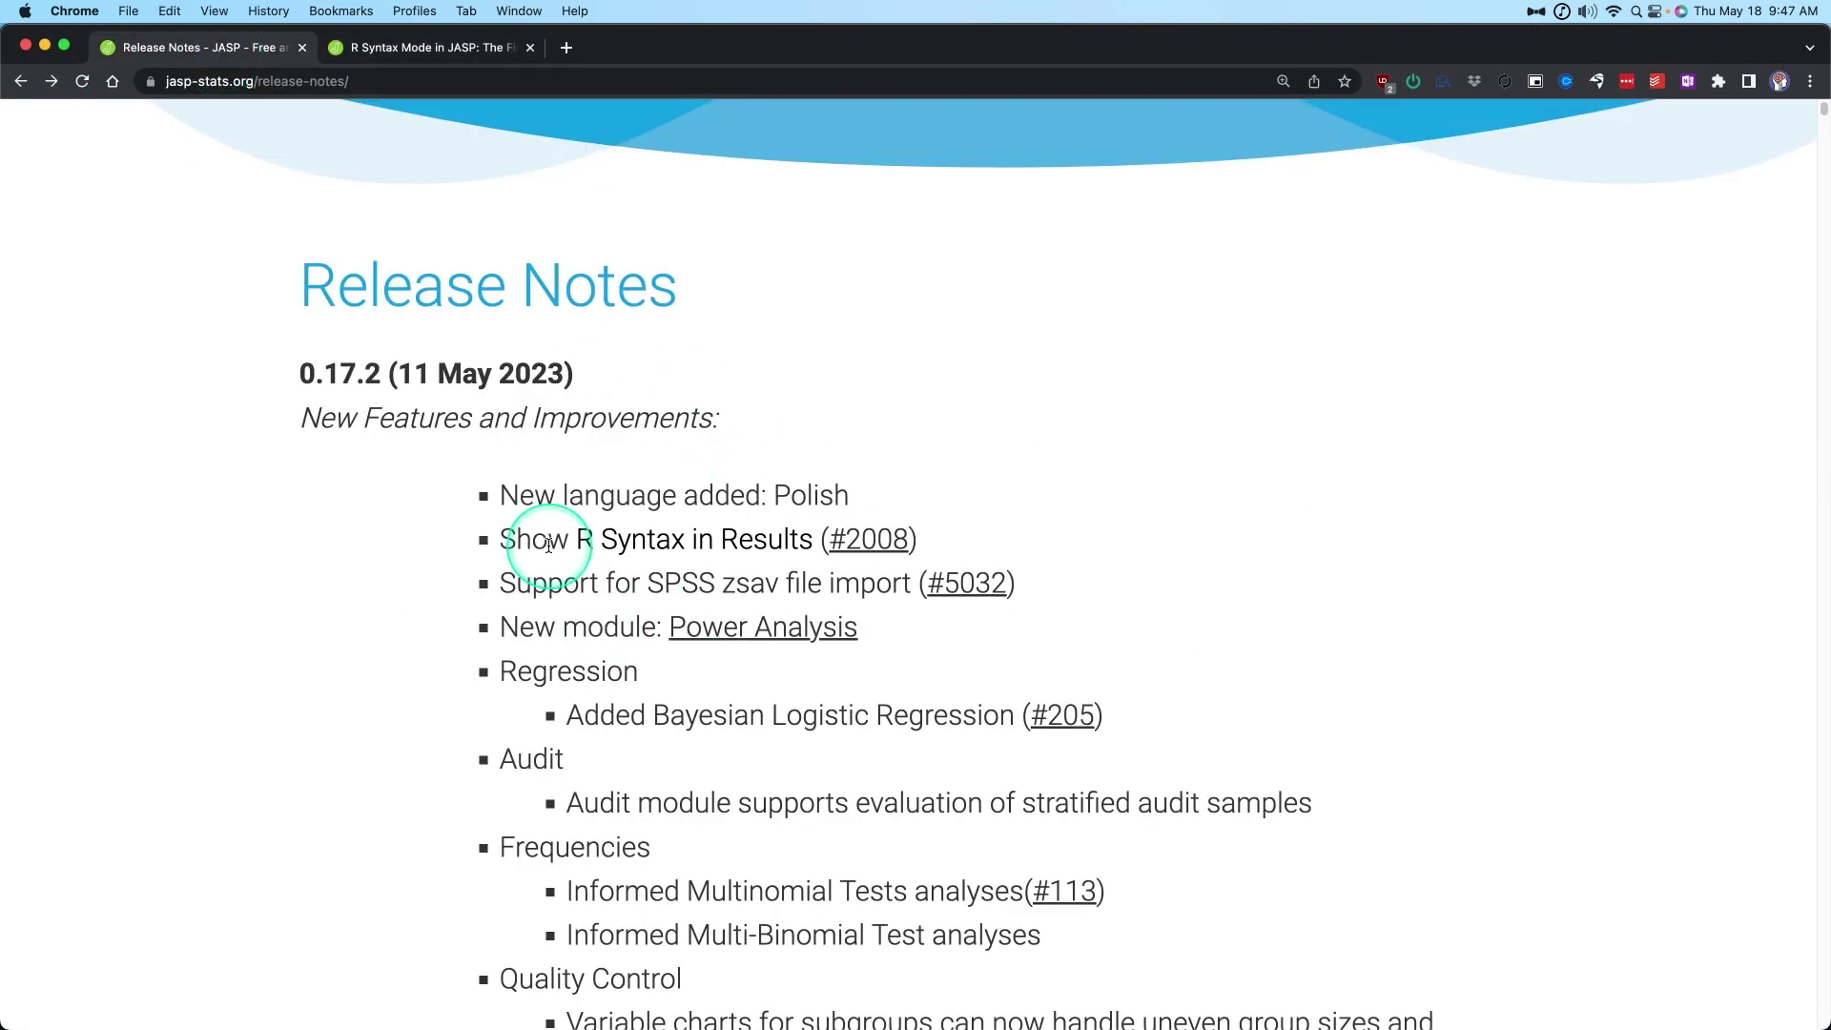
pyautogui.moveTo(546, 544); pyautogui.dragTo(879, 532)
pyautogui.rightClick(940, 550)
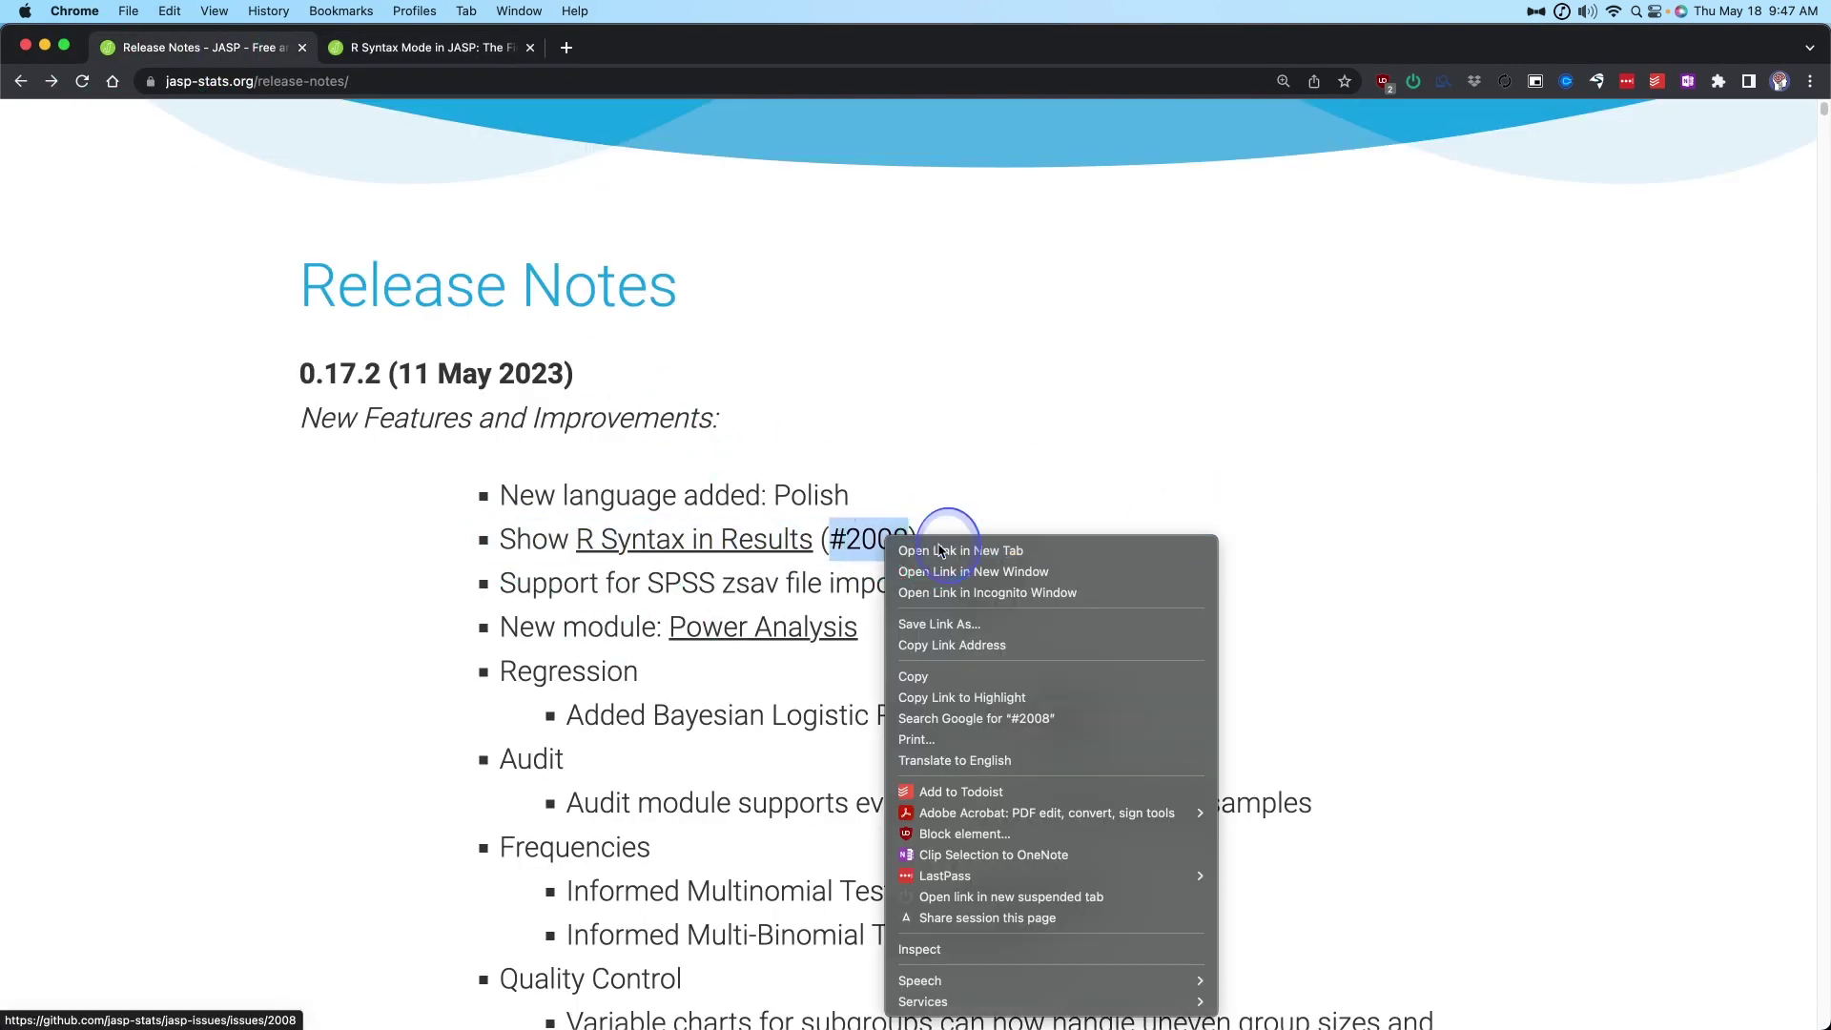
pyautogui.click(960, 551)
# Read GitHub issue #2008, 'Print R code in output', closed as completed via #5060
pyautogui.click(497, 48)
pyautogui.scroll(-3, 1124, 601)
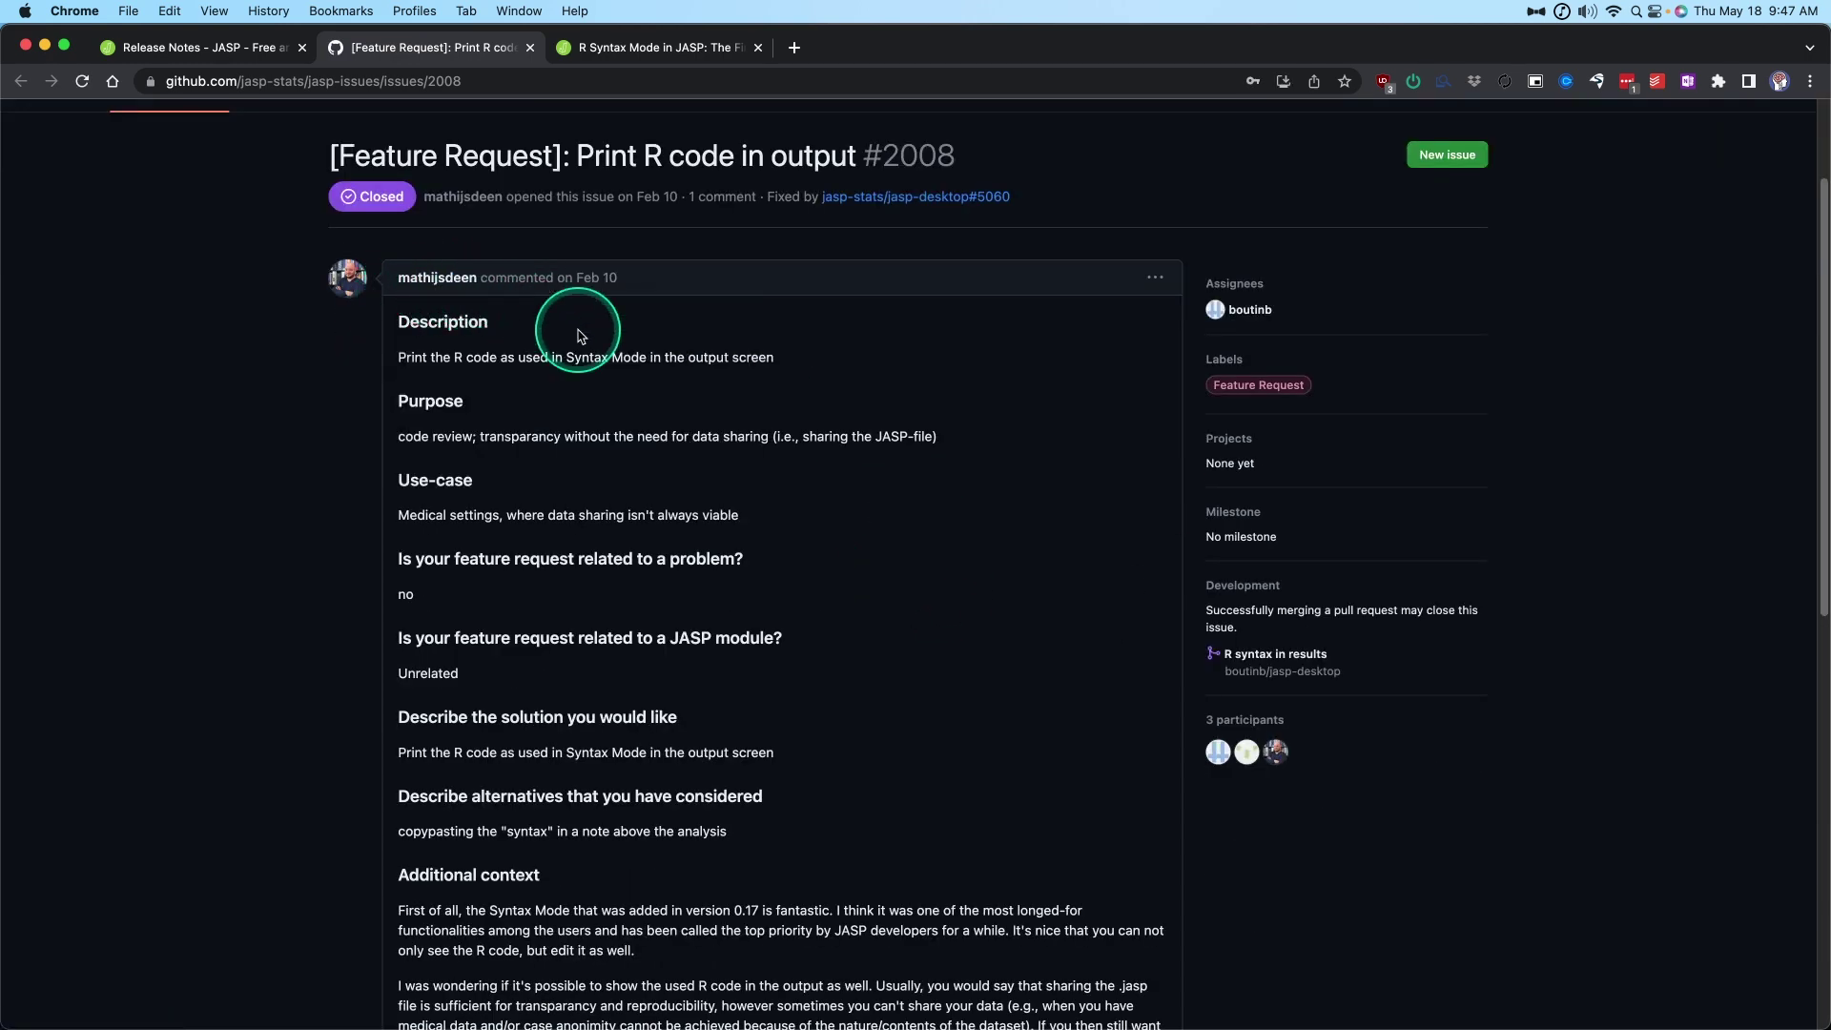
pyautogui.scroll(-2, 619, 345)
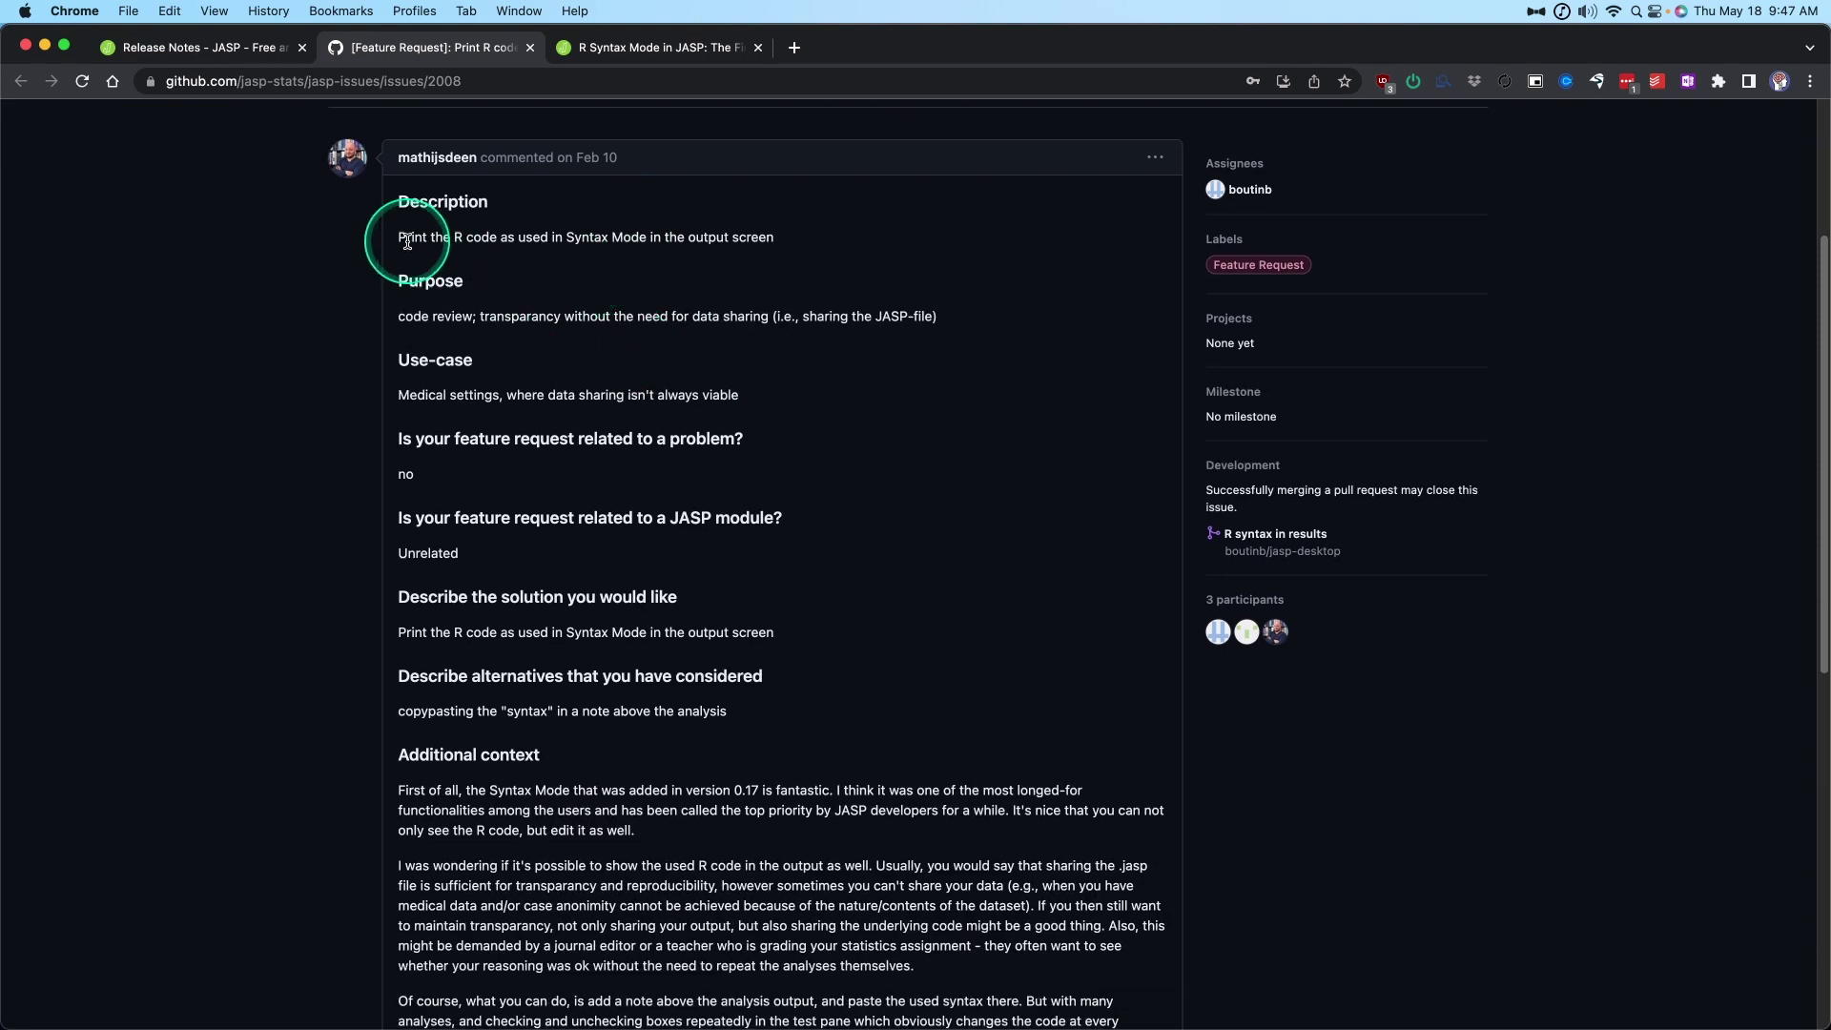
pyautogui.moveTo(411, 237); pyautogui.dragTo(748, 253)
pyautogui.scroll(-5, 850, 449)
pyautogui.scroll(5, 856, 454)
pyautogui.scroll(2, 852, 449)
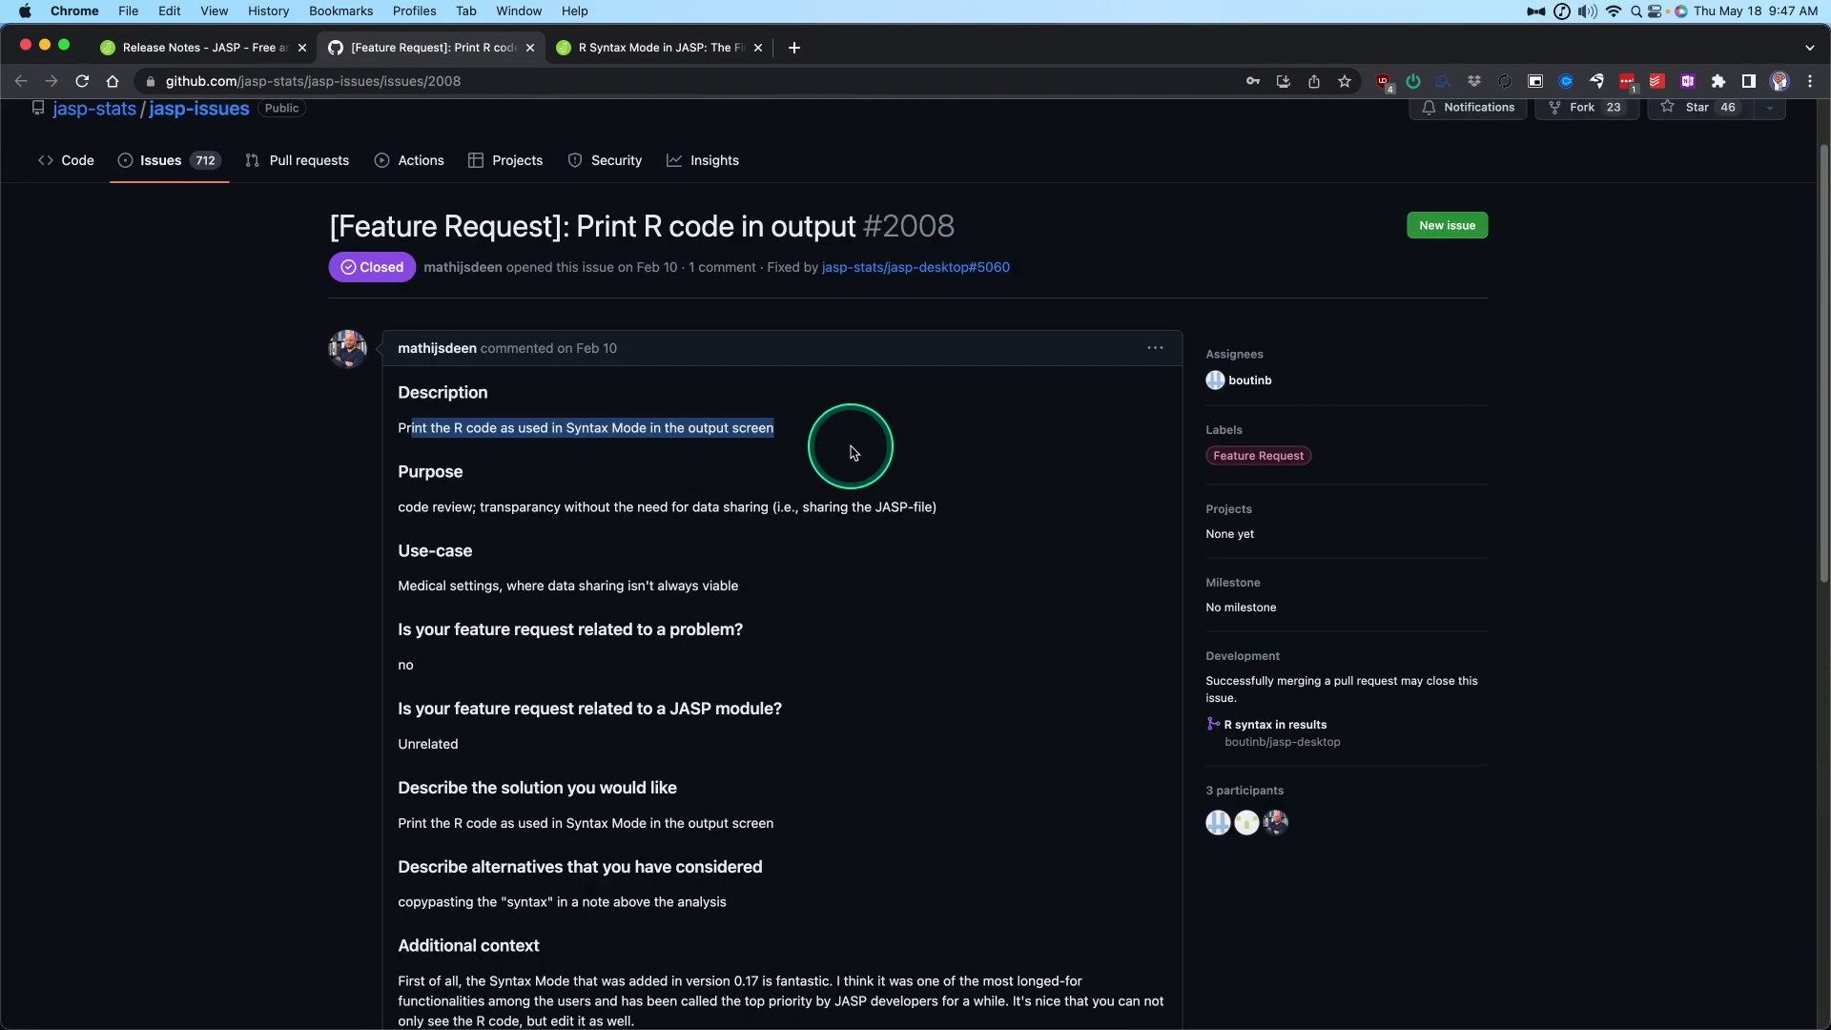
pyautogui.scroll(-15, 852, 639)
pyautogui.scroll(15, 854, 638)
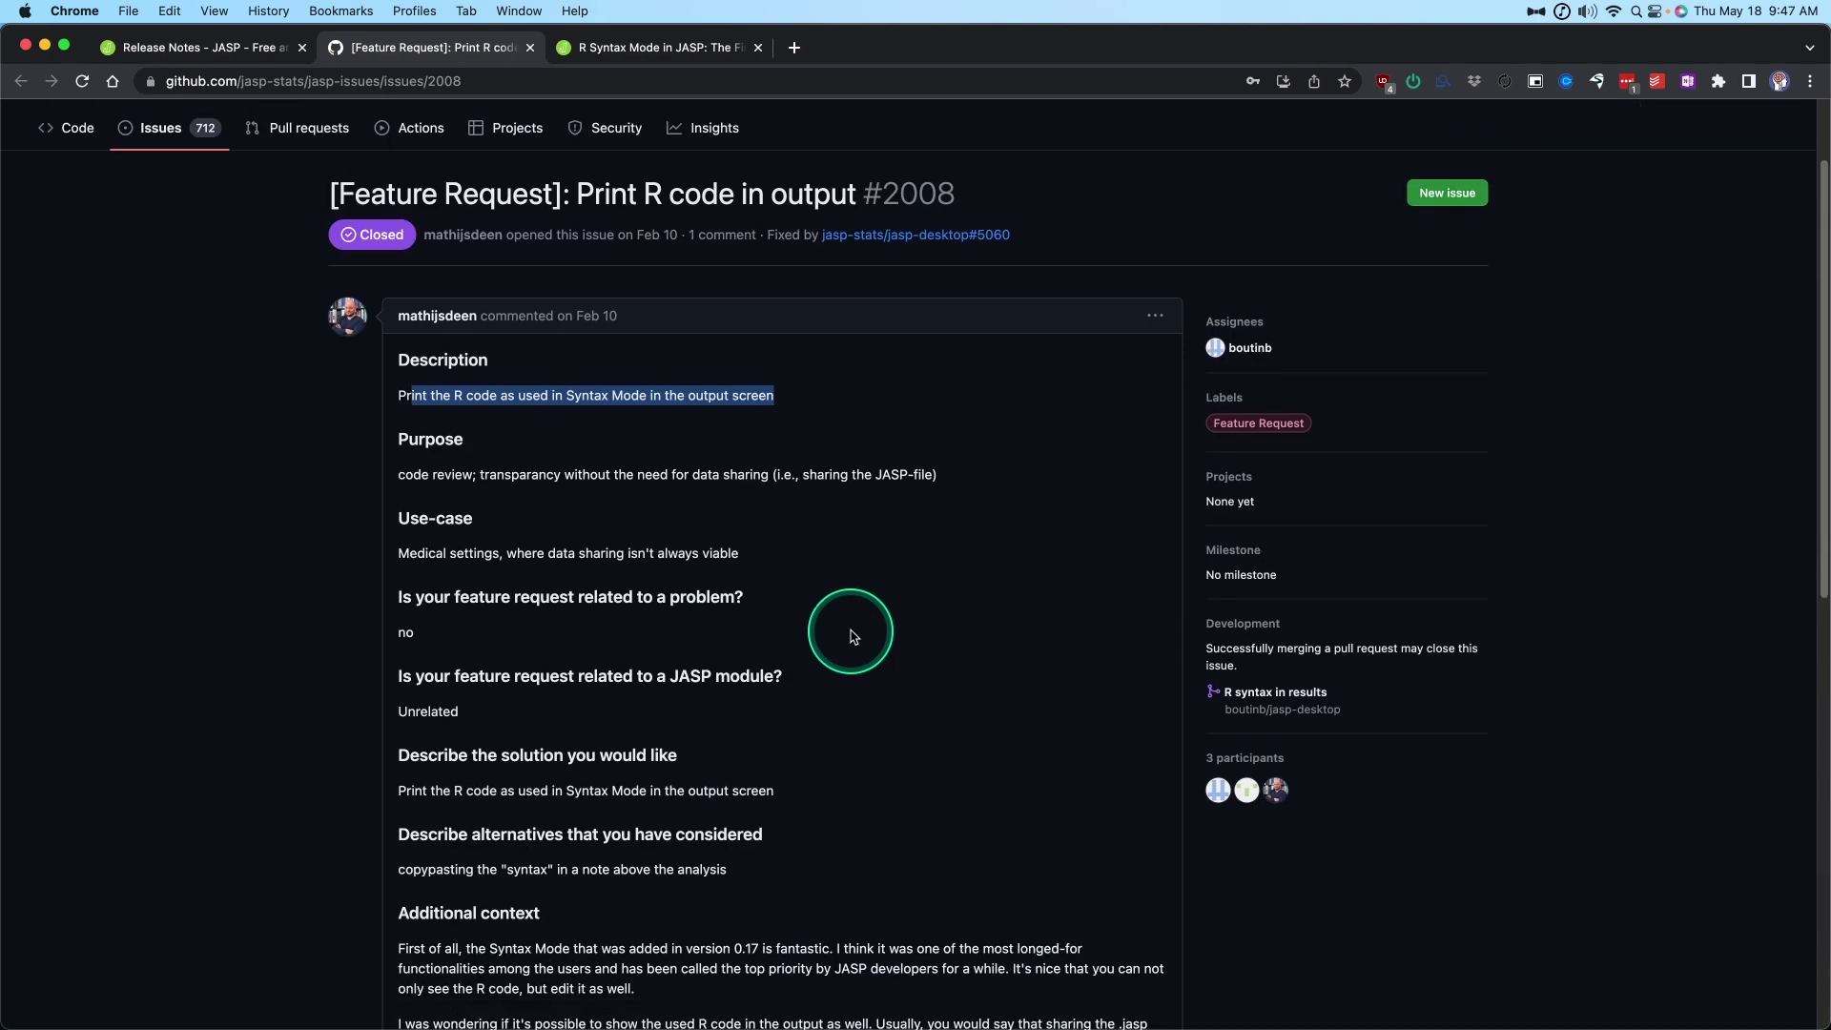
pyautogui.scroll(-15, 852, 636)
pyautogui.scroll(-3, 878, 758)
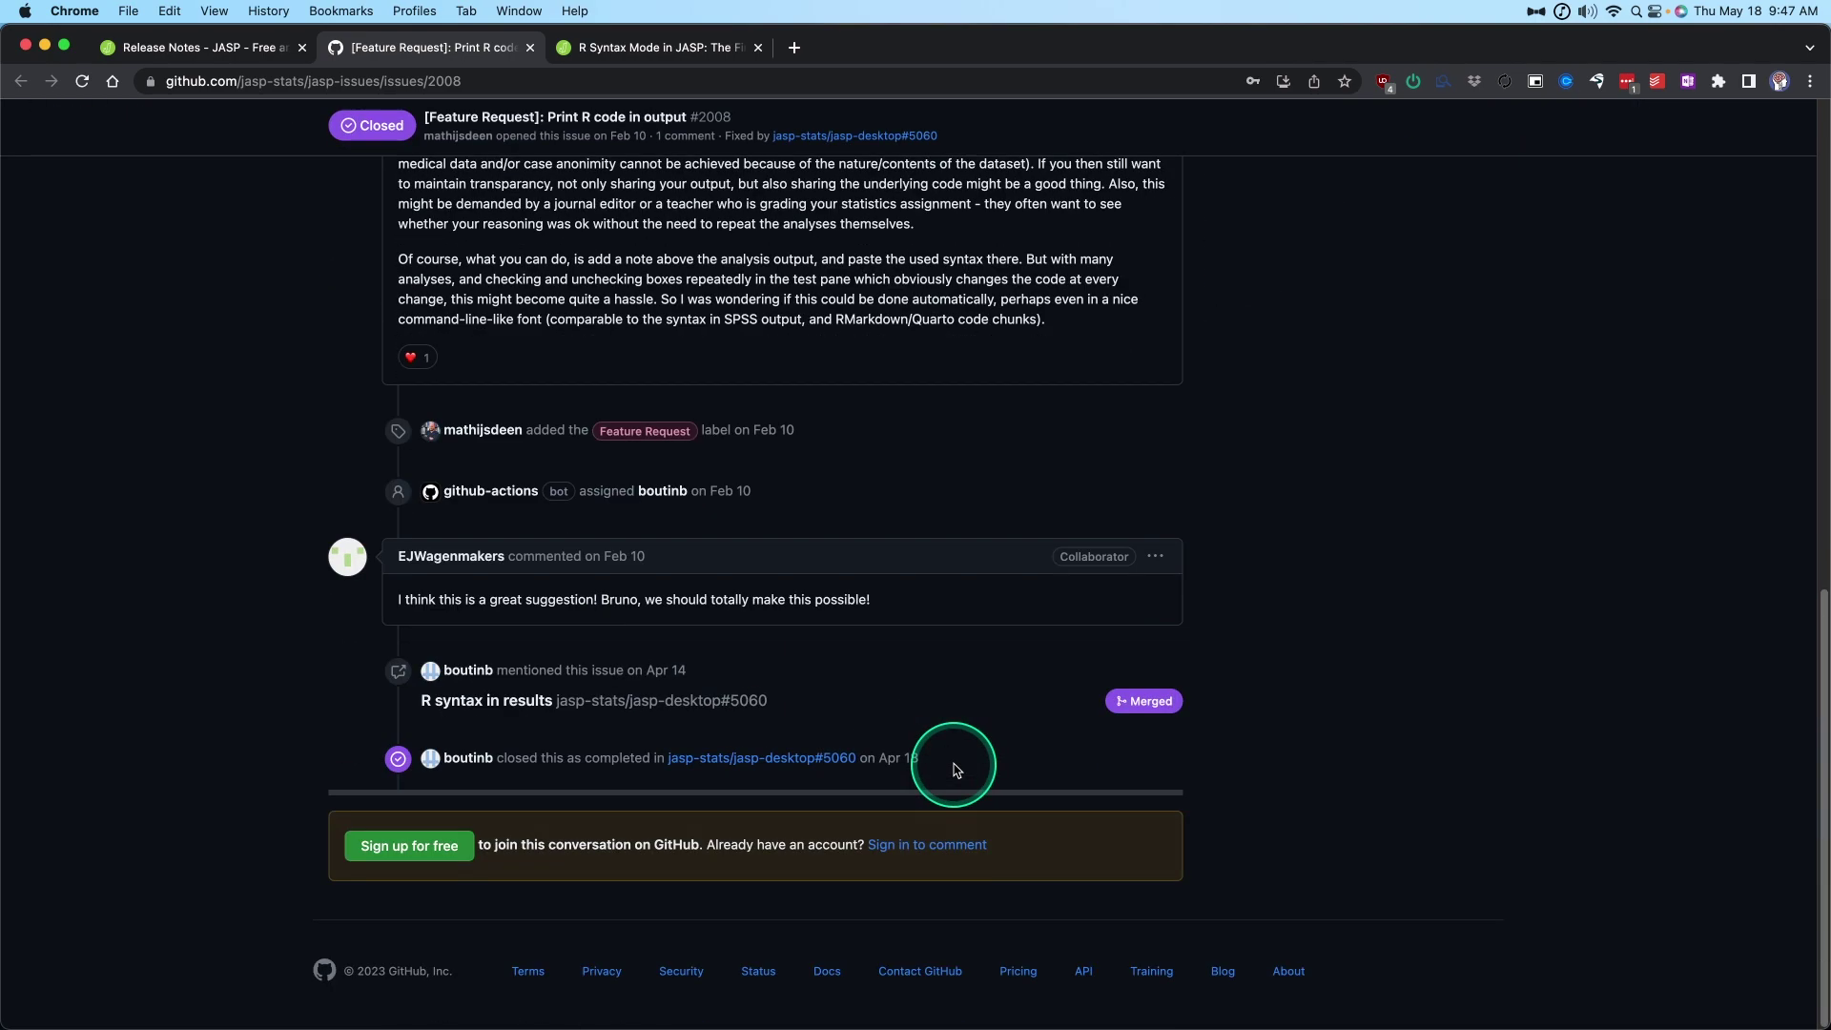
pyautogui.scroll(15, 1097, 668)
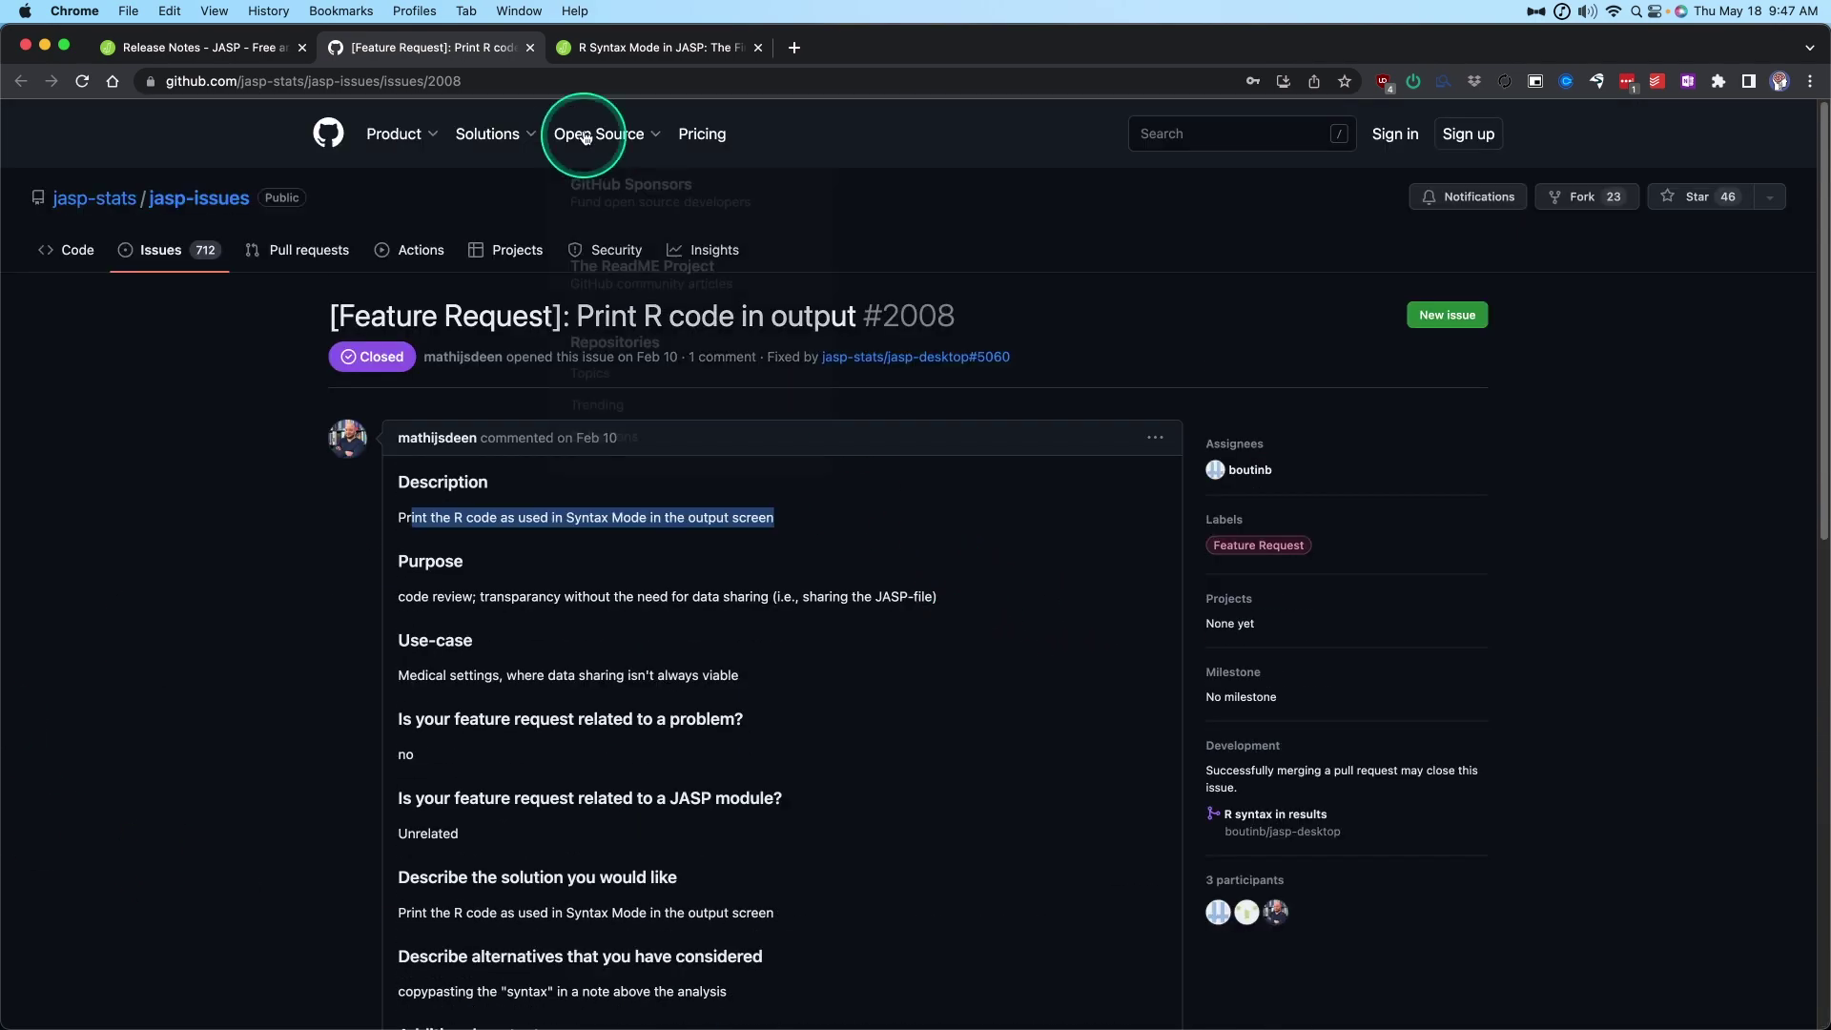
# In JASP, choose Show R Syntax from the Results menu to print the Freshness R code
pyautogui.click(611, 47)
pyautogui.click(263, 48)
pyautogui.press('super+Tab')
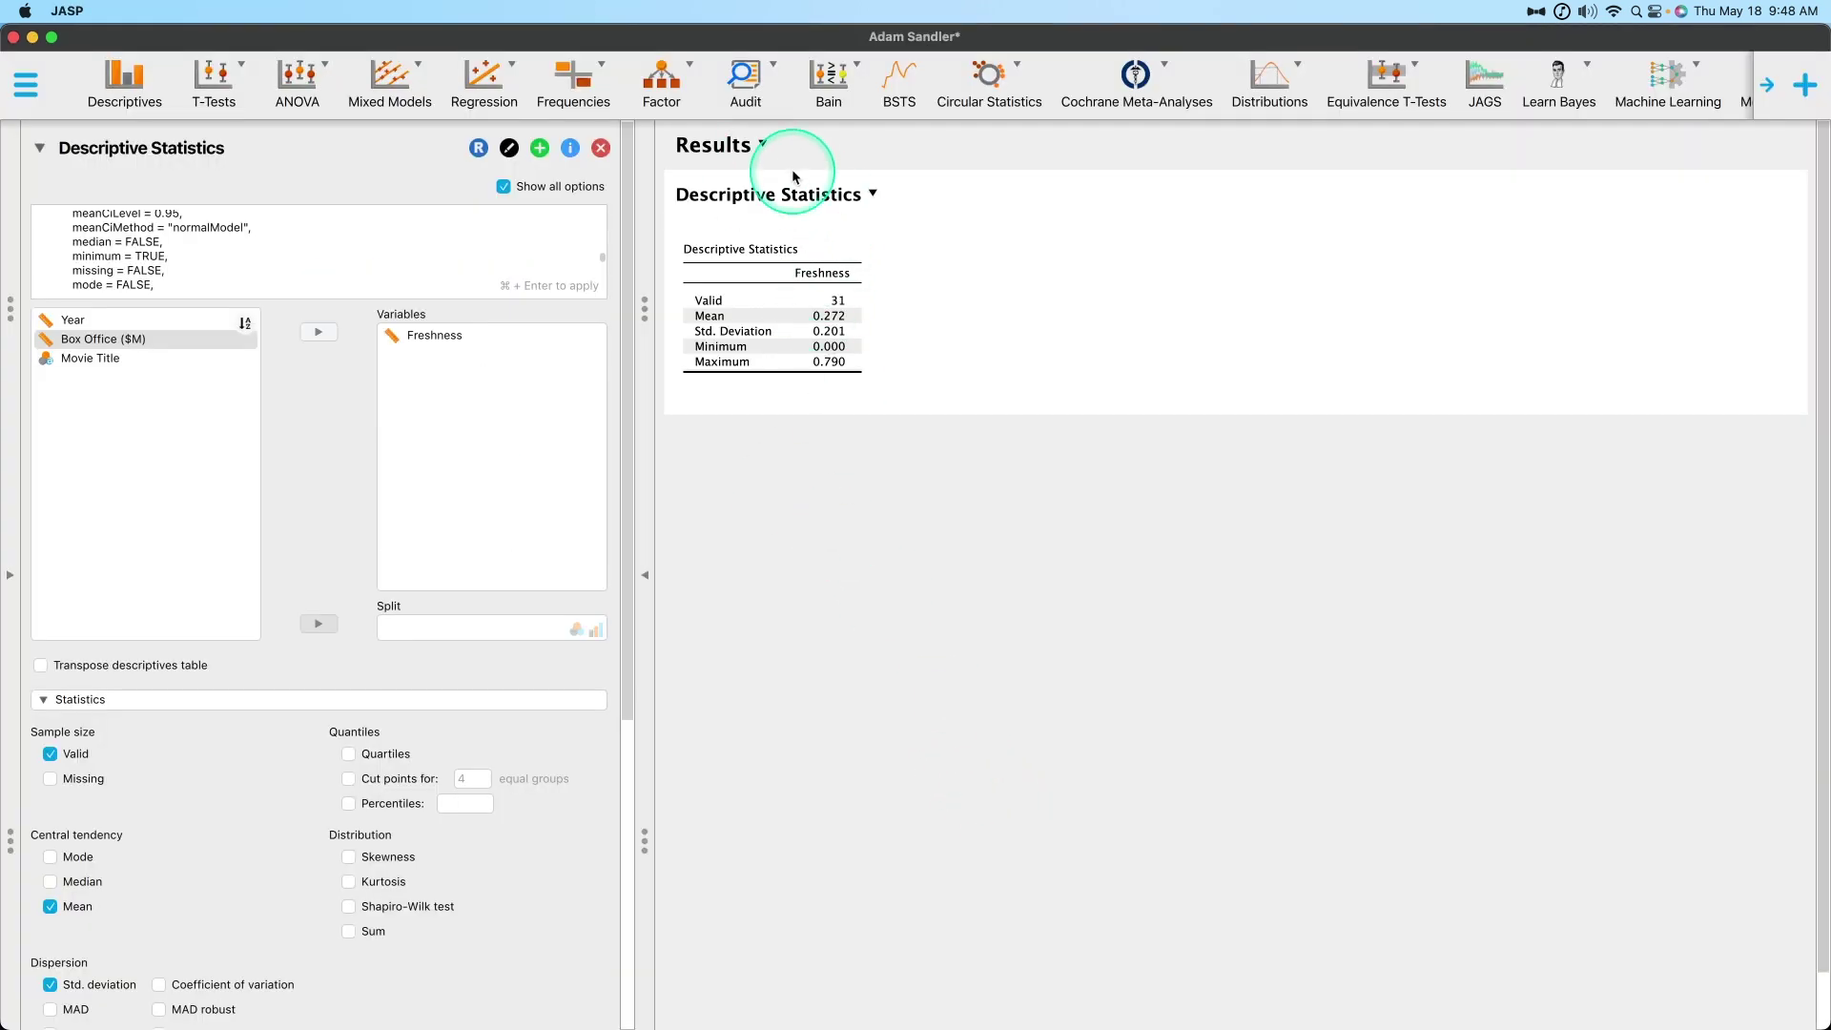
pyautogui.click(766, 146)
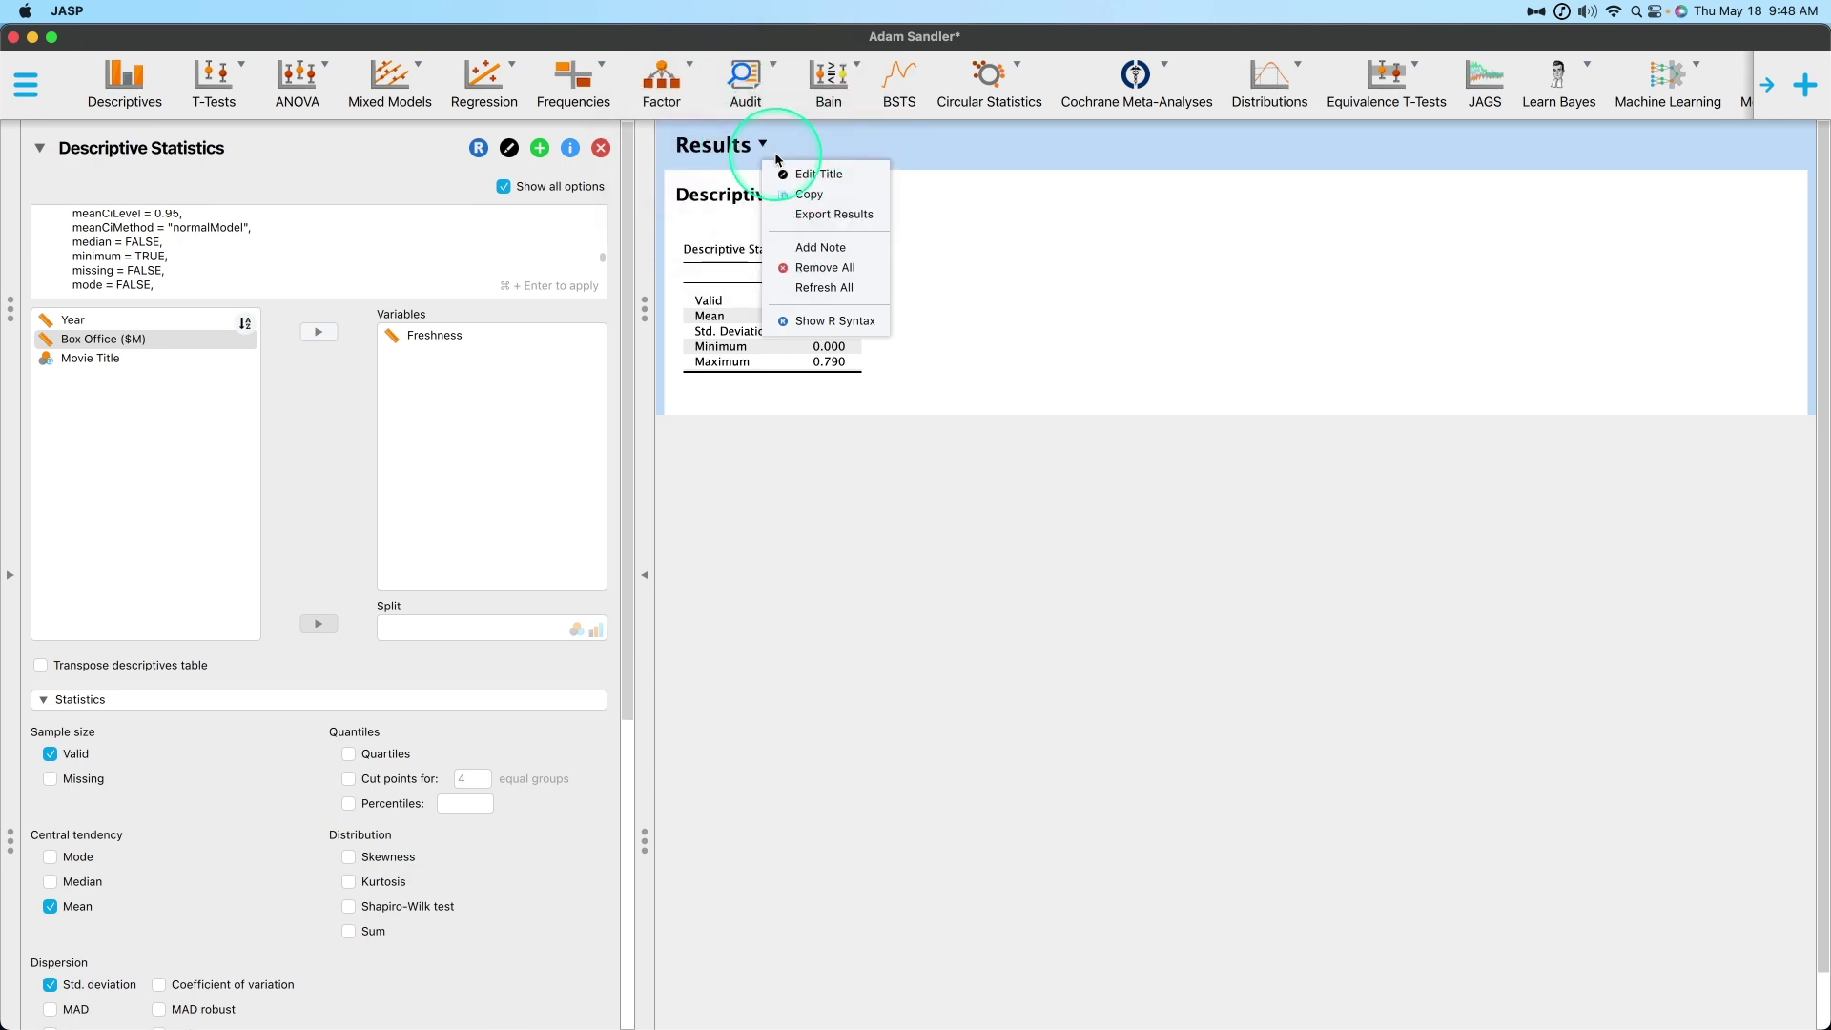
pyautogui.click(854, 324)
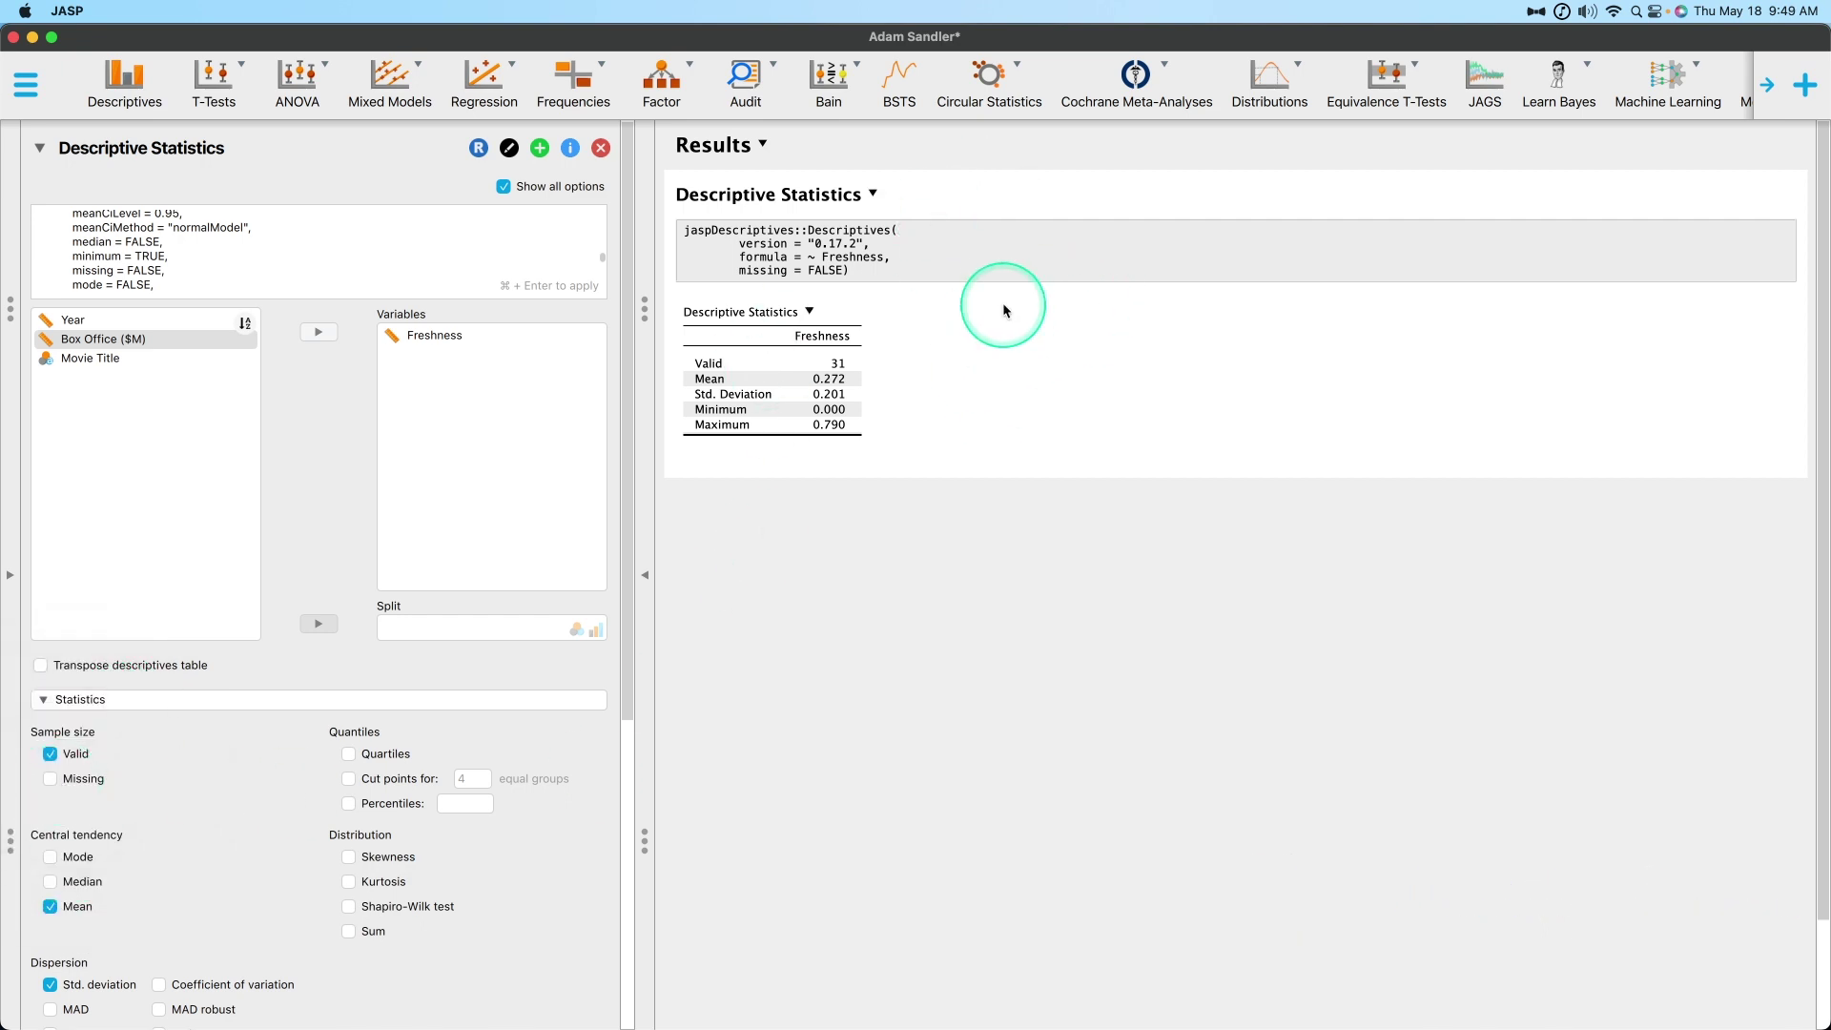
# Browse the JASP Data Library categories, including Books, from the file menu
pyautogui.hscroll(5, 1588, 77)
pyautogui.click(1714, 82)
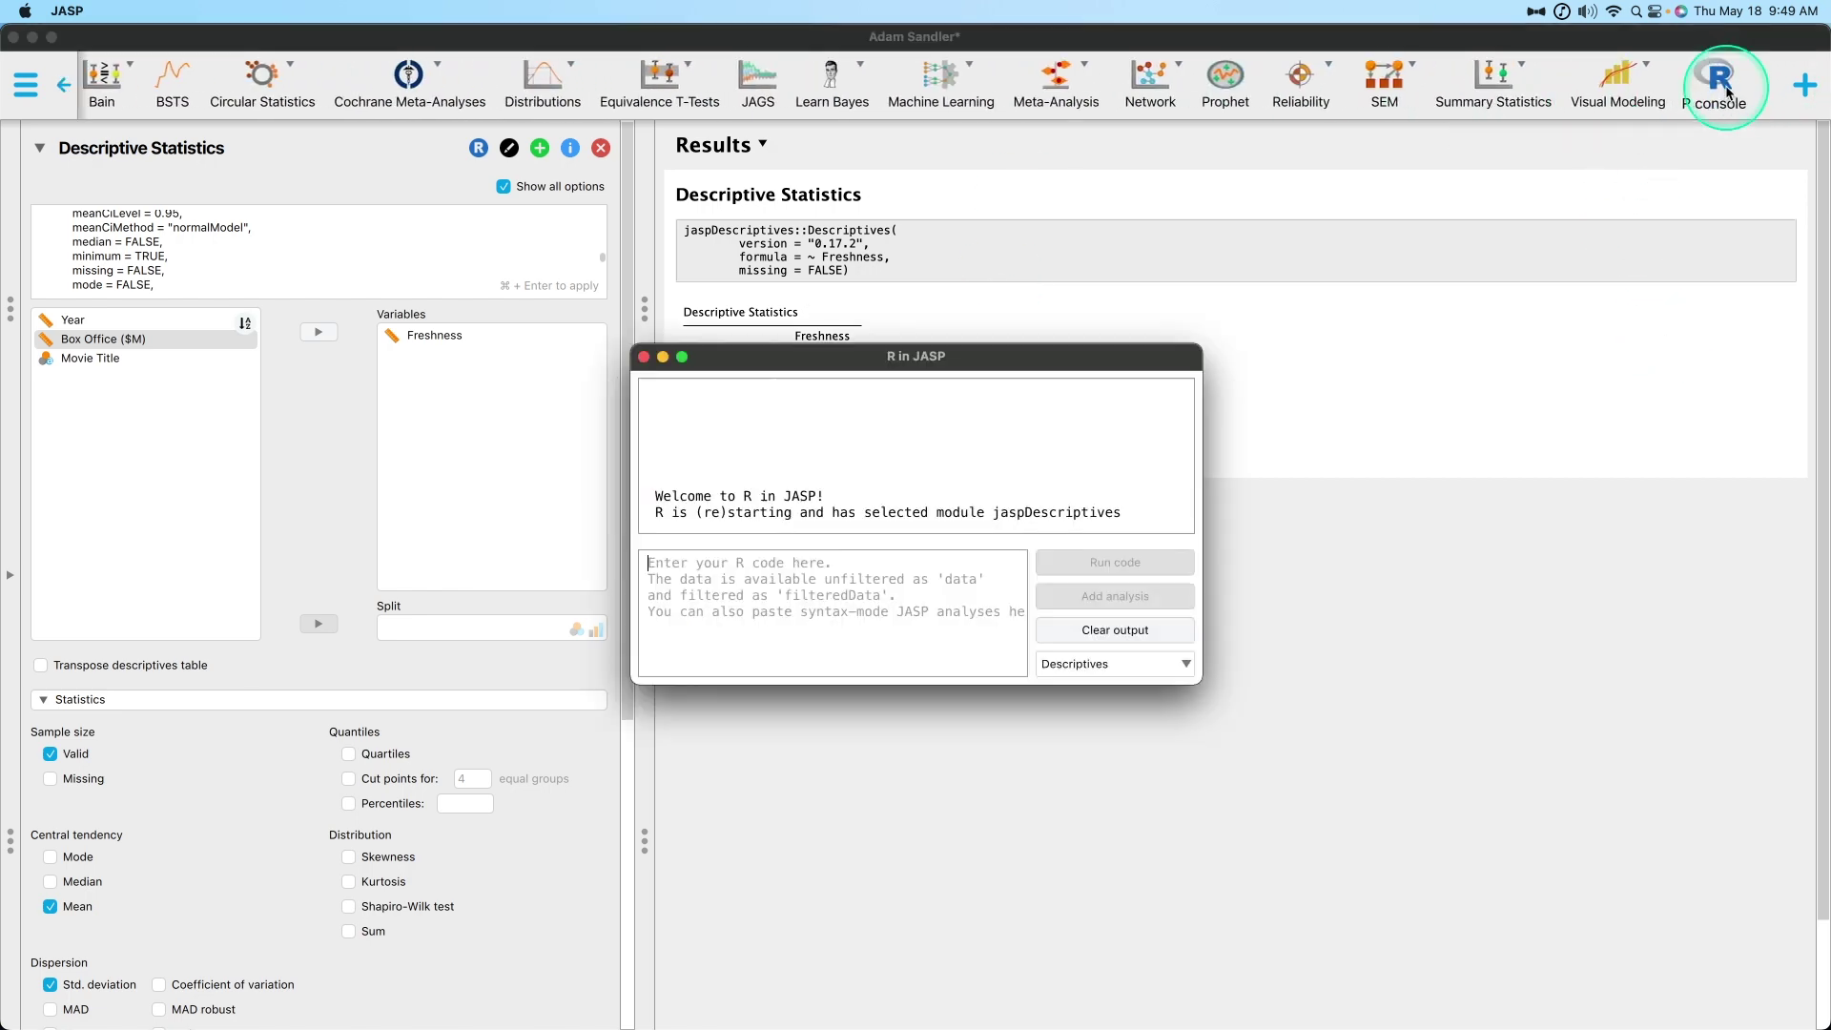
pyautogui.click(25, 85)
pyautogui.click(226, 218)
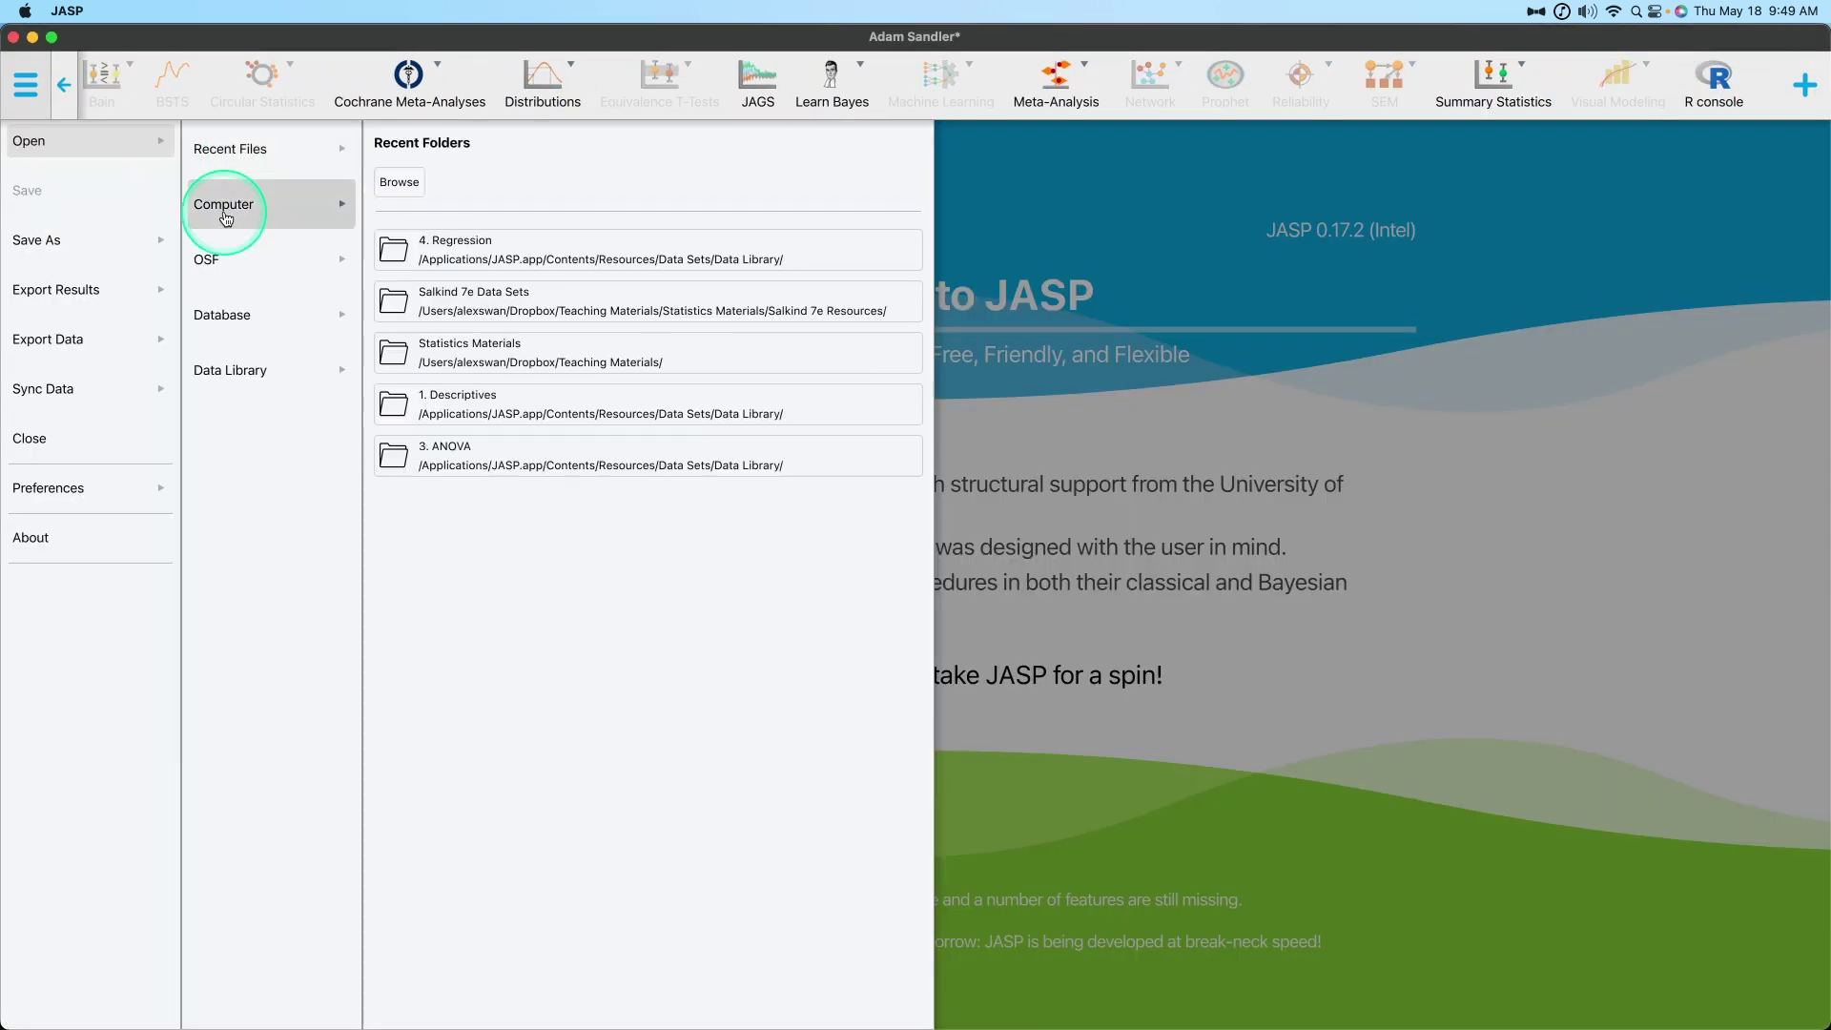
pyautogui.click(258, 368)
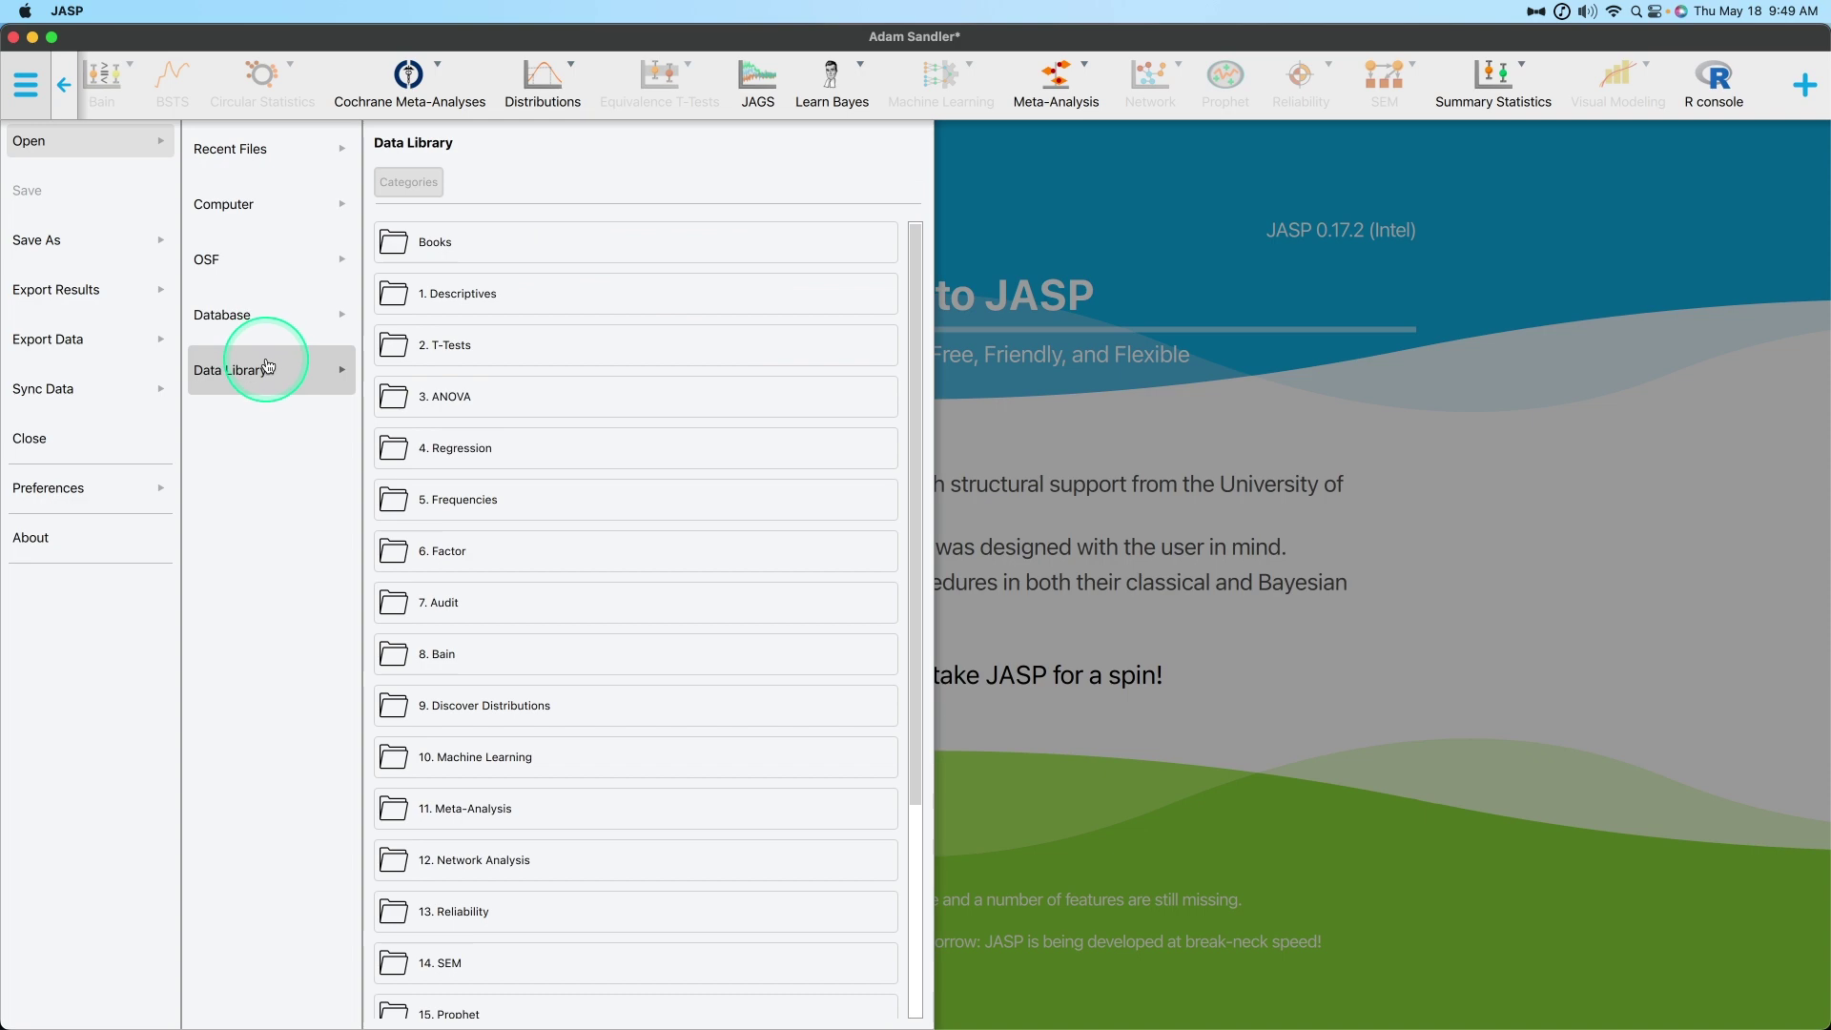
pyautogui.click(539, 237)
pyautogui.click(420, 183)
pyautogui.click(411, 242)
pyautogui.click(406, 181)
# Open the Bugs data set from the Data Library and maximize its window
pyautogui.scroll(-1, 519, 639)
pyautogui.click(503, 401)
pyautogui.click(689, 738)
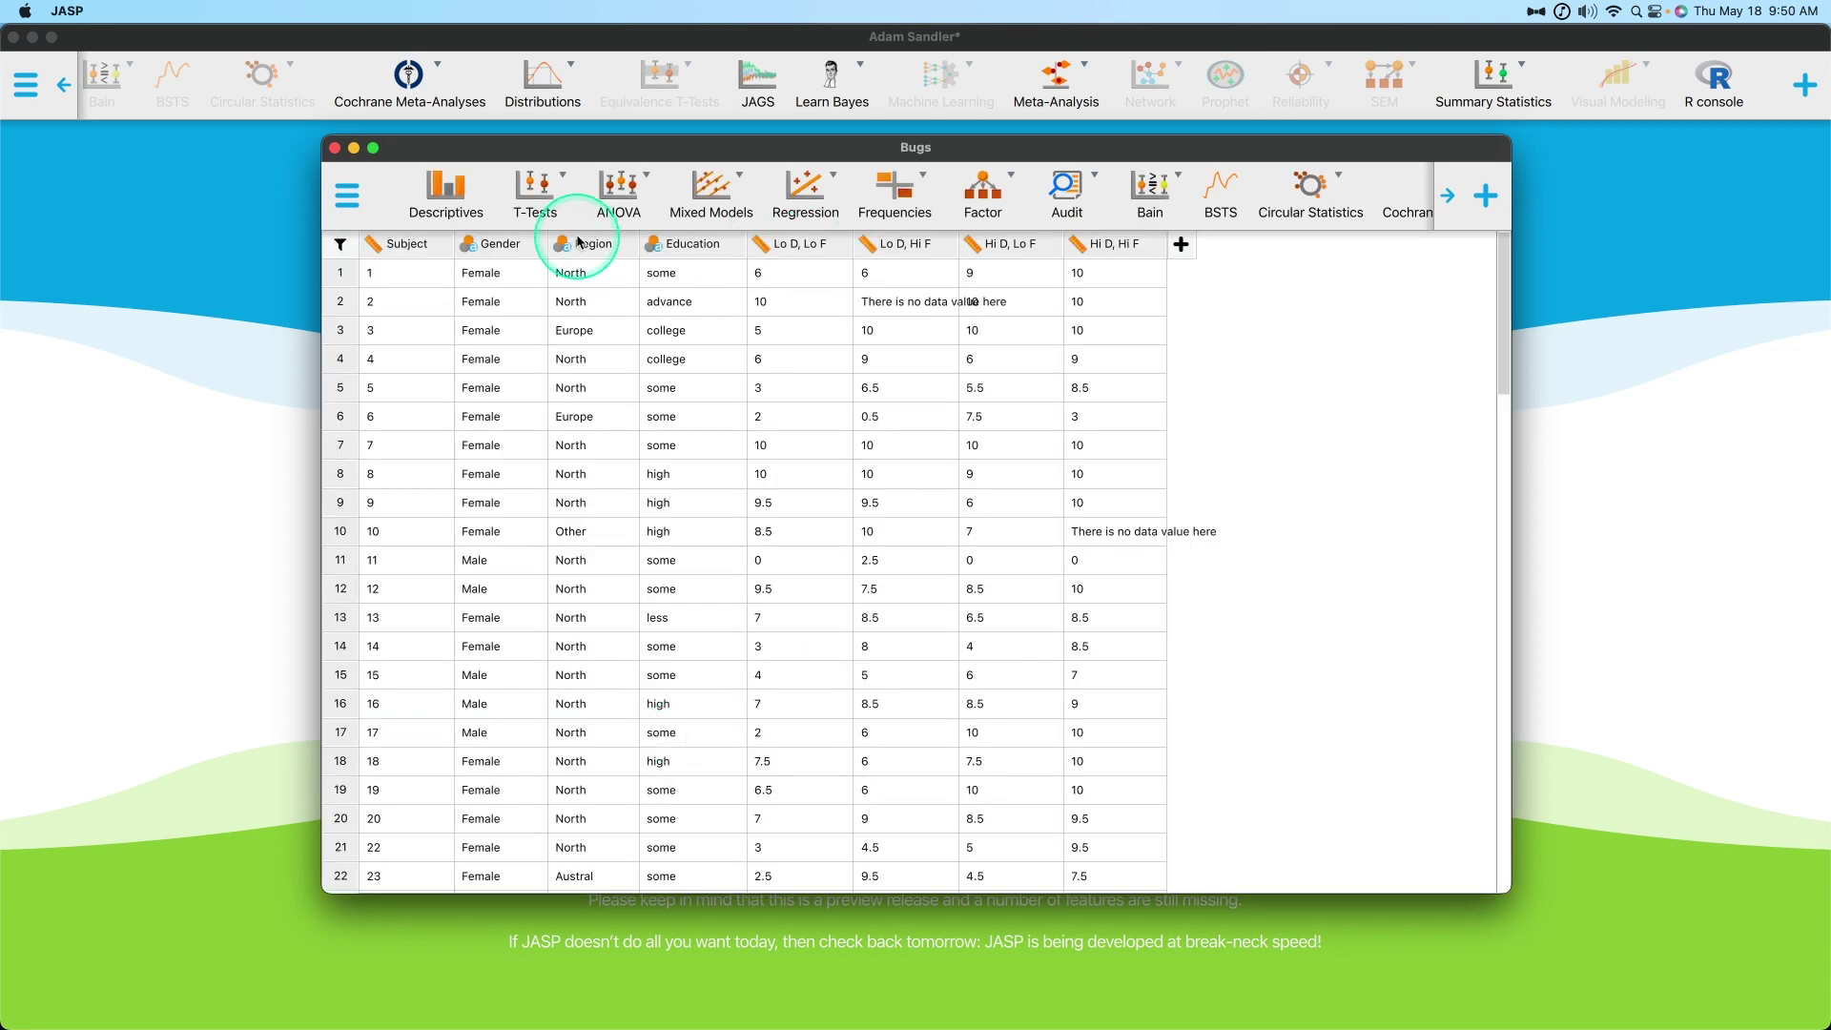
pyautogui.keyDown('alt'); pyautogui.click(373, 147); pyautogui.keyUp('alt')
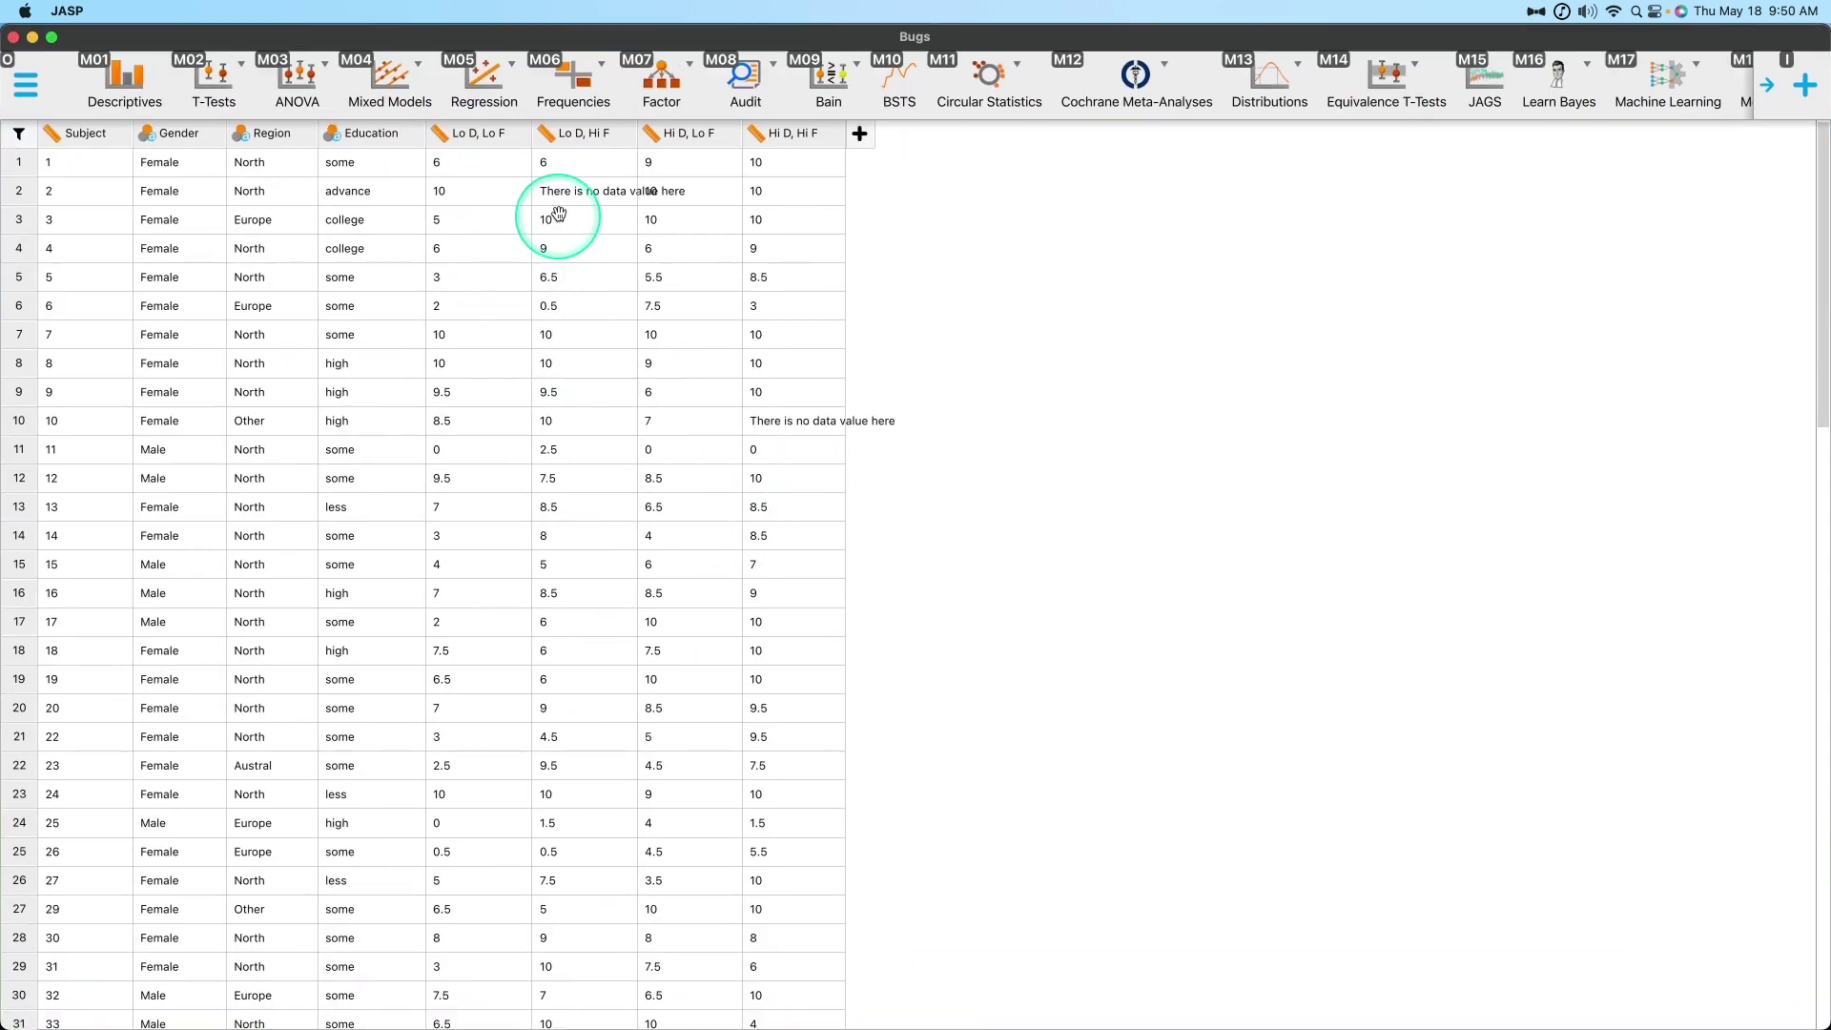
pyautogui.scroll(-10, 846, 430)
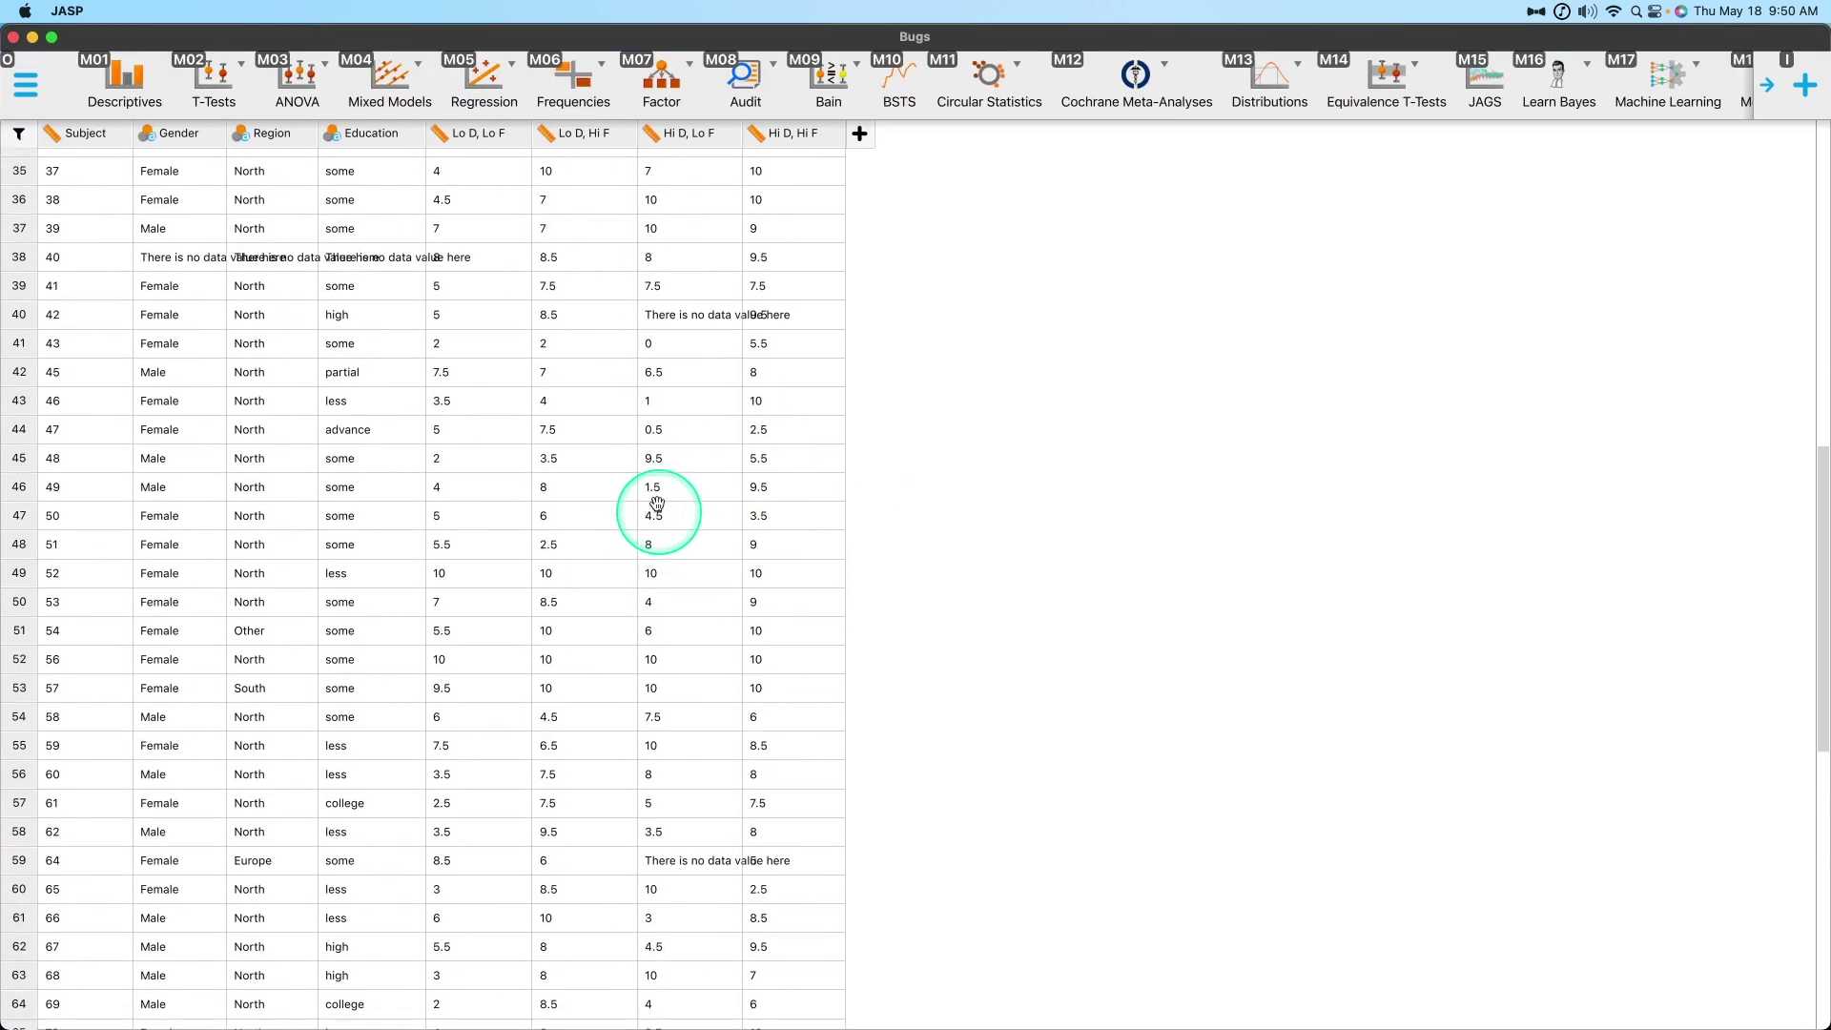
pyautogui.scroll(10, 776, 368)
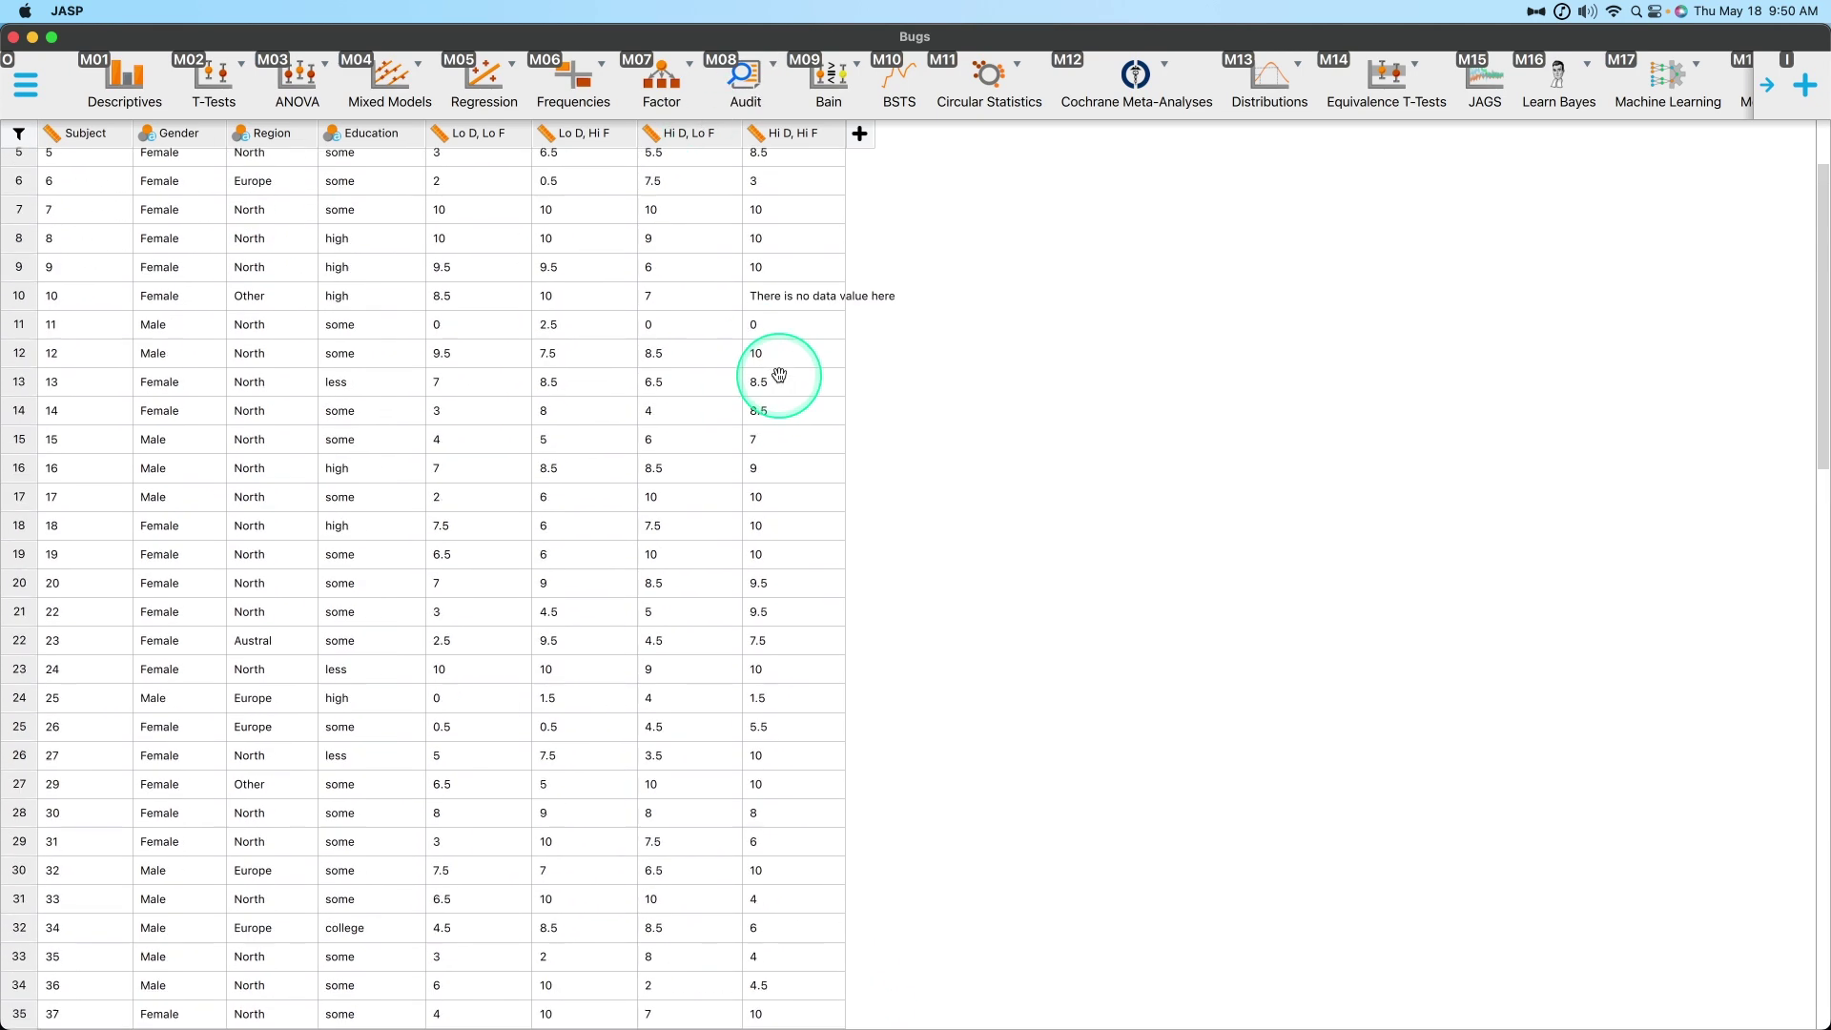
pyautogui.hscroll(5, 1500, 61)
# Open the R console and load the ANOVA module in it
pyautogui.click(1712, 80)
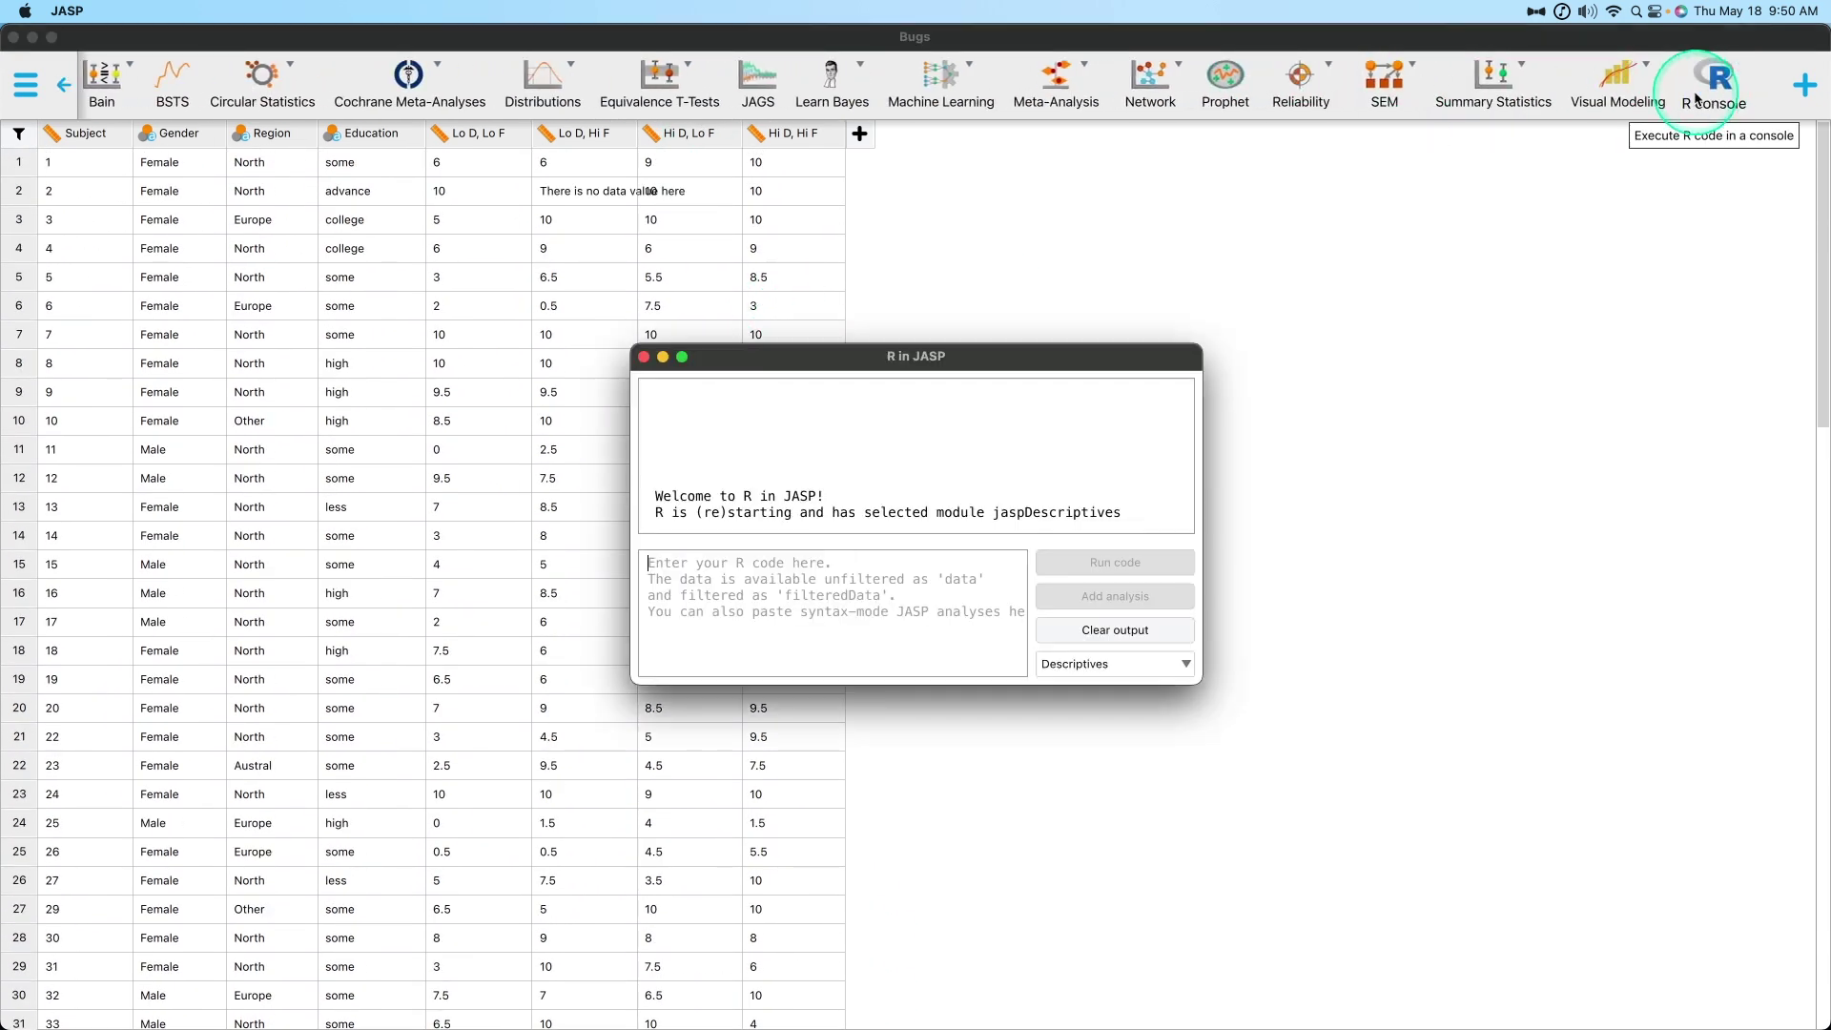
pyautogui.click(1115, 664)
pyautogui.click(1083, 406)
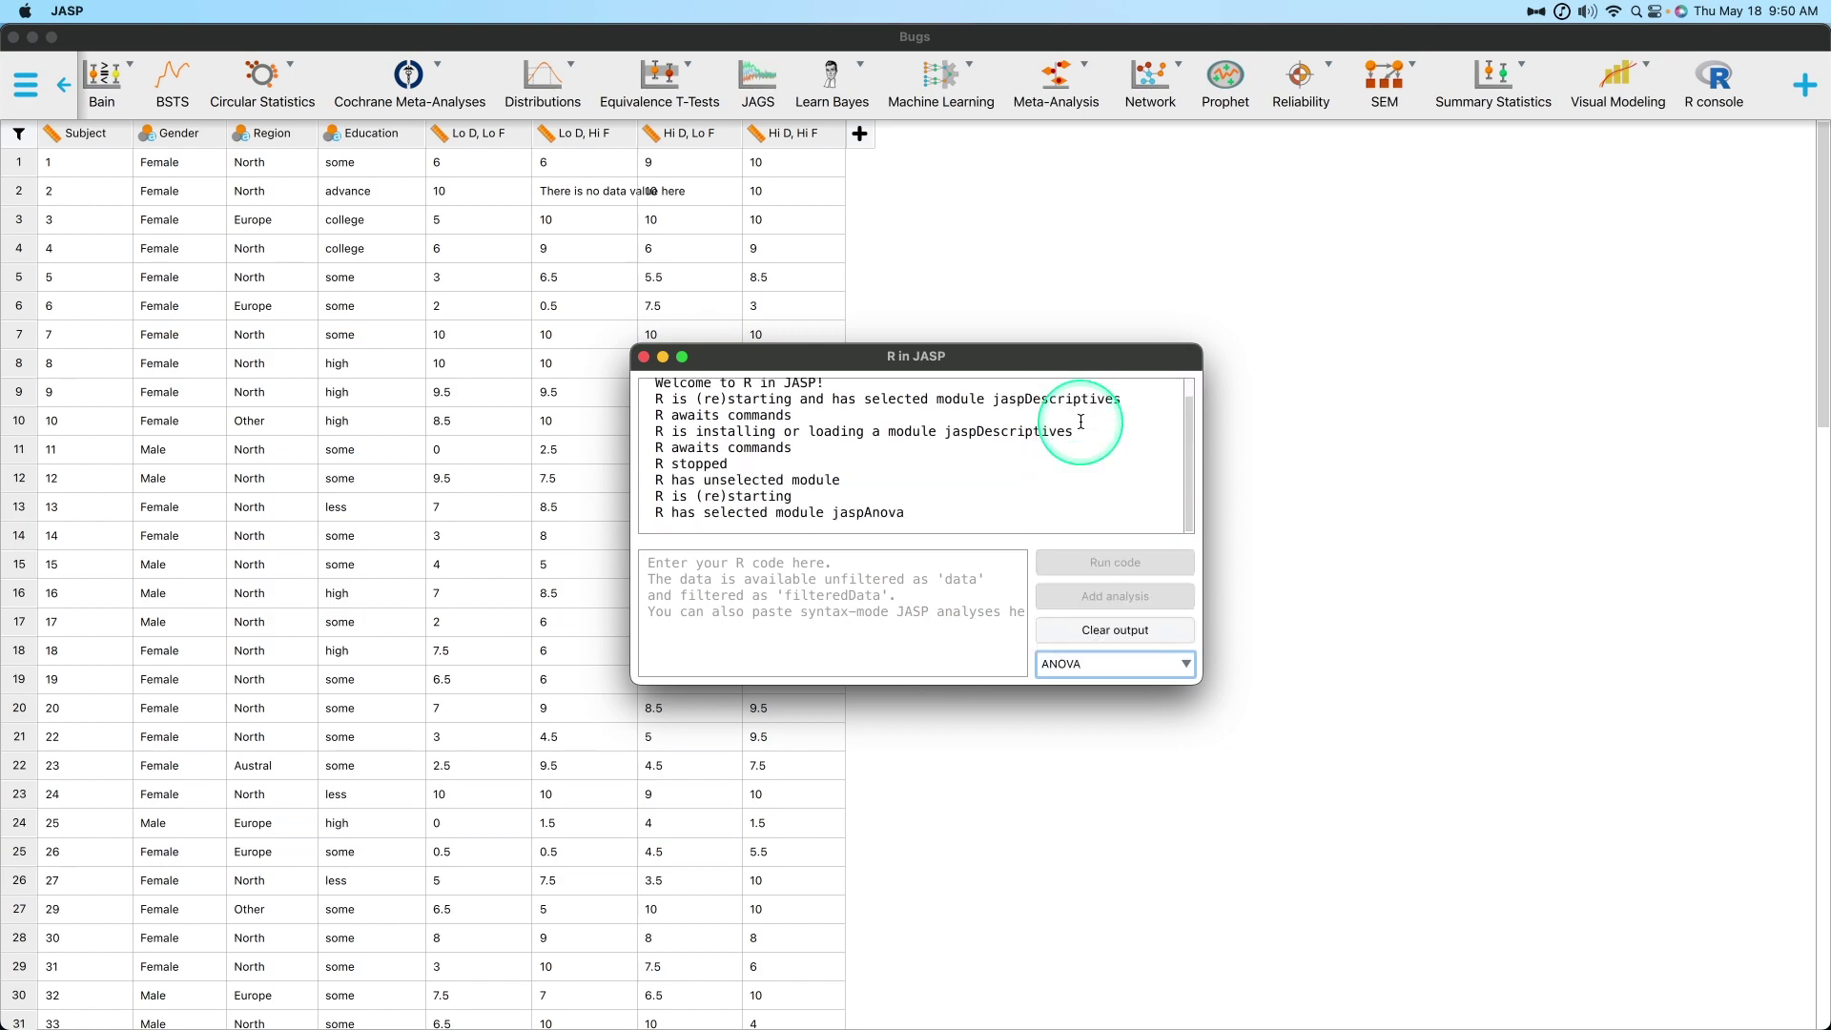
# Copy the article's AnovaRepeatedMeasures code block in Chrome and return to the R console
pyautogui.hotkey('ctrl', 'Up')
pyautogui.click(429, 287)
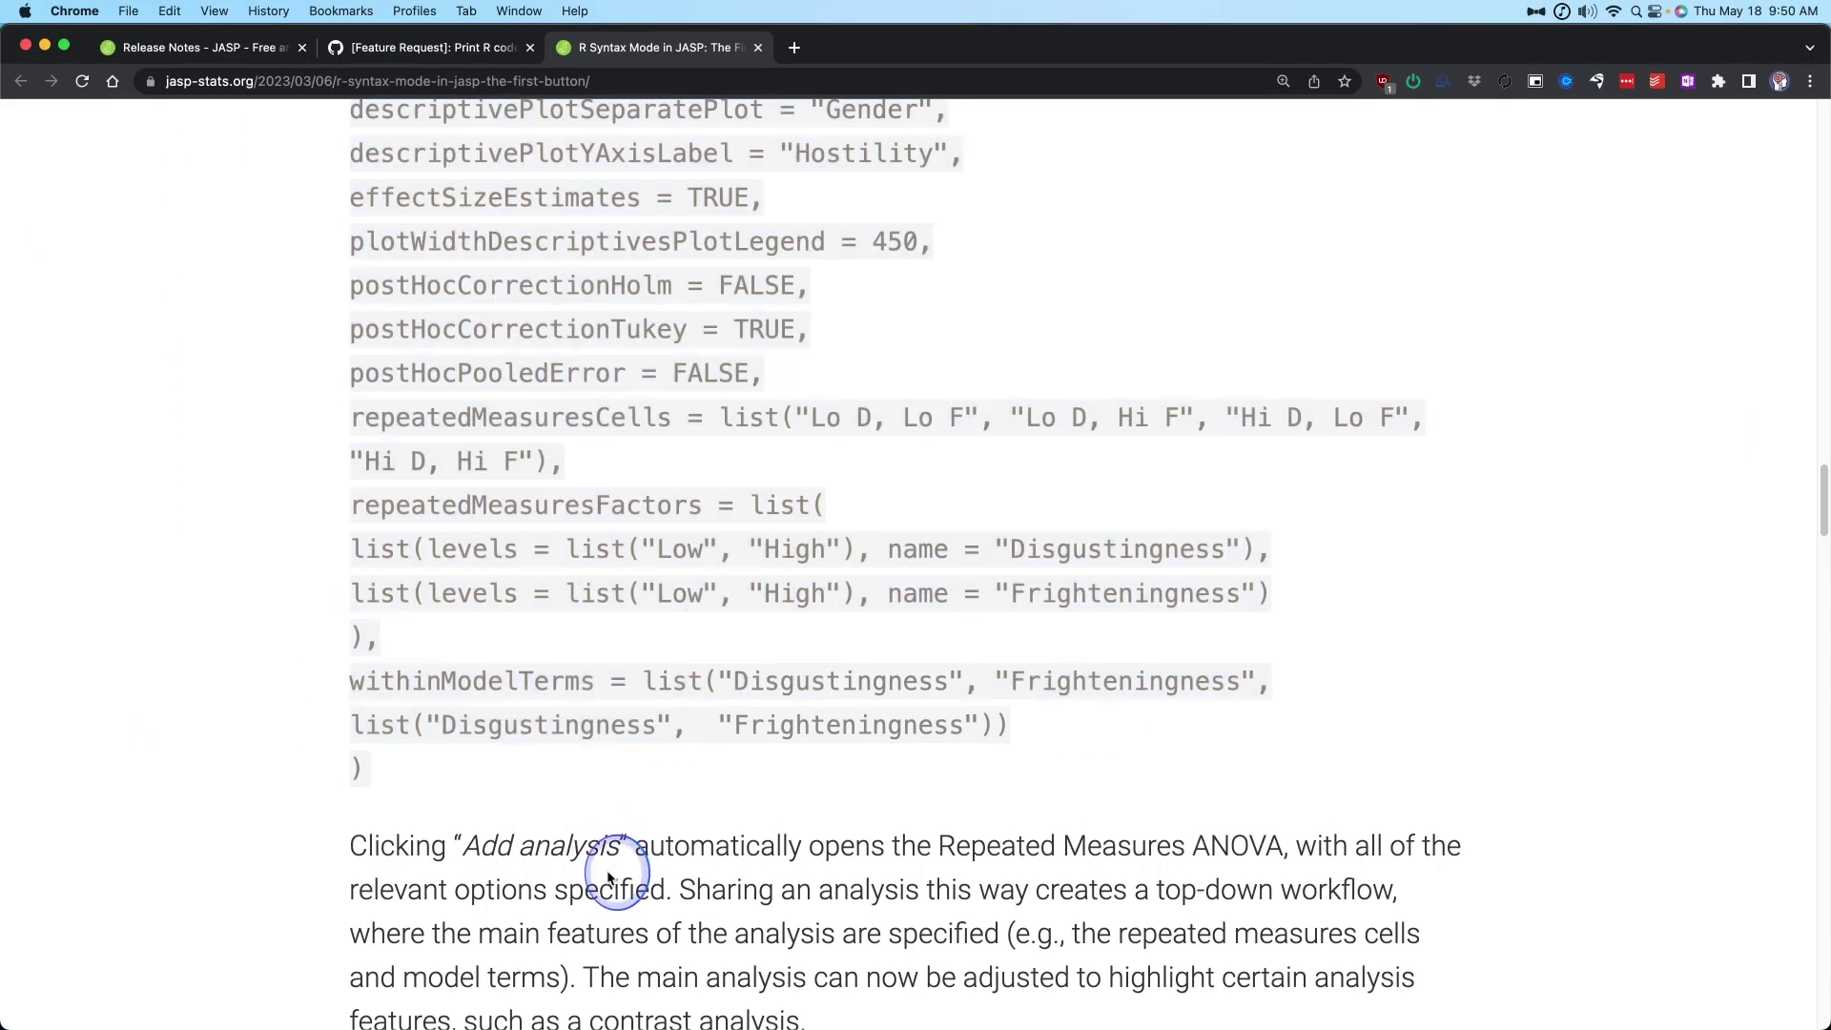
pyautogui.scroll(10, 331, 674)
pyautogui.moveTo(364, 767); pyautogui.dragTo(323, 509)
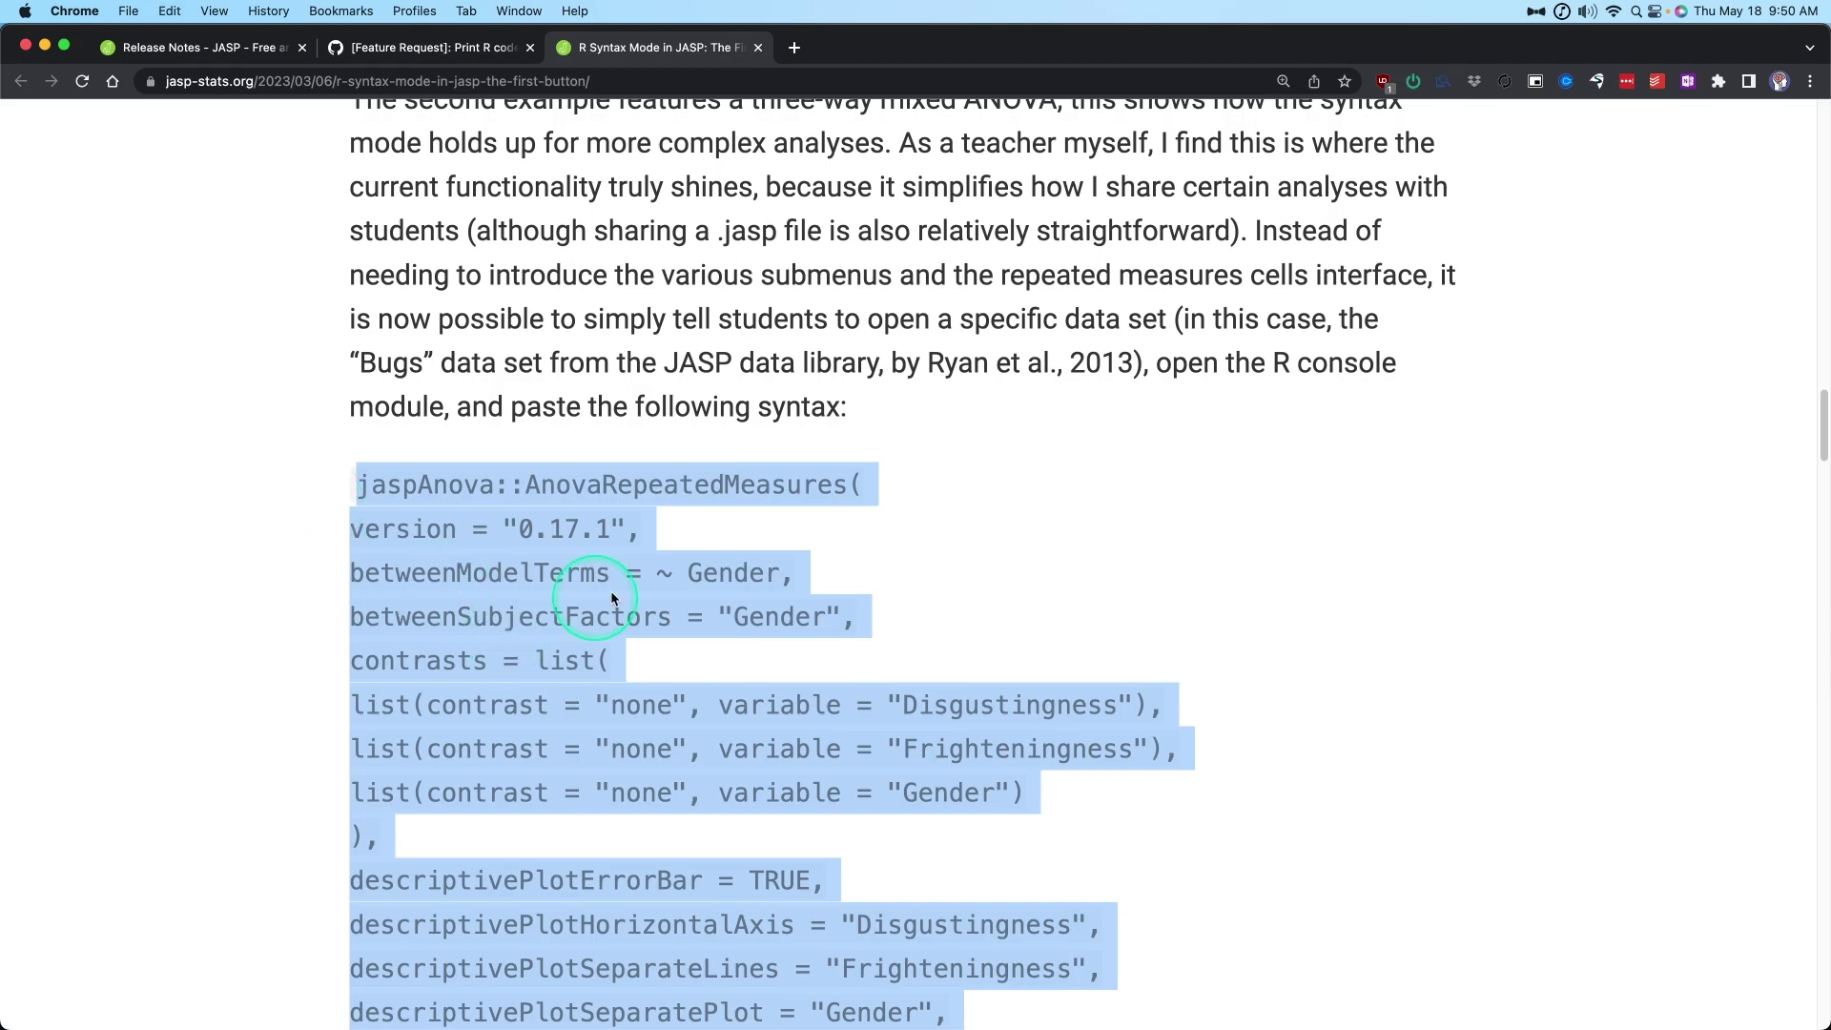
pyautogui.hotkey('ctrl', 'Up')
pyautogui.click(686, 572)
# Paste the AnovaRepeatedMeasures syntax into the console, set version 0.17.2, and add it as an analysis
pyautogui.click(797, 605)
pyautogui.press('super+v')
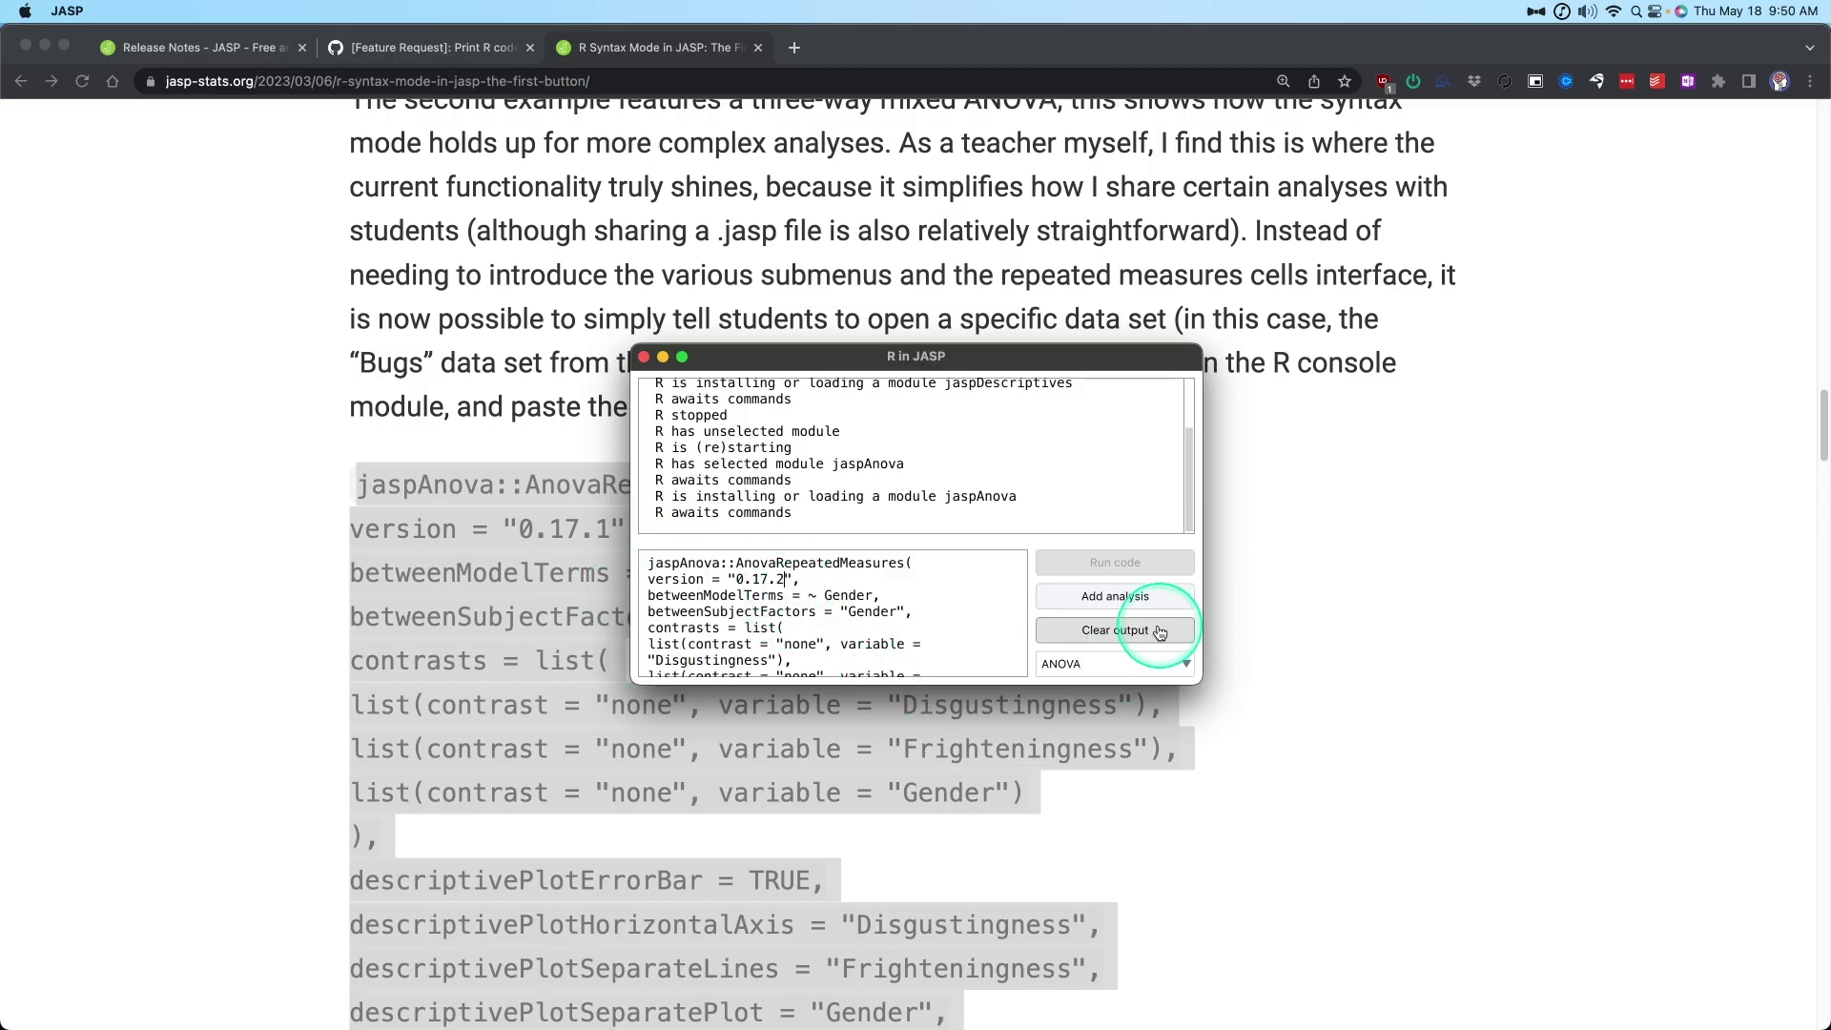
pyautogui.click(942, 658)
pyautogui.scroll(-10, 1526, 586)
pyautogui.click(1078, 597)
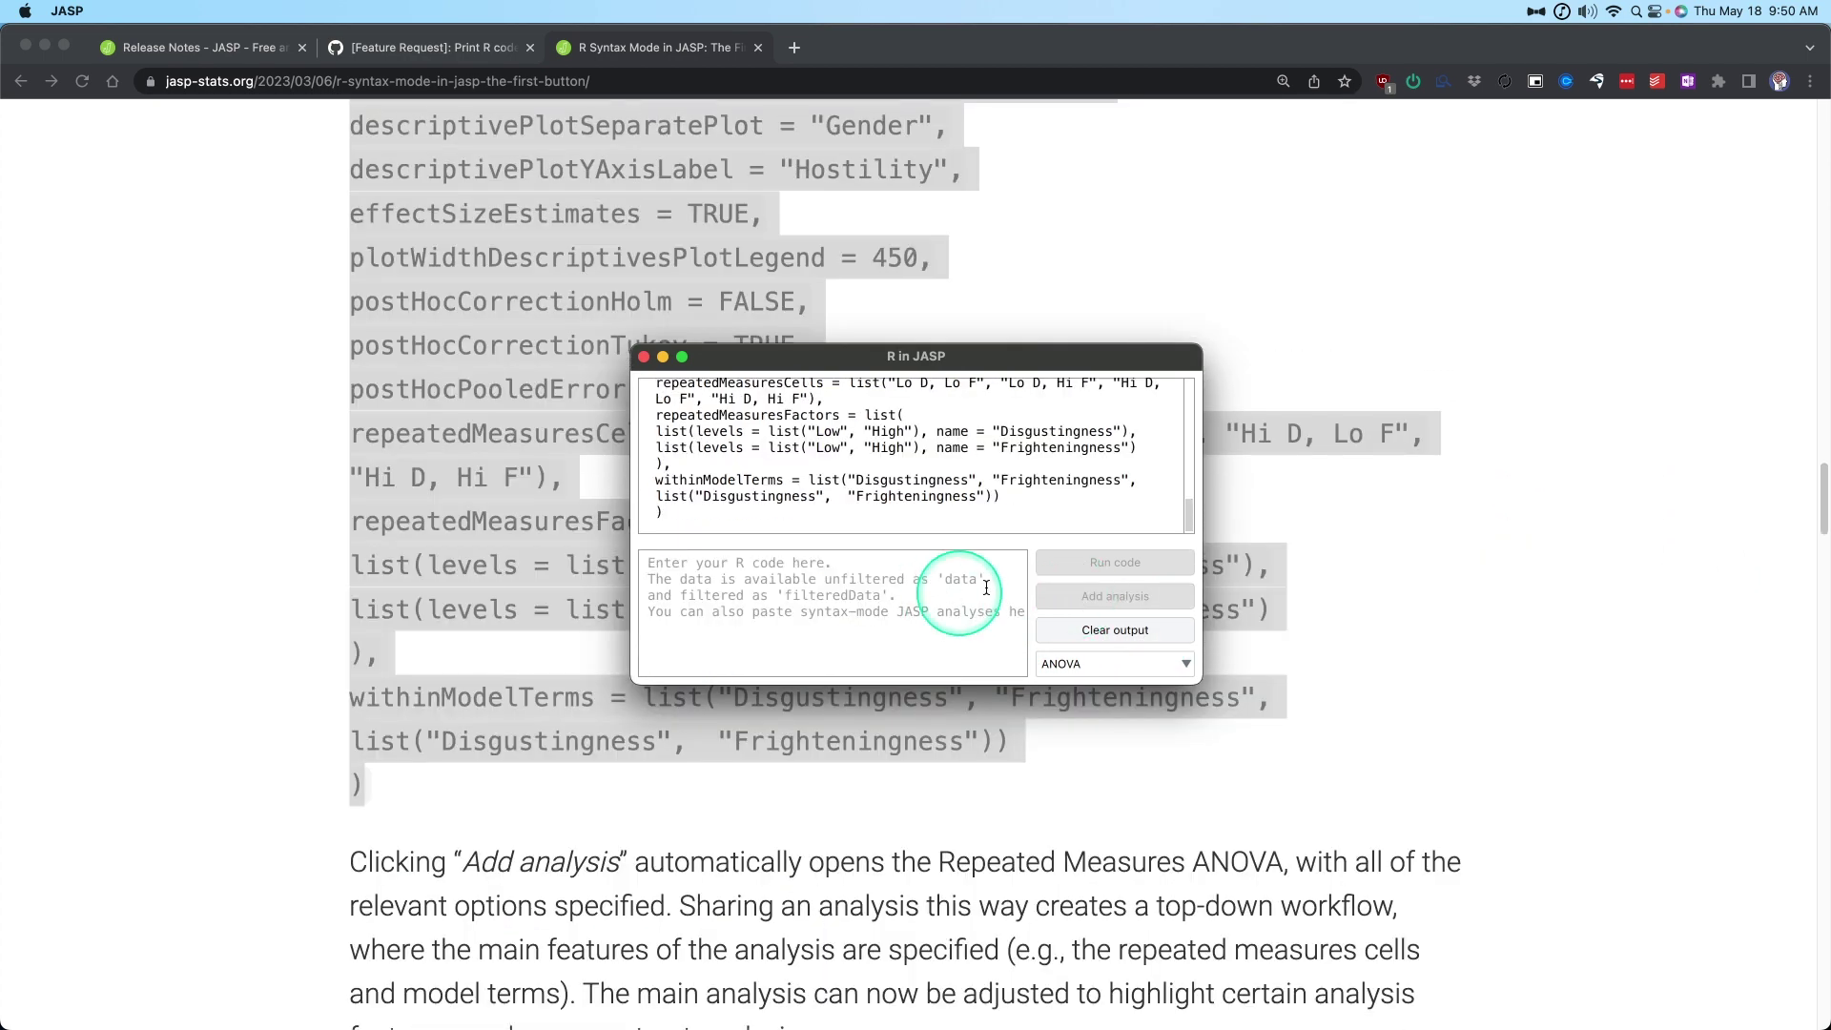
pyautogui.hotkey('ctrl', 'Up')
pyautogui.click(716, 637)
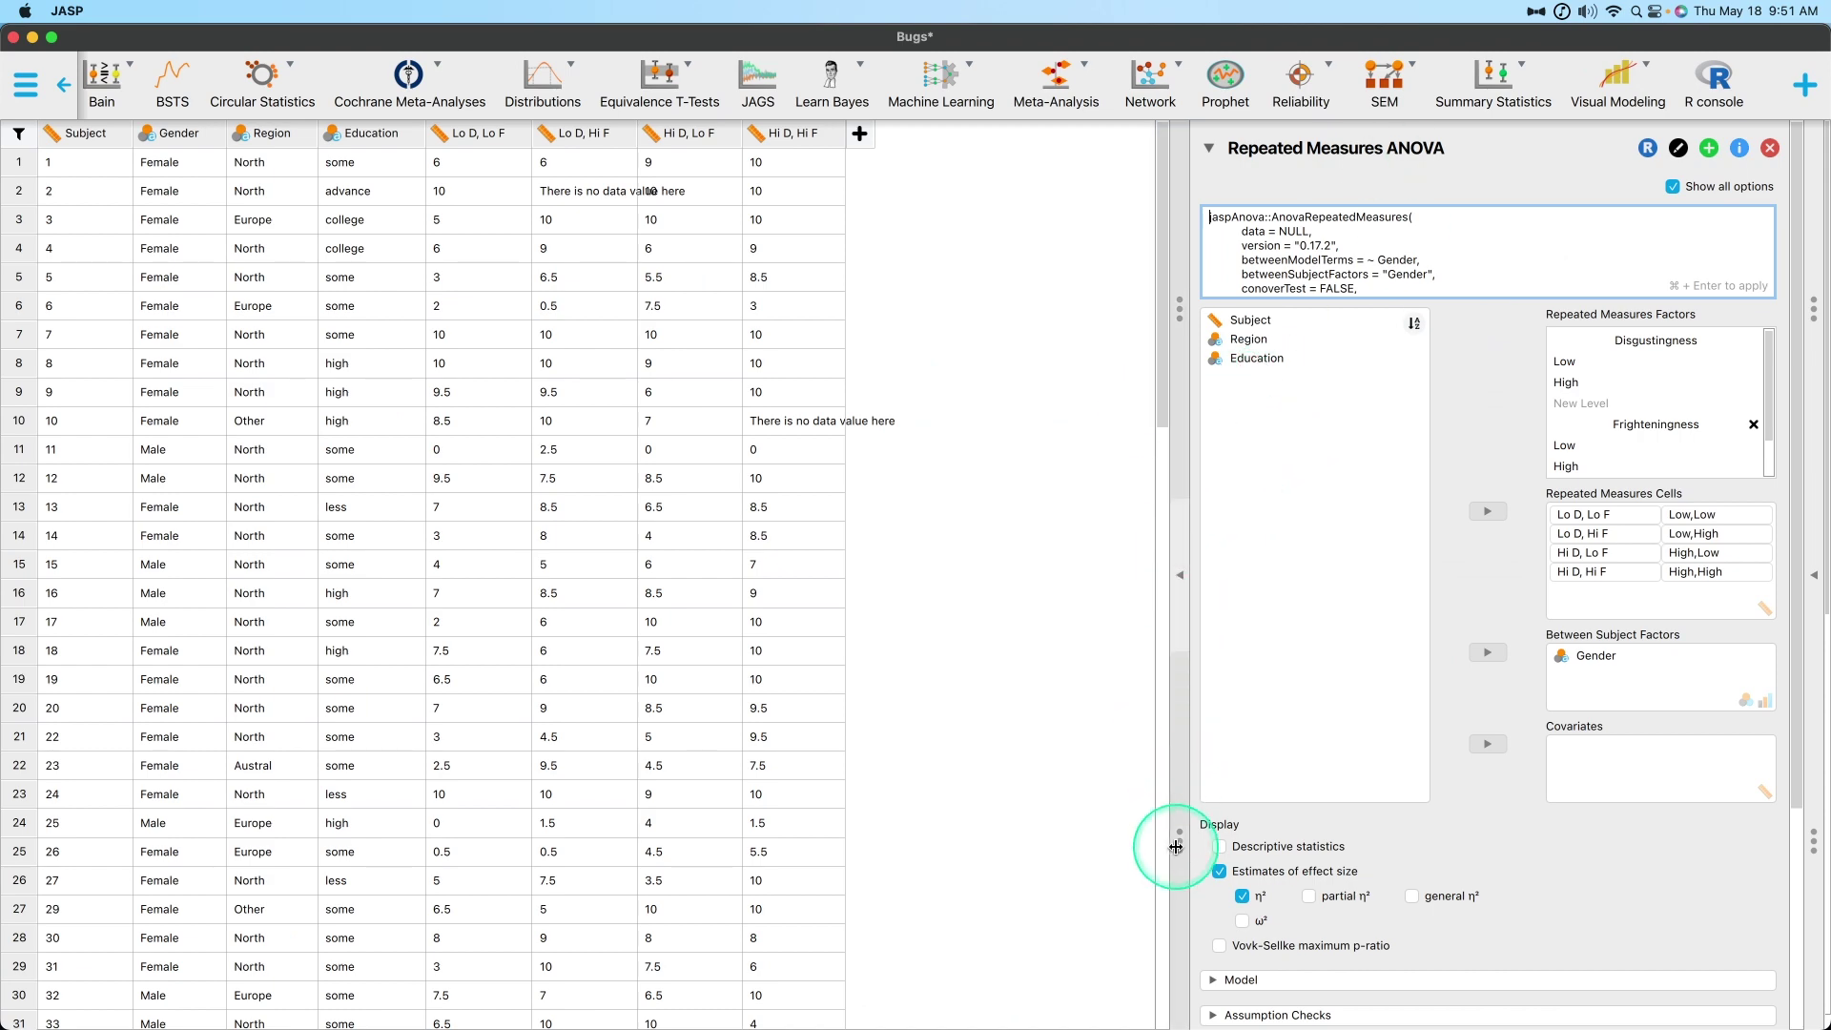
# Narrow the data grid to widen the ANOVA panel and move the R console window down-right
pyautogui.moveTo(1179, 845); pyautogui.dragTo(156, 746)
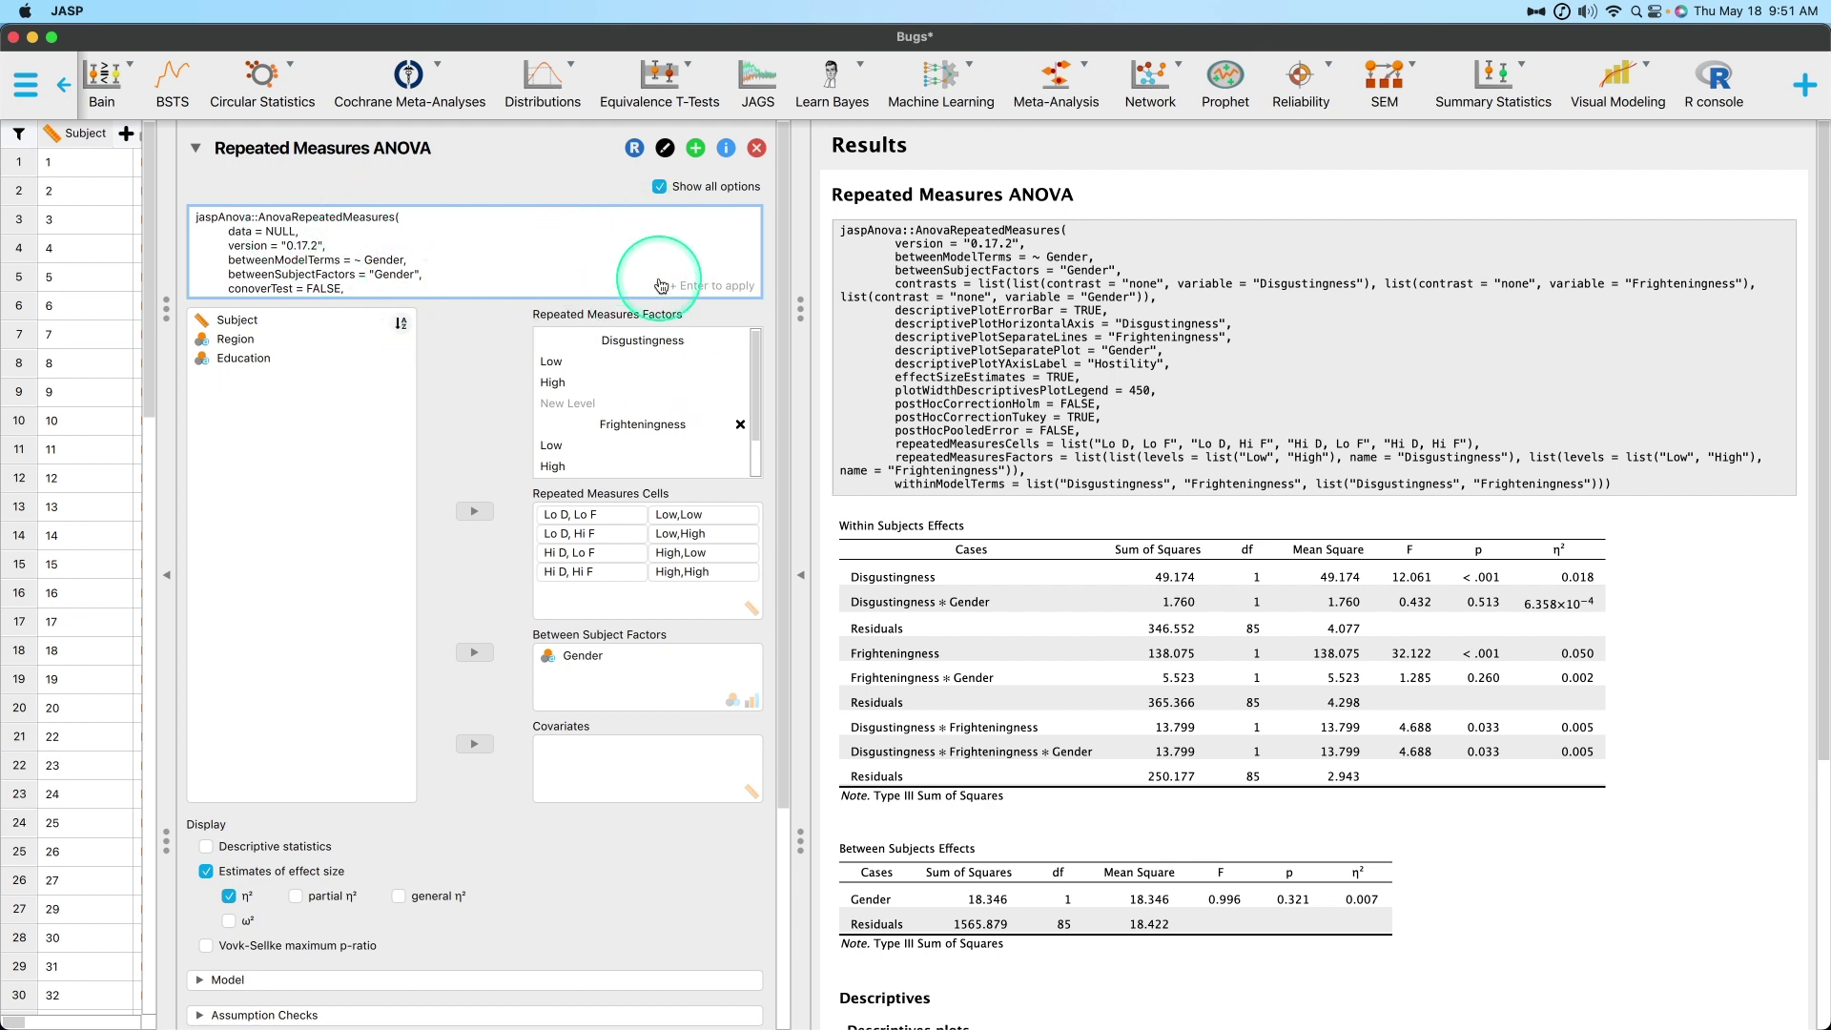
pyautogui.scroll(-10, 387, 244)
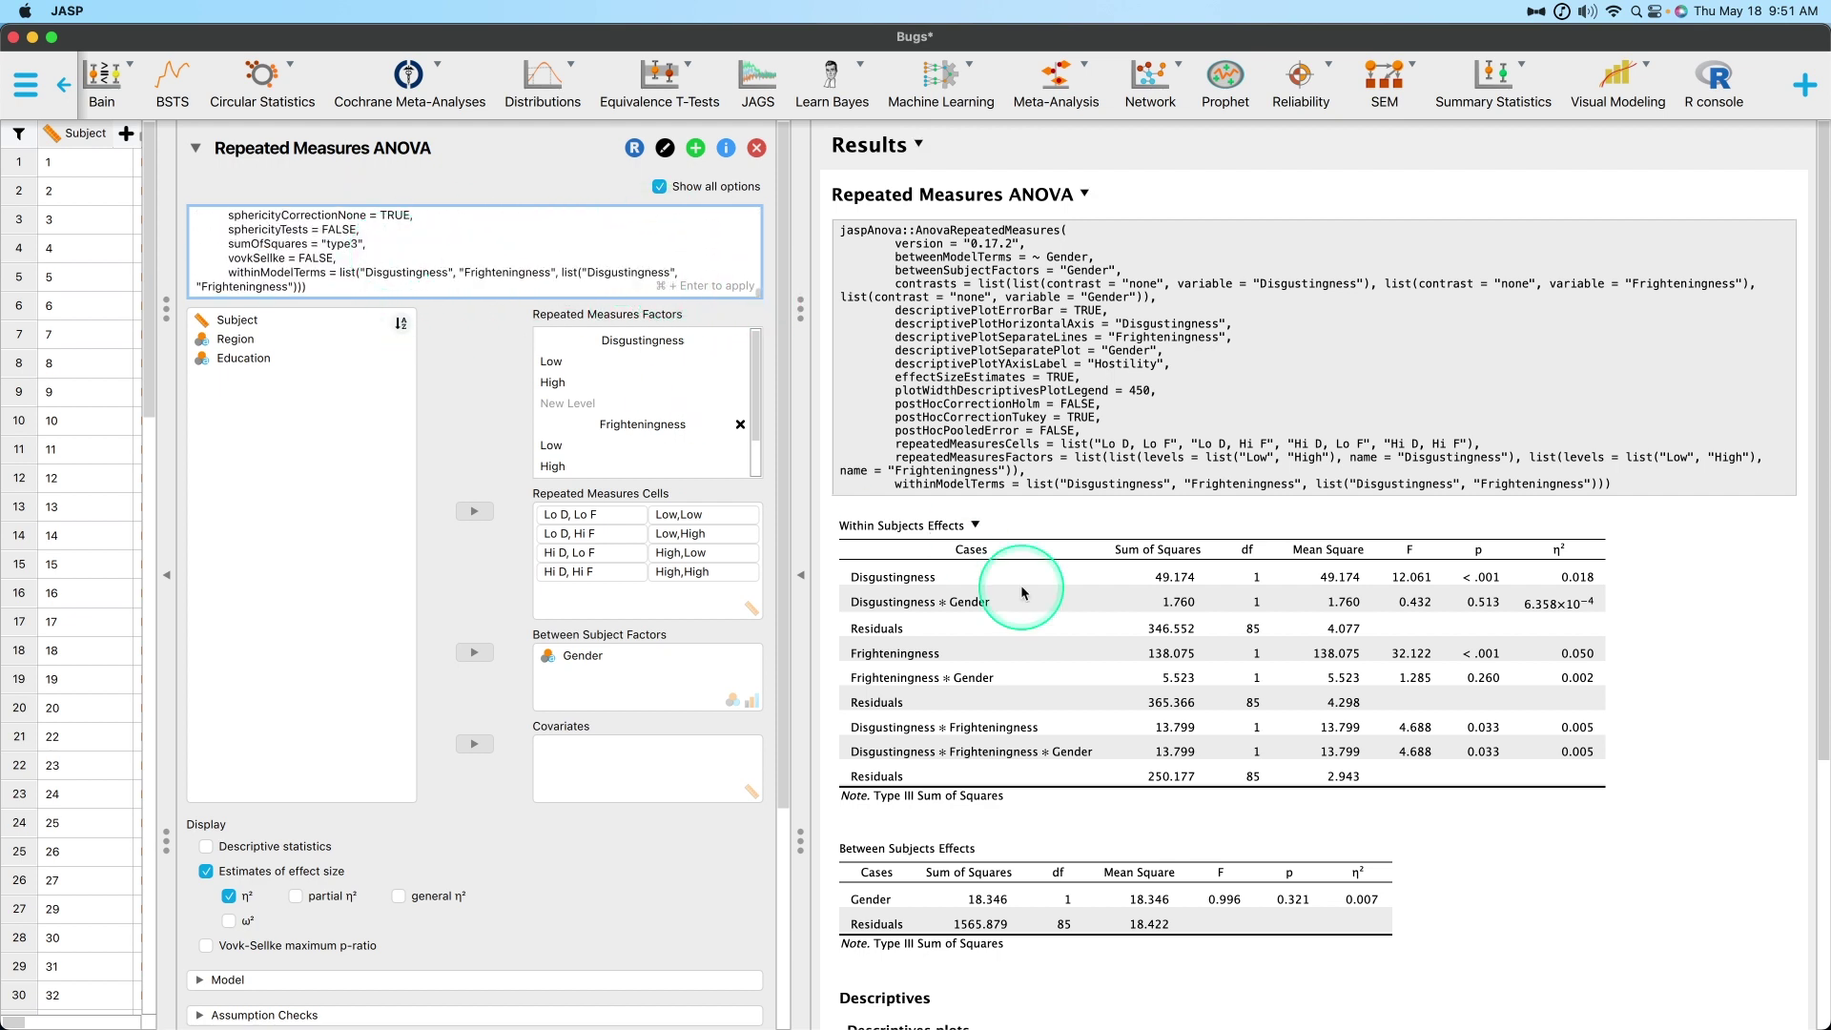
pyautogui.hotkey('ctrl', 'Up')
pyautogui.click(1209, 584)
pyautogui.moveTo(1037, 365); pyautogui.dragTo(1346, 591)
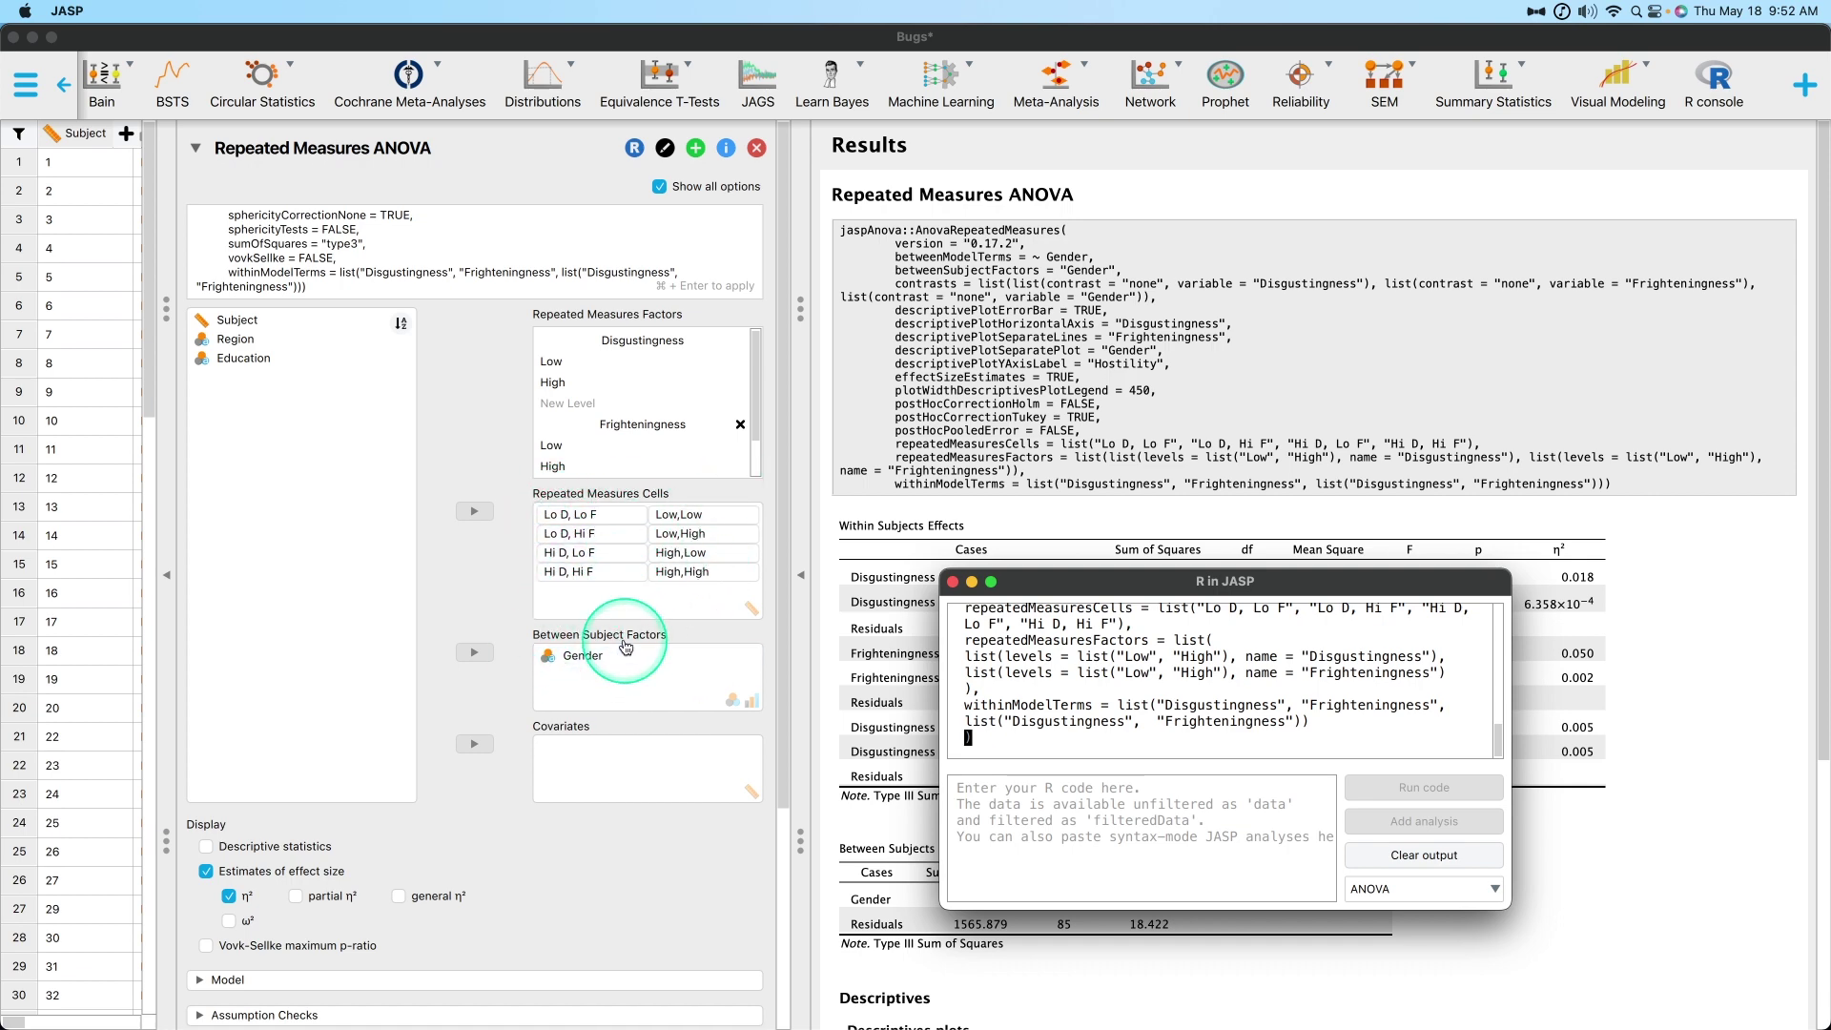
# Review the filled-in Model, Assumption Checks and Descriptives Plots settings, leaving Model expanded
pyautogui.scroll(-5, 534, 763)
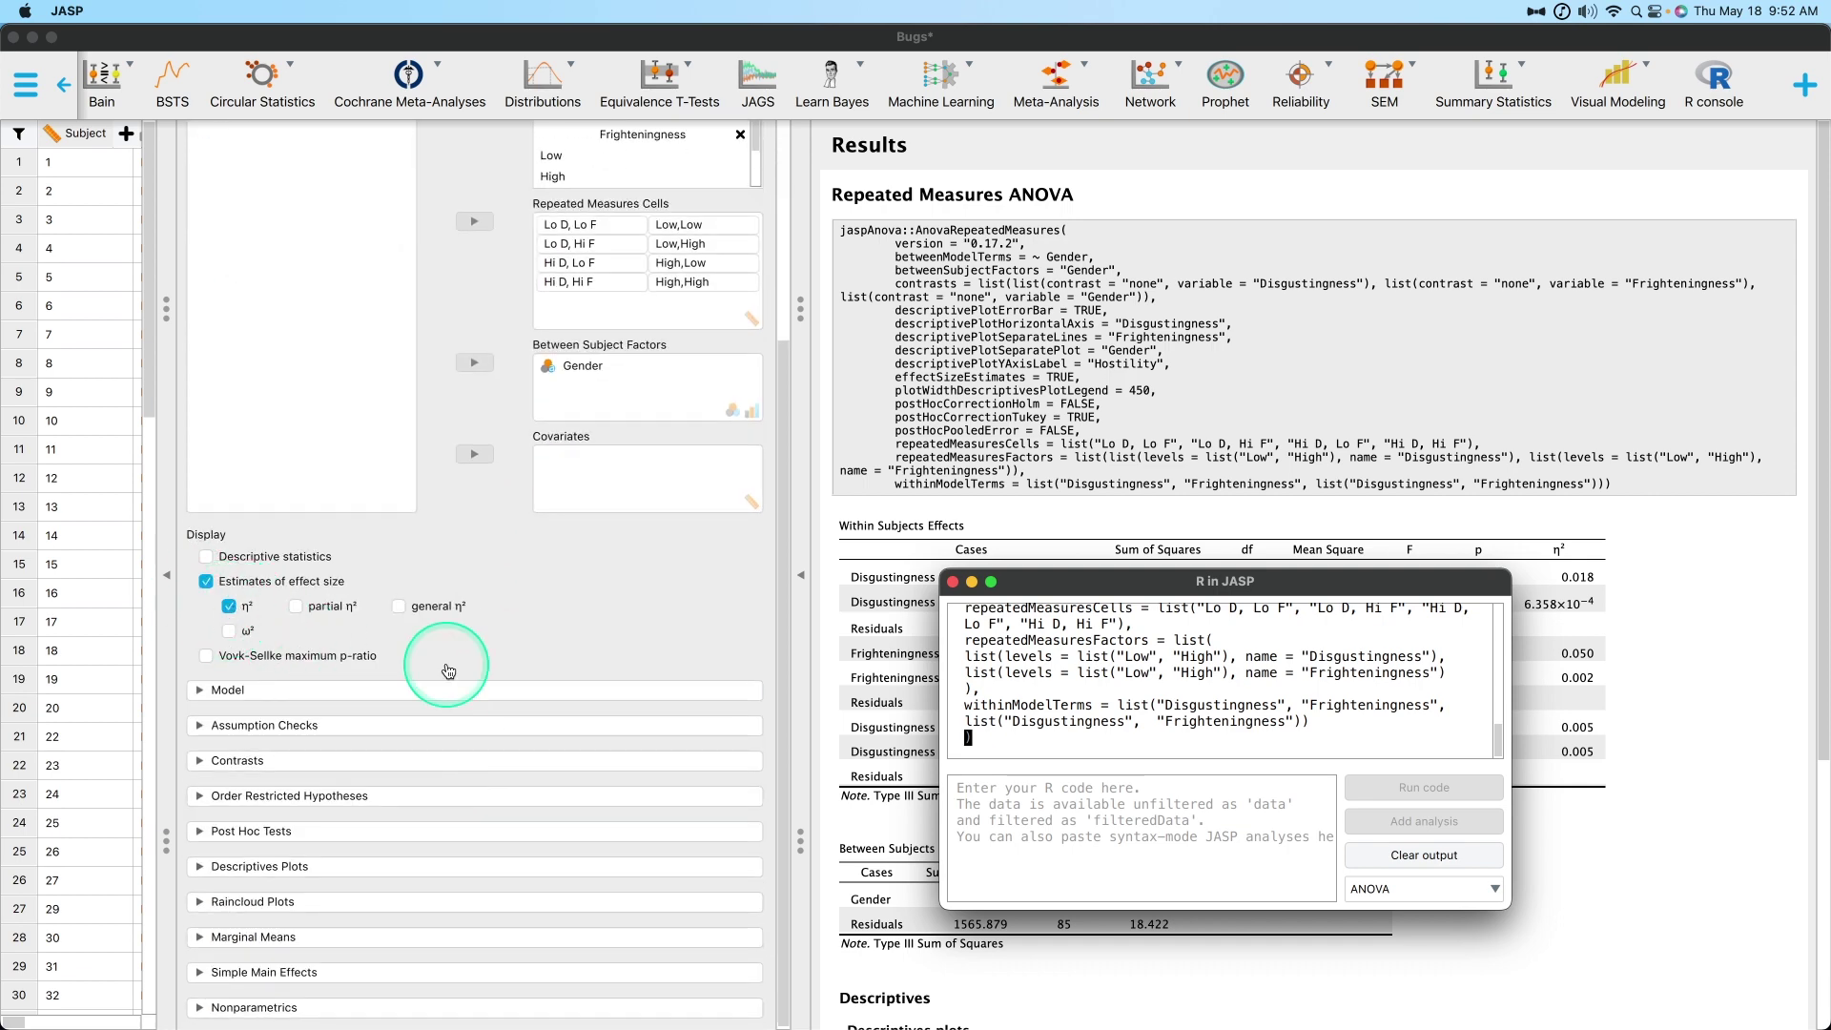
pyautogui.click(425, 690)
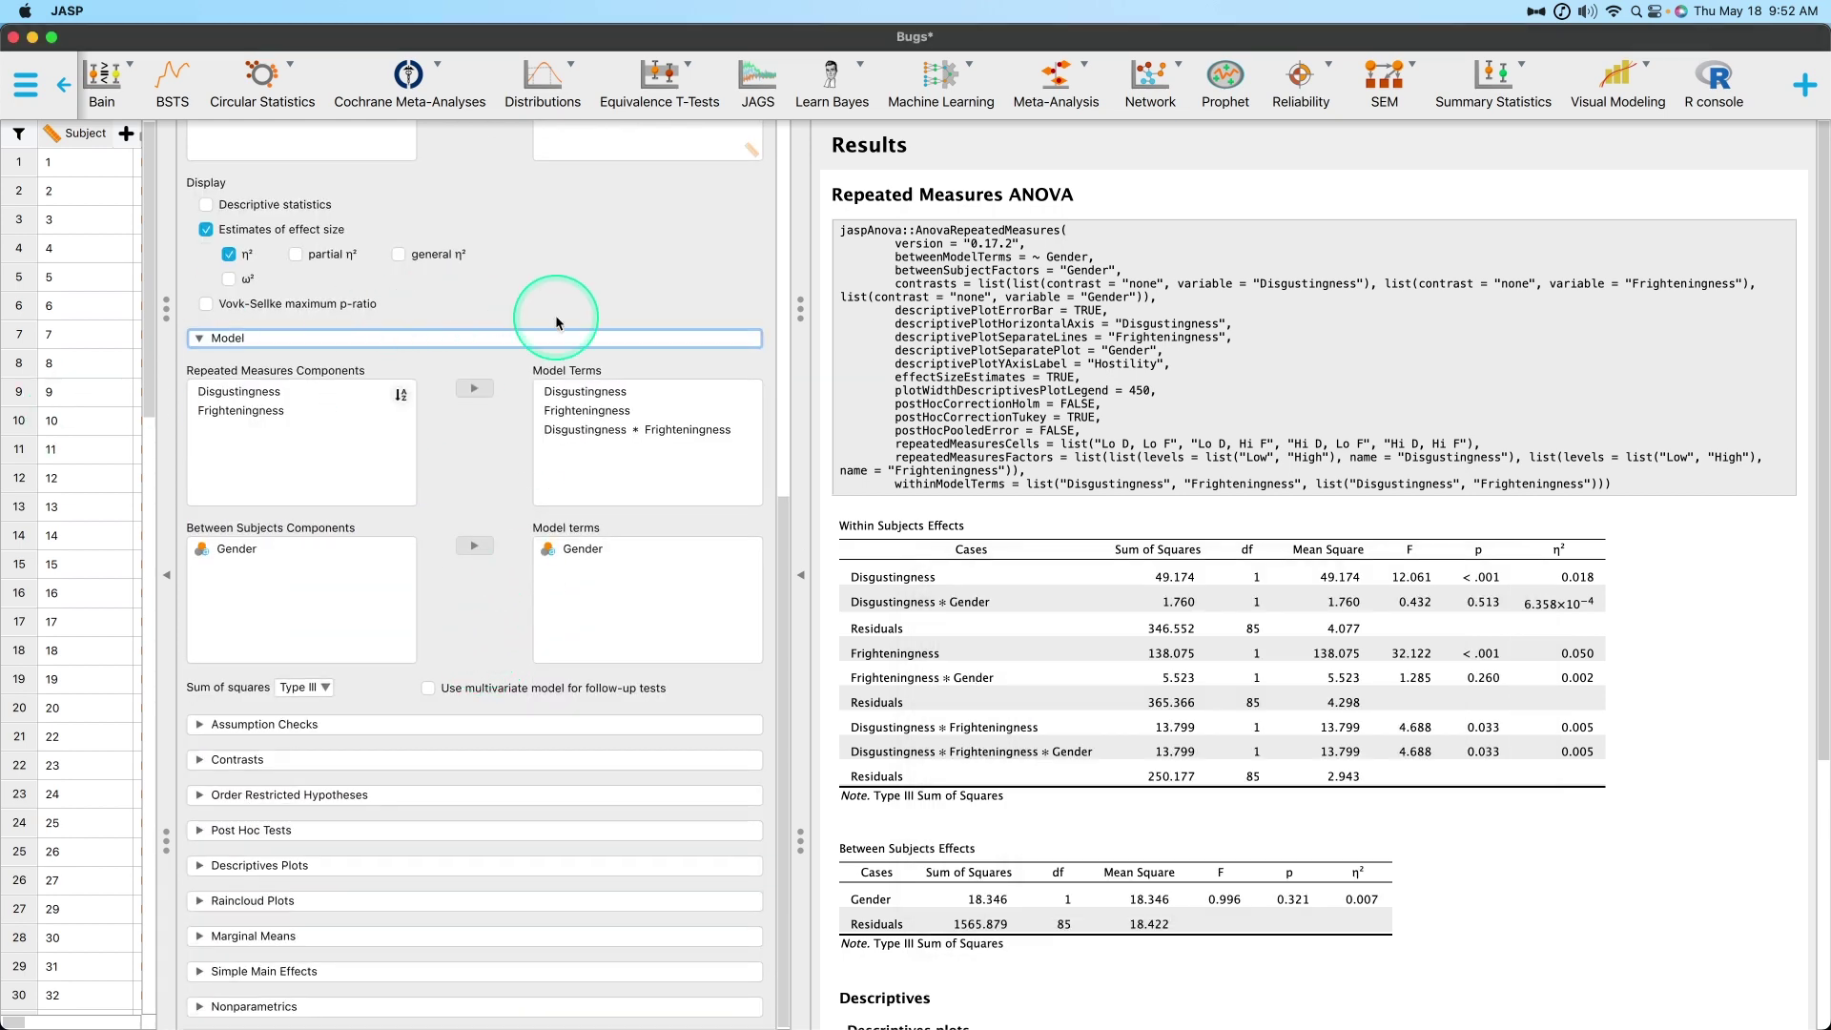
pyautogui.click(449, 725)
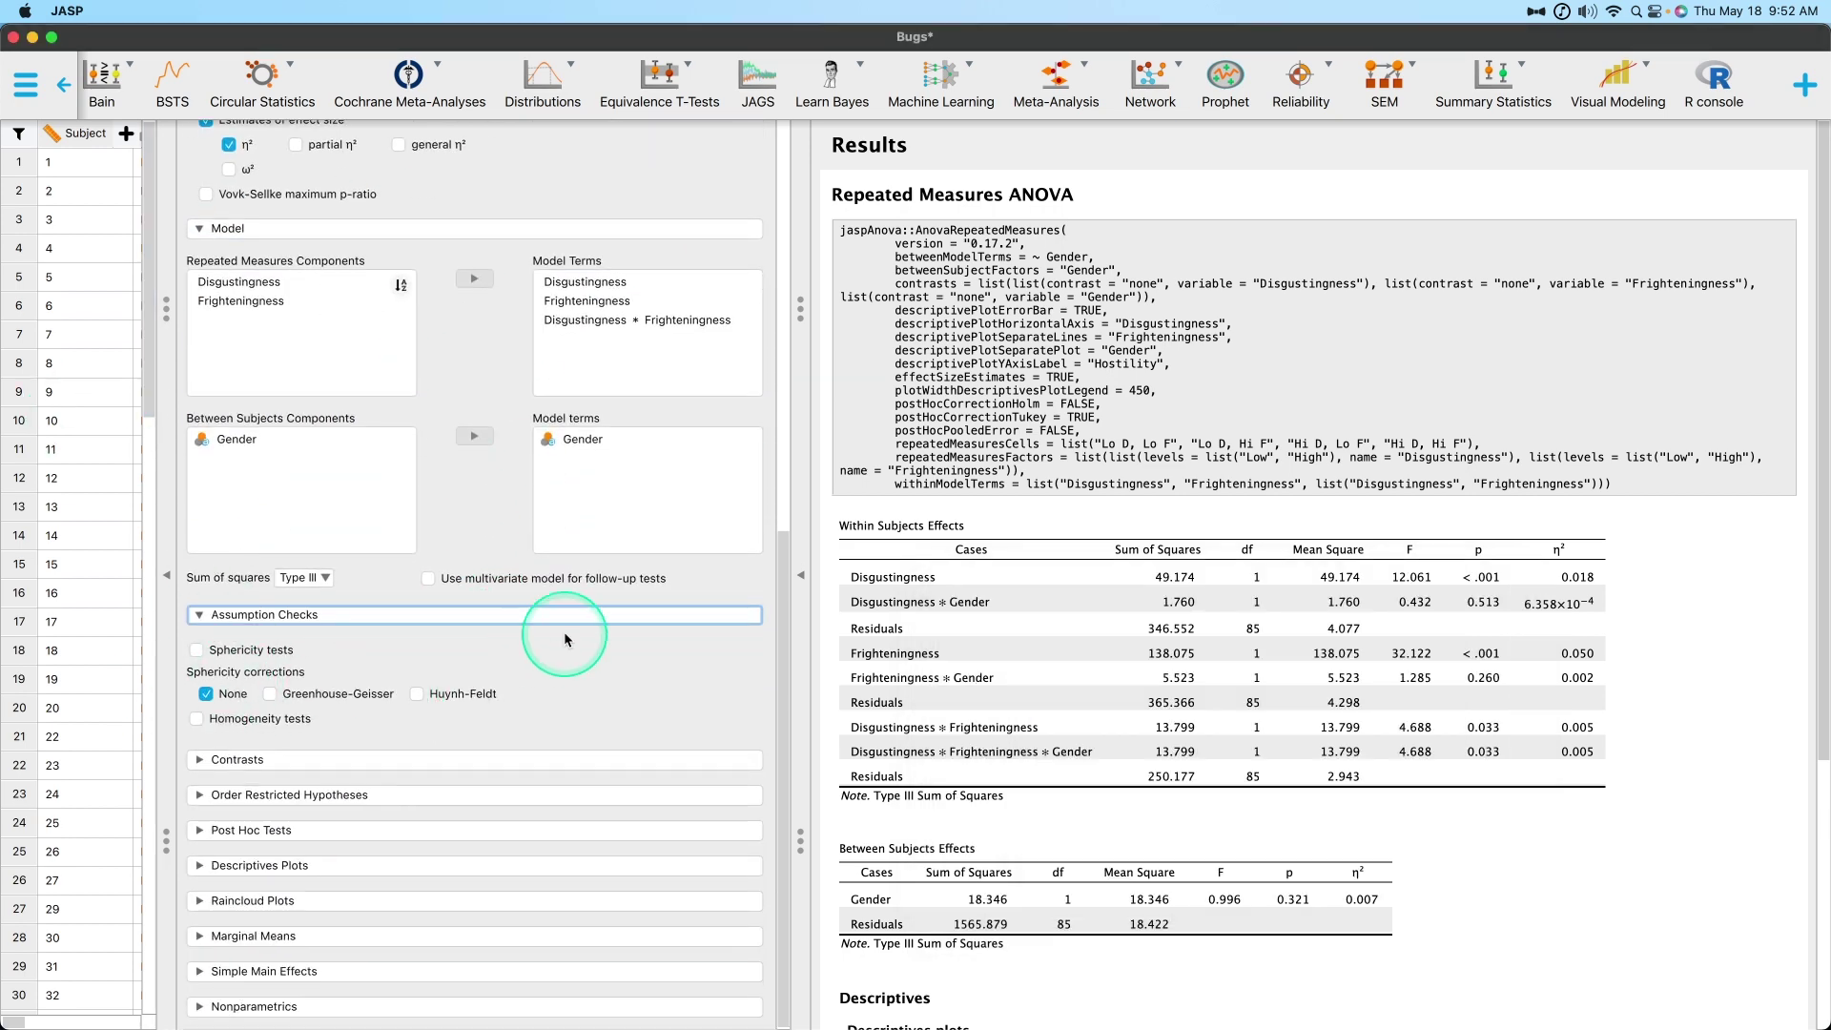
pyautogui.click(535, 616)
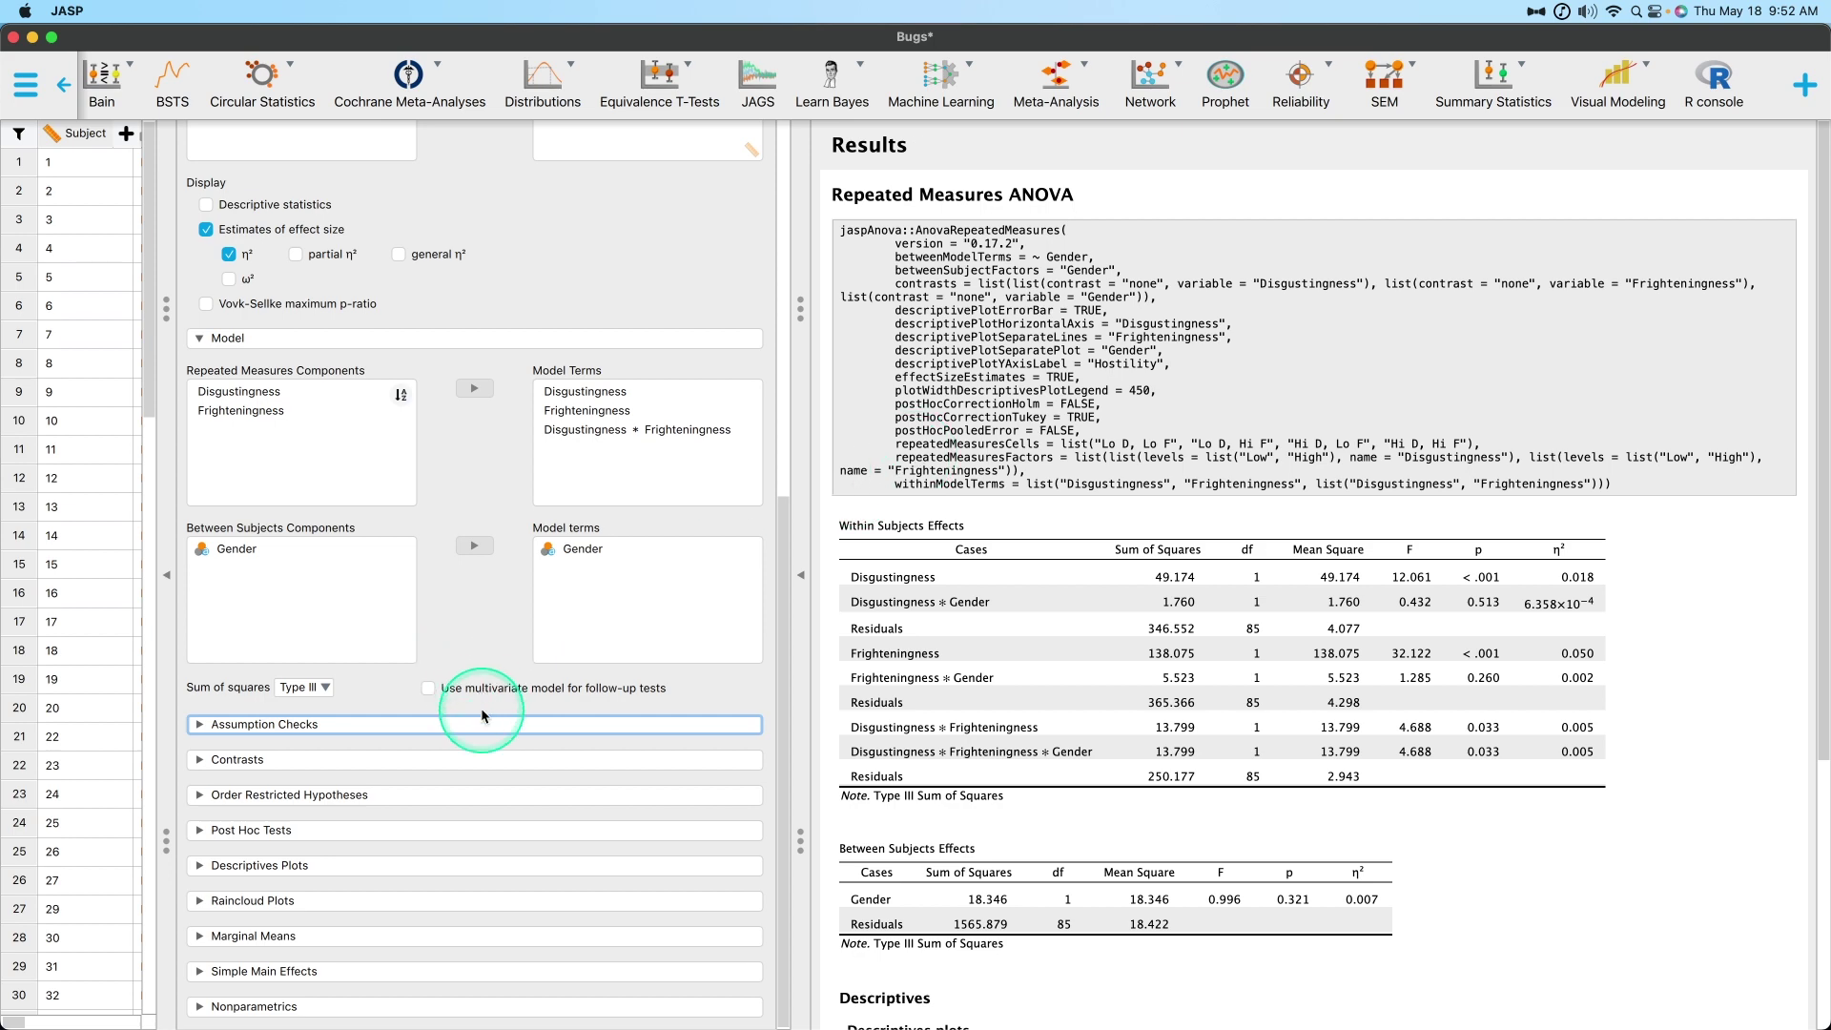
pyautogui.click(356, 867)
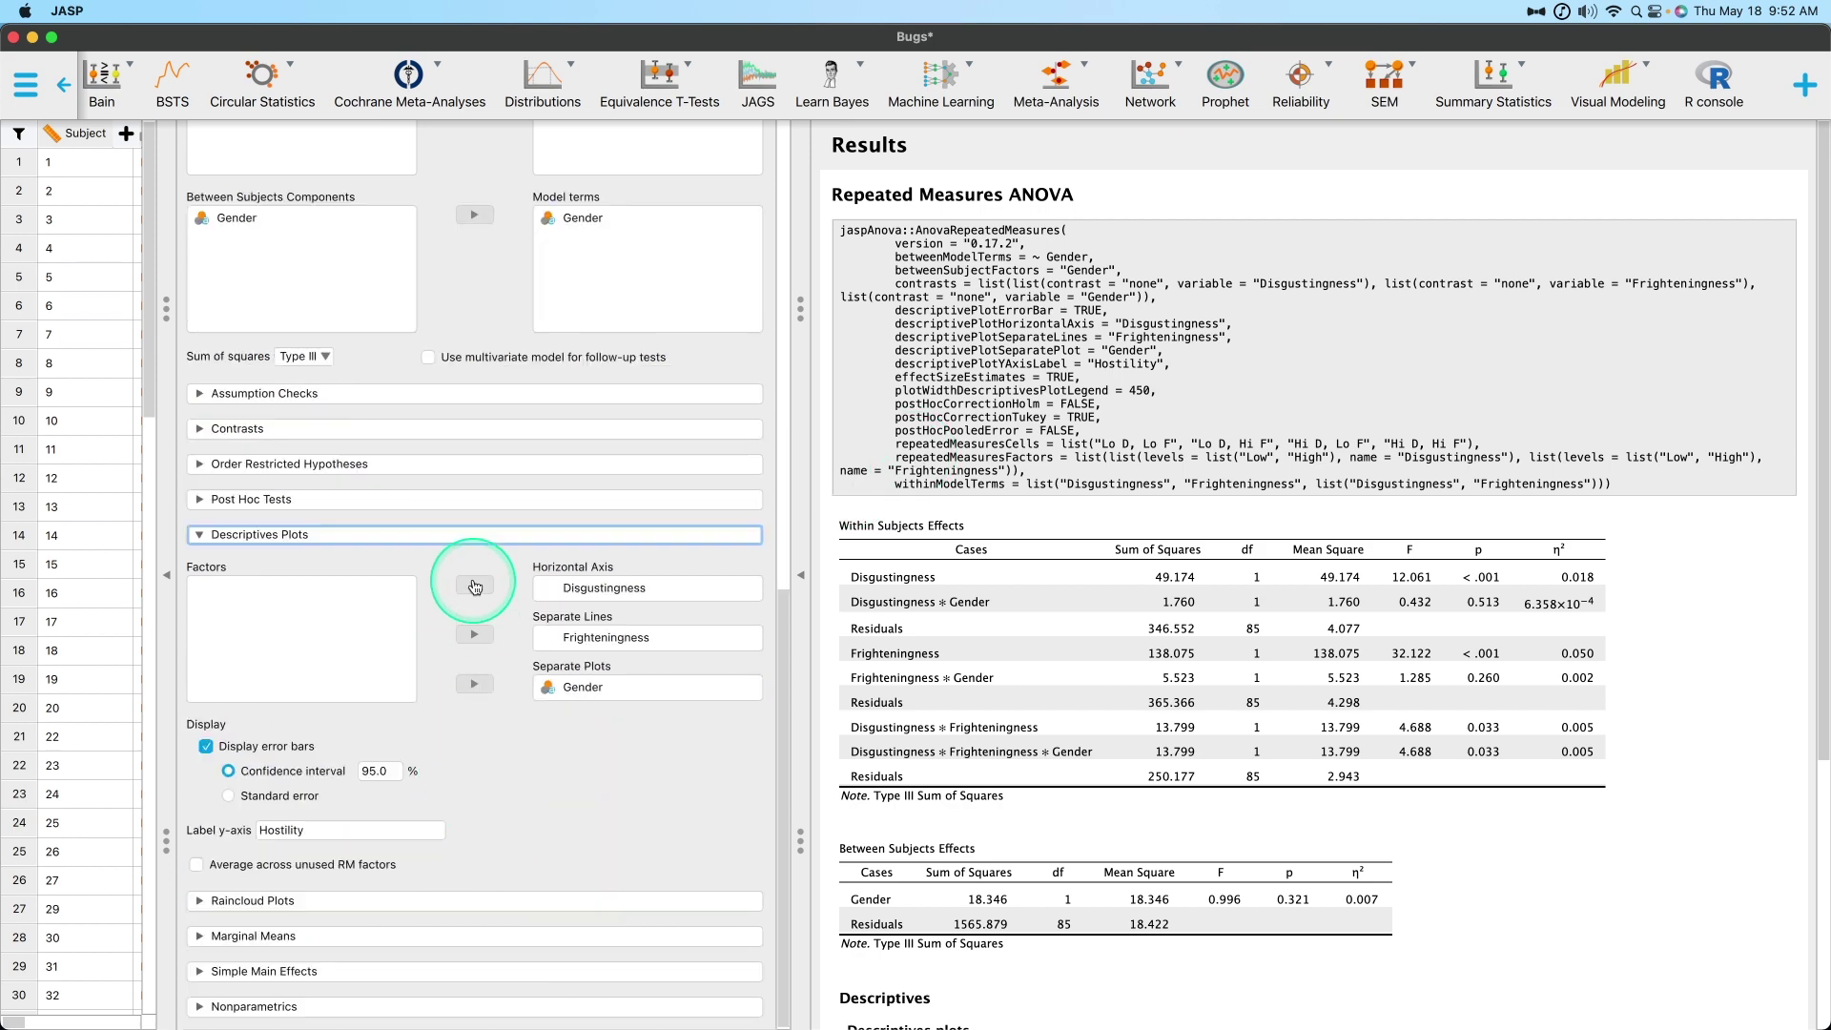
pyautogui.click(474, 534)
# Try Disgustingness and Gender in the Raincloud Plots, then remove them and collapse the plot sections
pyautogui.click(482, 793)
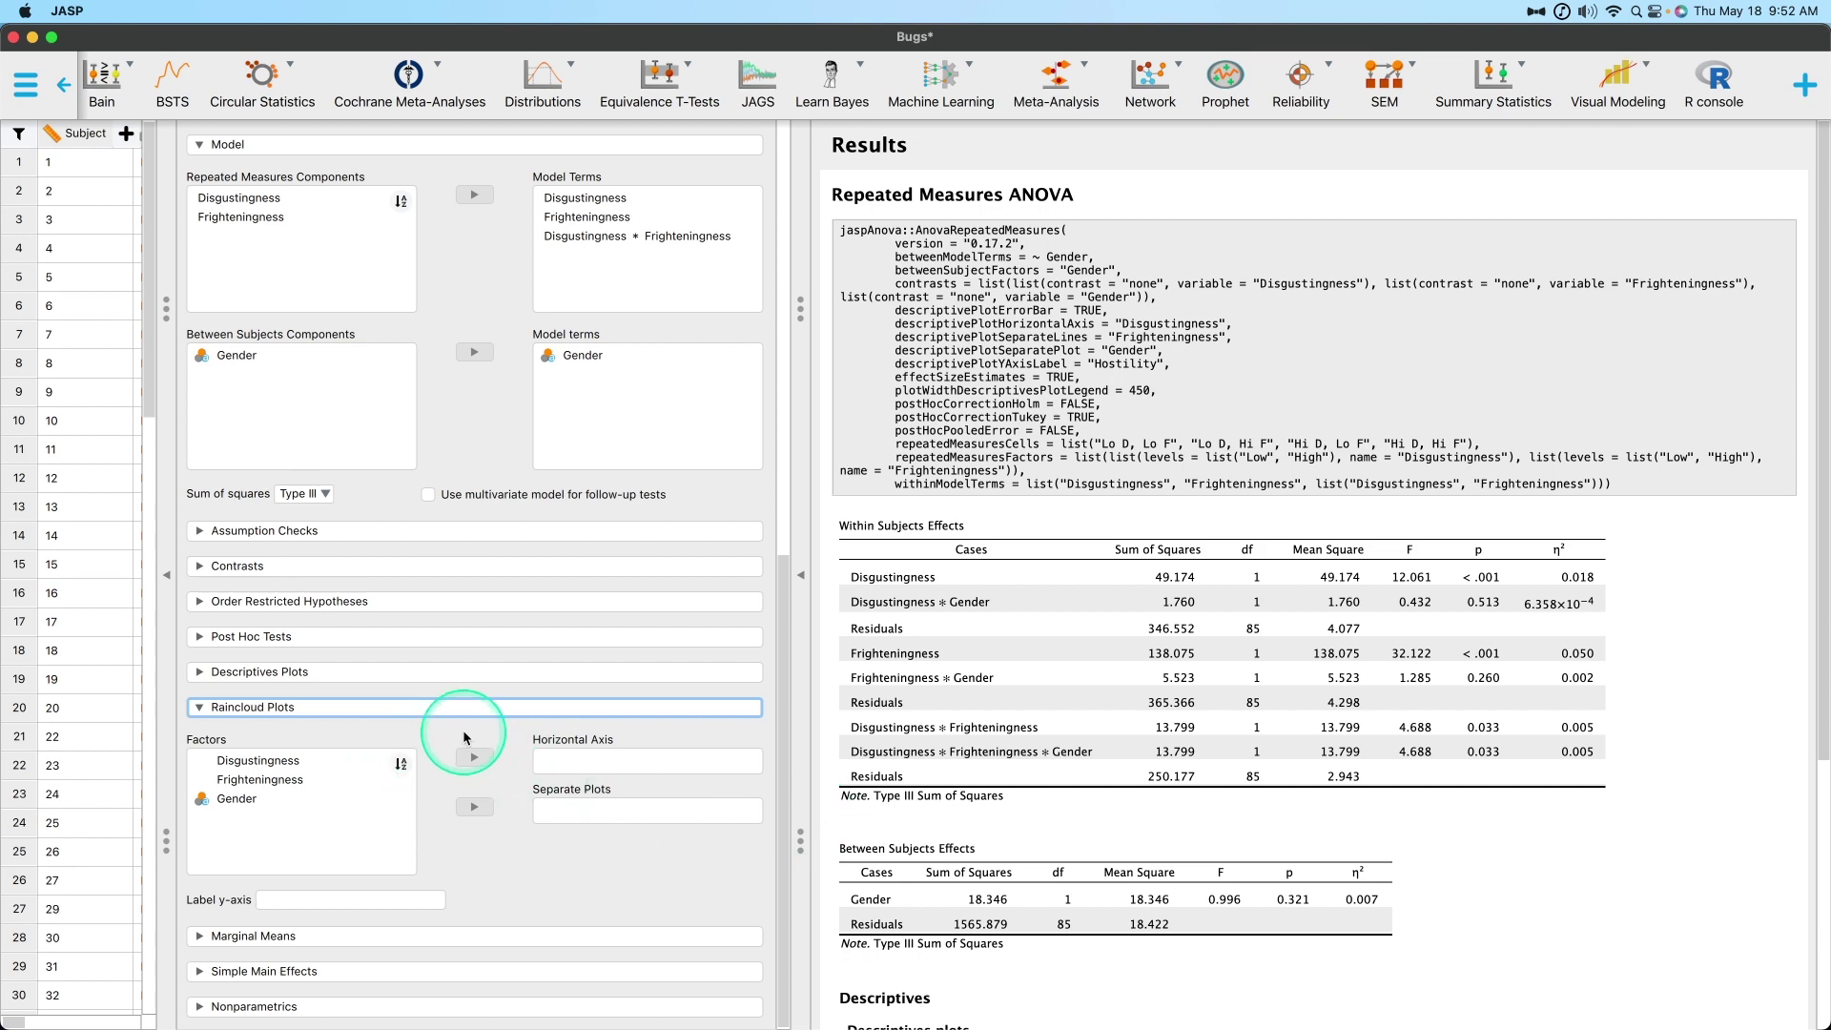
pyautogui.moveTo(256, 760); pyautogui.dragTo(610, 811)
pyautogui.scroll(-5, 1617, 759)
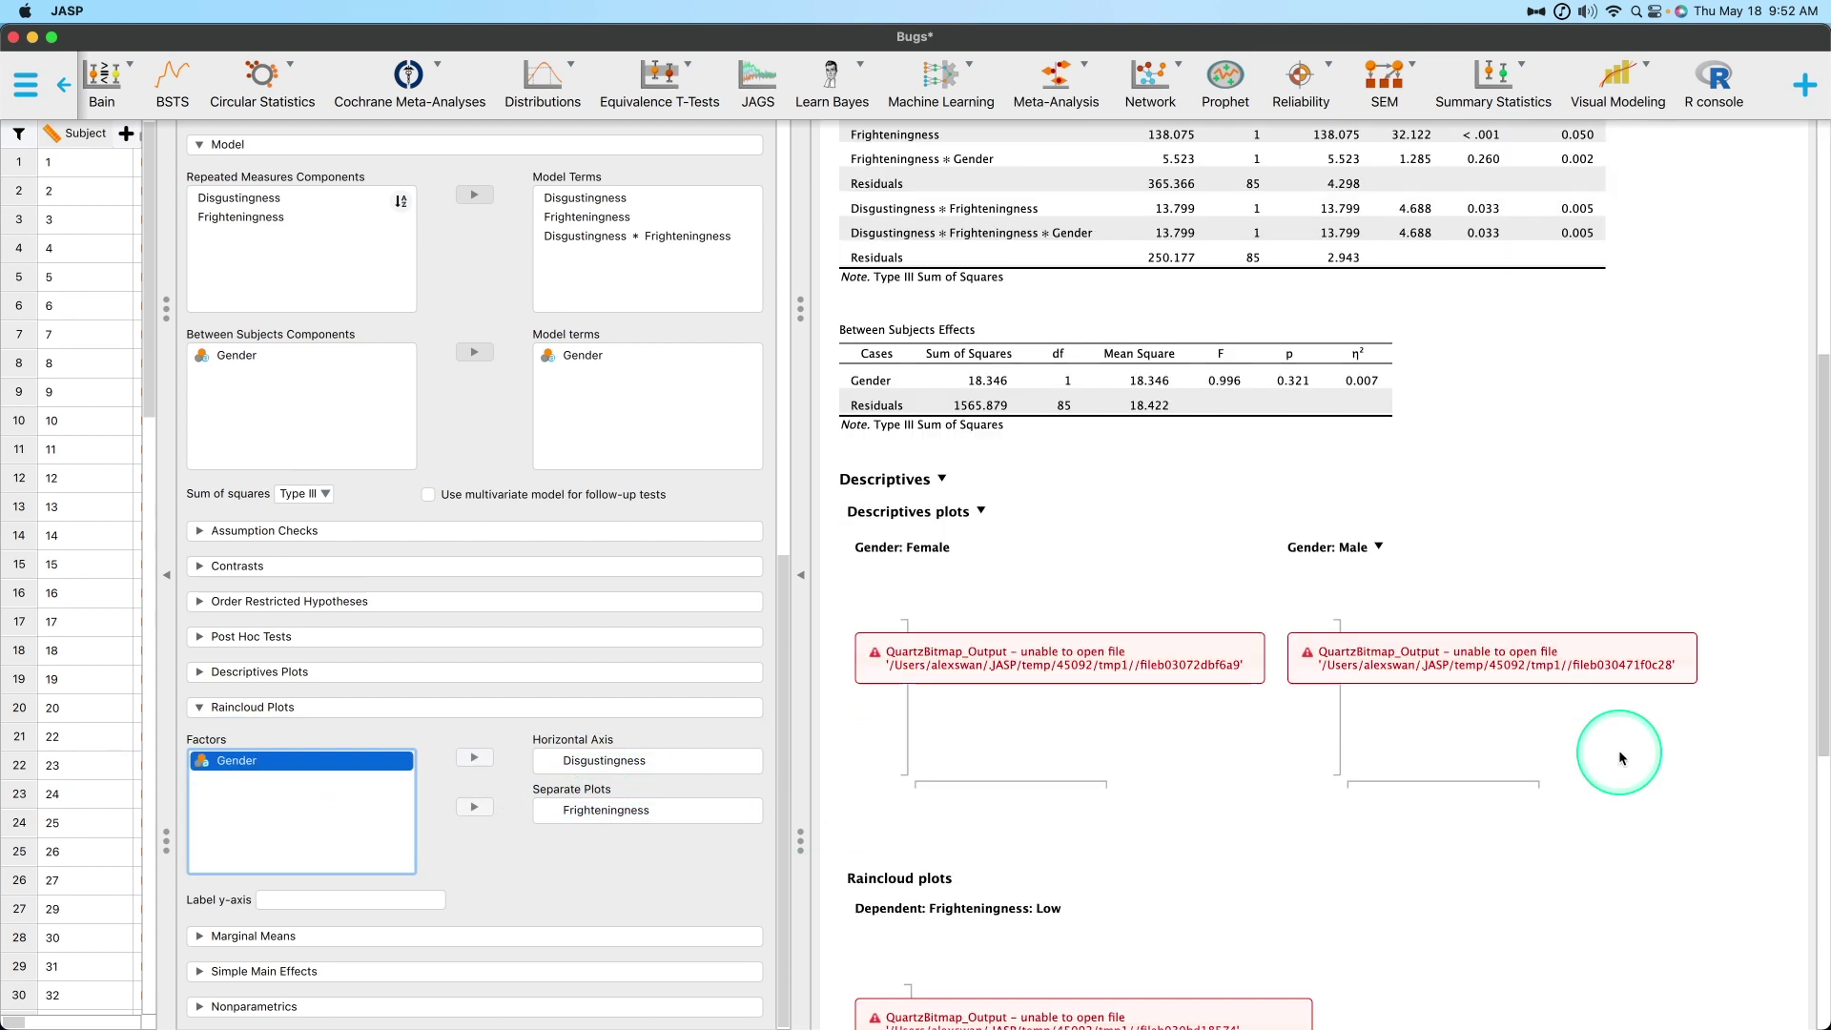
pyautogui.moveTo(238, 761); pyautogui.dragTo(307, 735)
pyautogui.scroll(-3, 1478, 758)
pyautogui.click(553, 811)
pyautogui.click(474, 807)
pyautogui.click(320, 708)
pyautogui.click(287, 814)
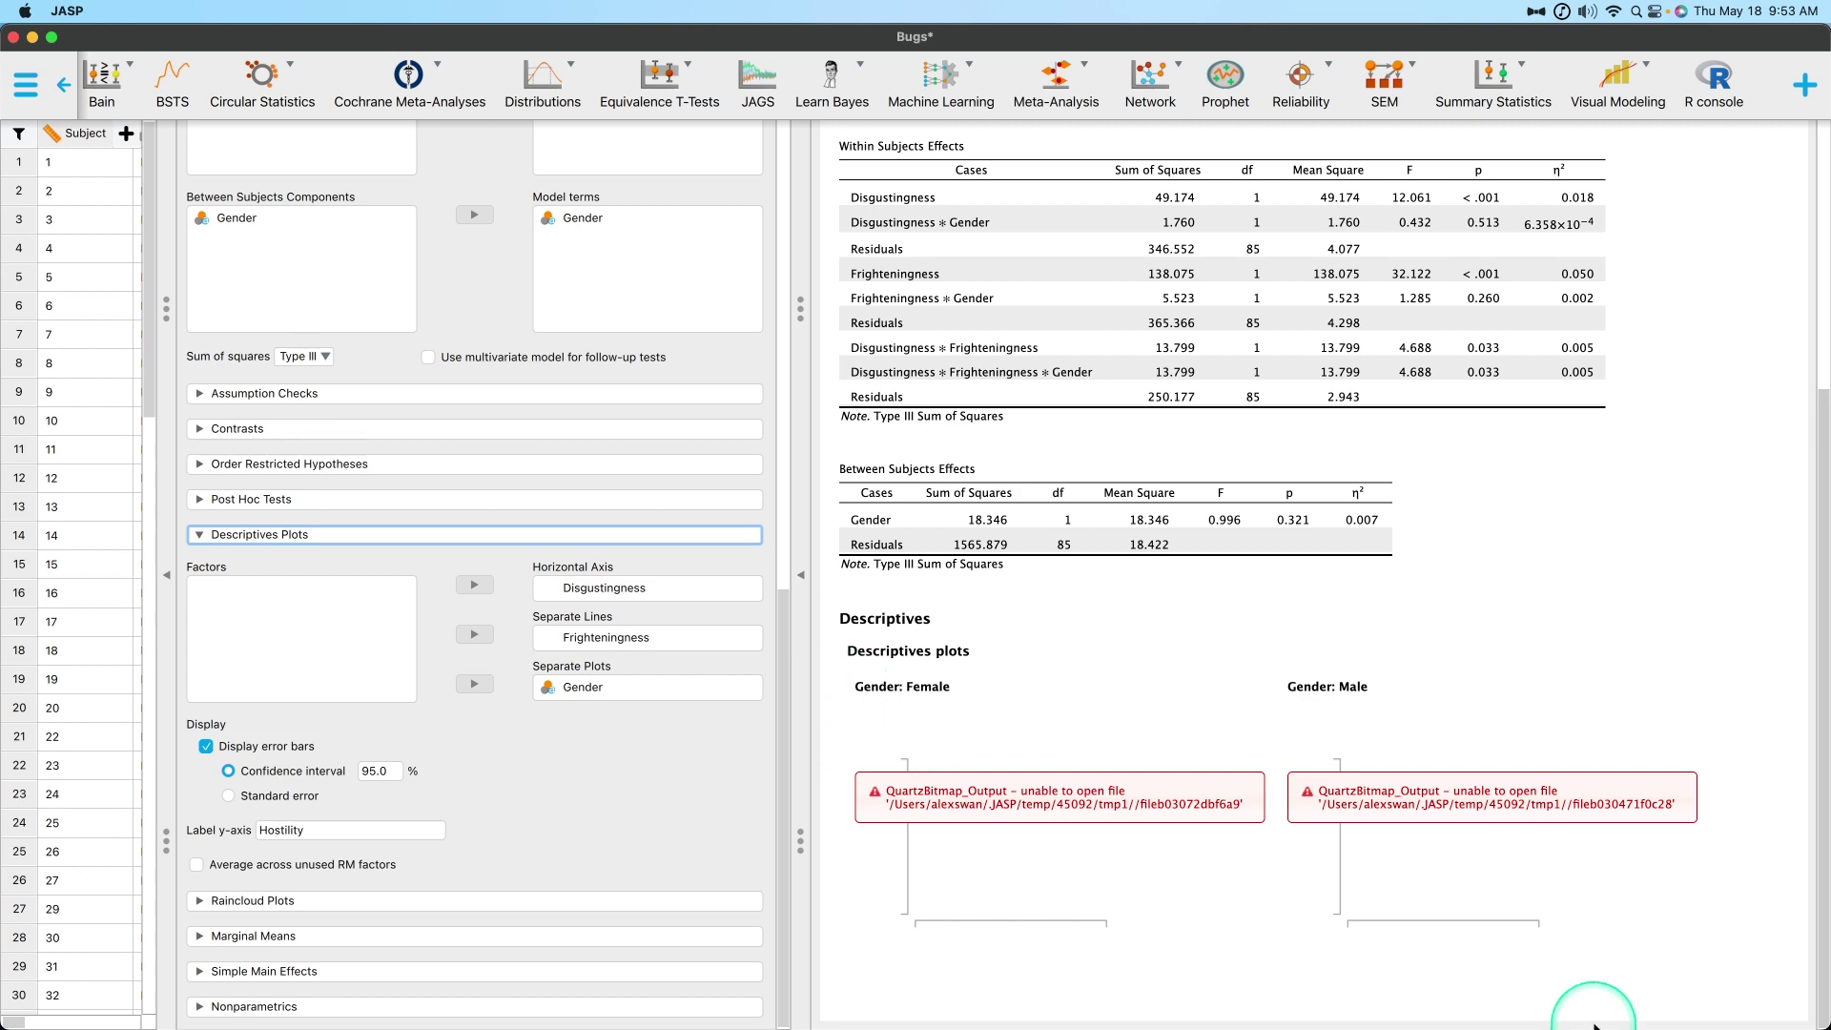
pyautogui.click(328, 537)
pyautogui.scroll(5, 1316, 662)
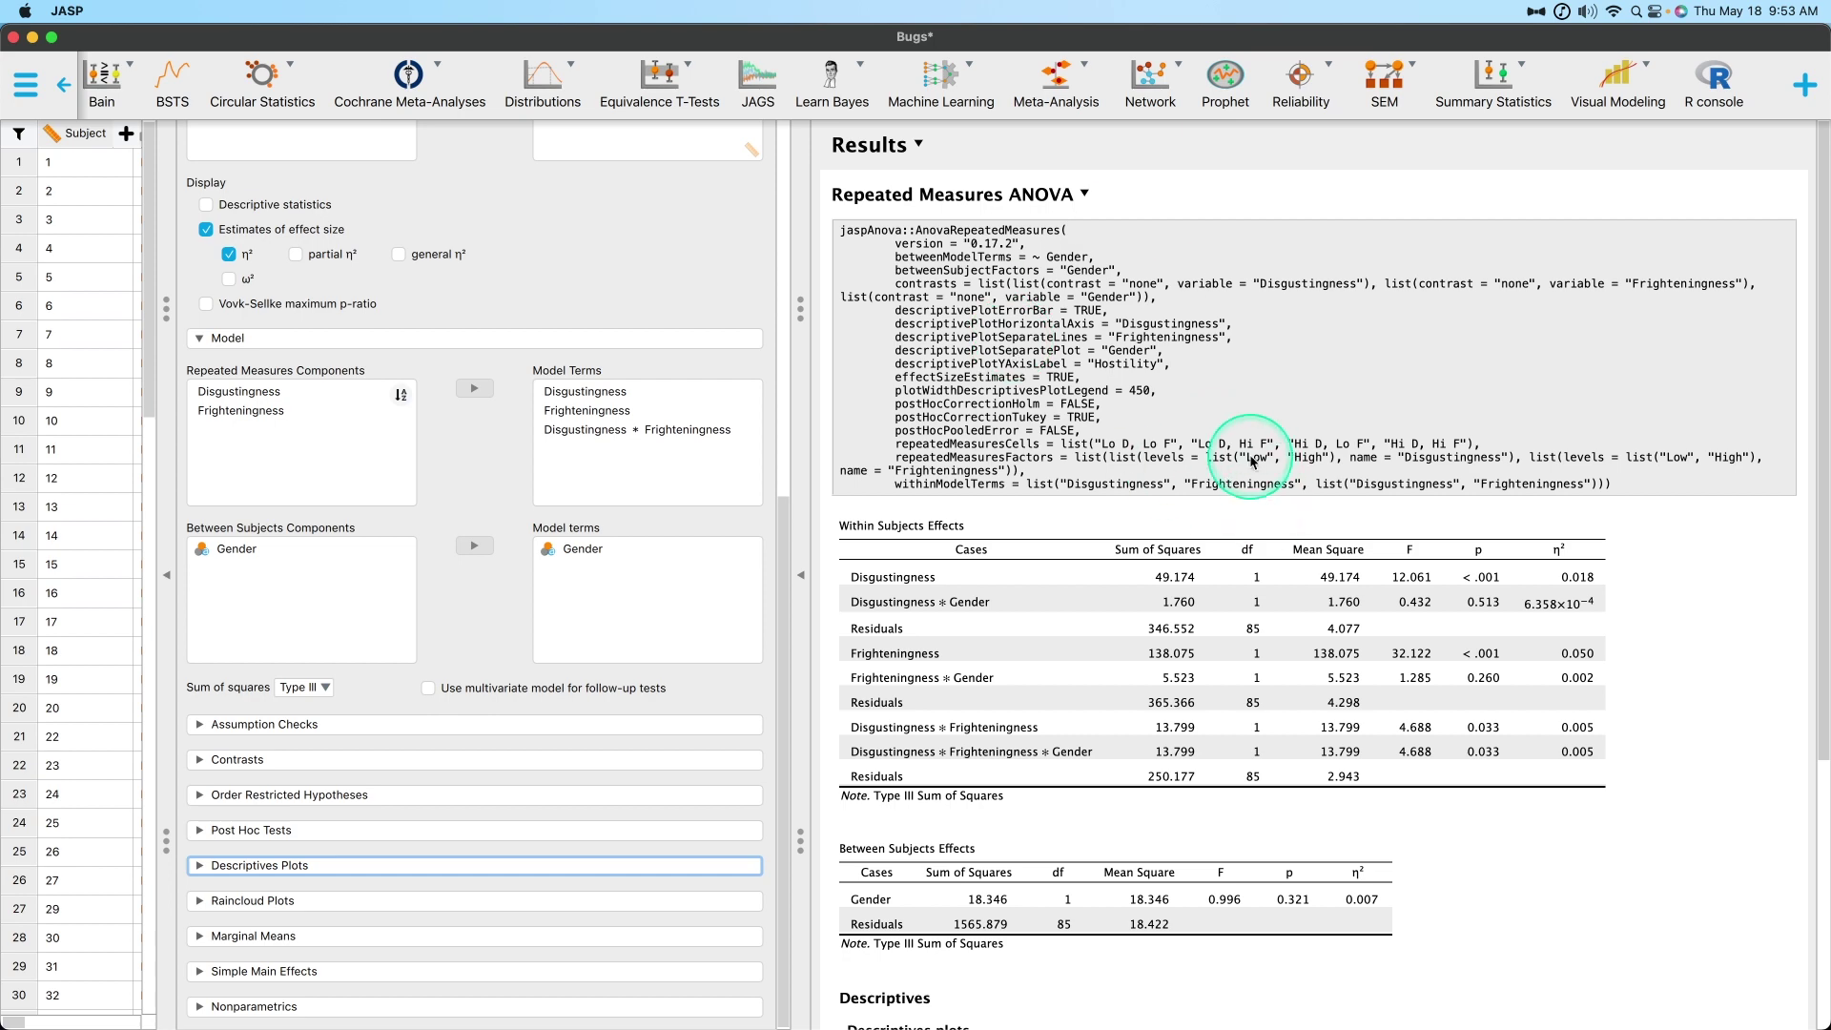
pyautogui.scroll(-5, 1252, 462)
pyautogui.scroll(5, 1469, 525)
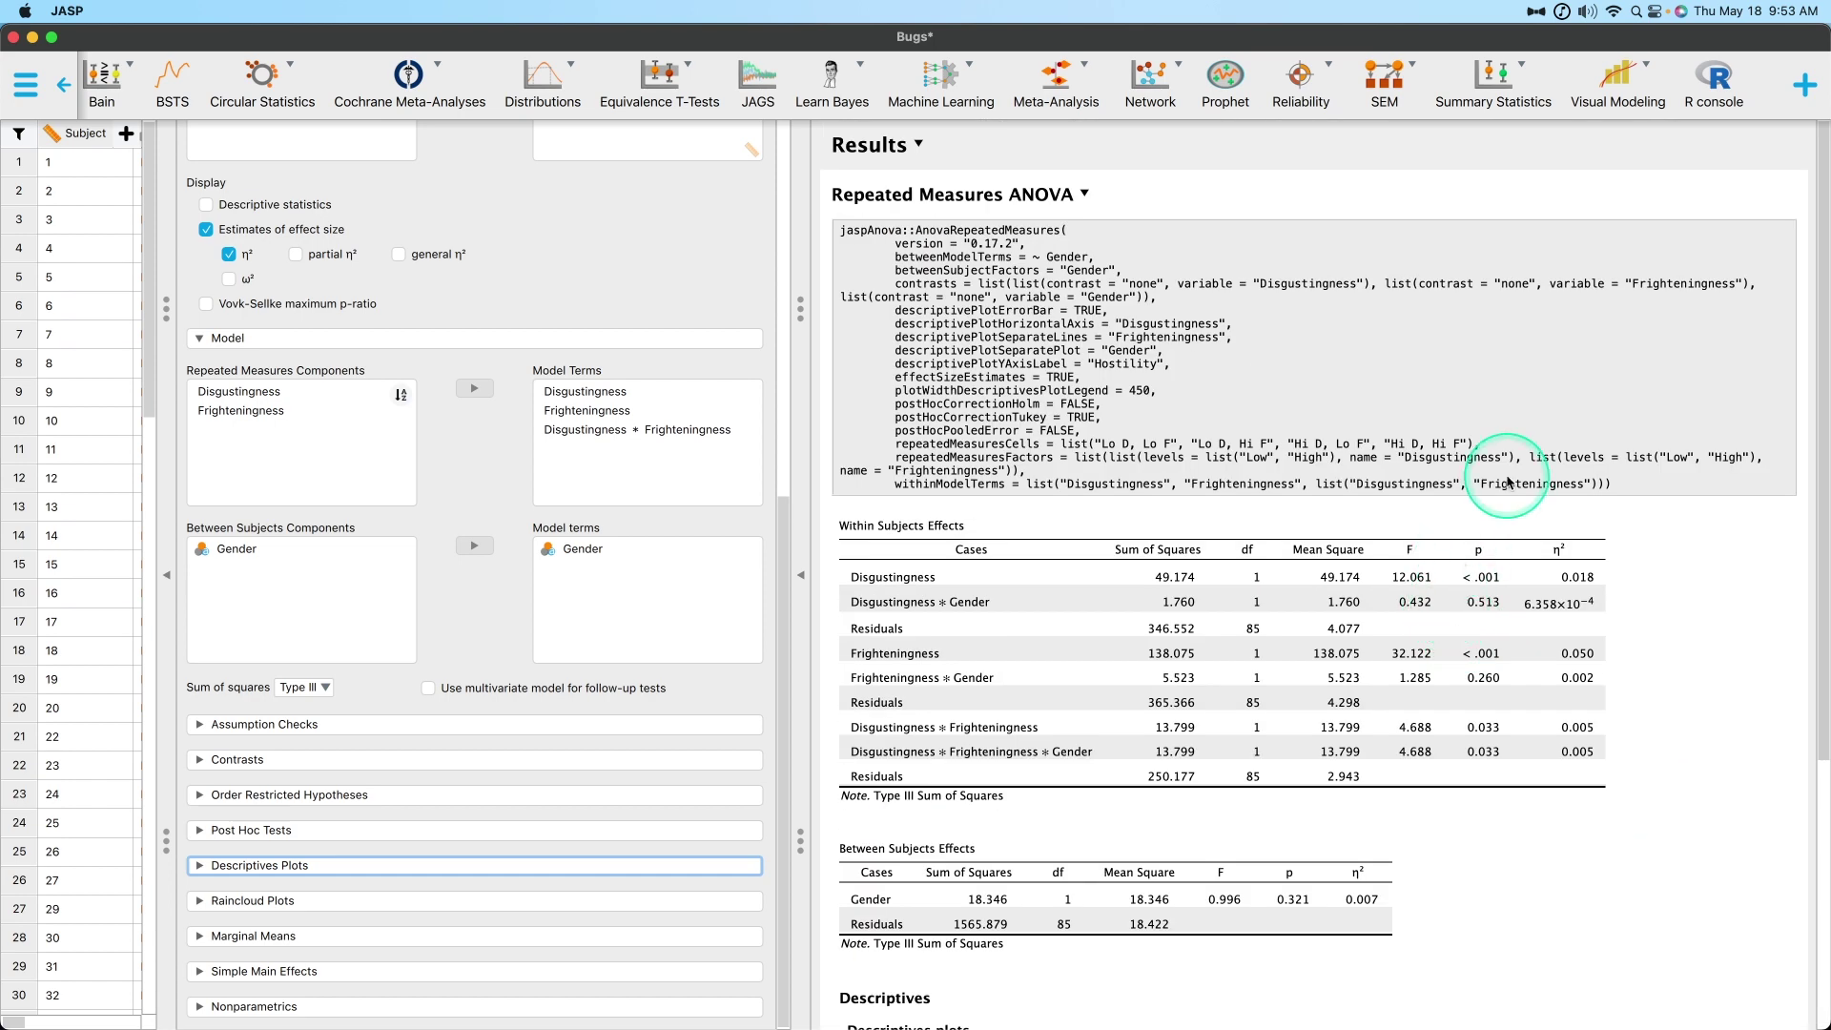
pyautogui.scroll(-3, 1499, 471)
pyautogui.scroll(3, 1057, 443)
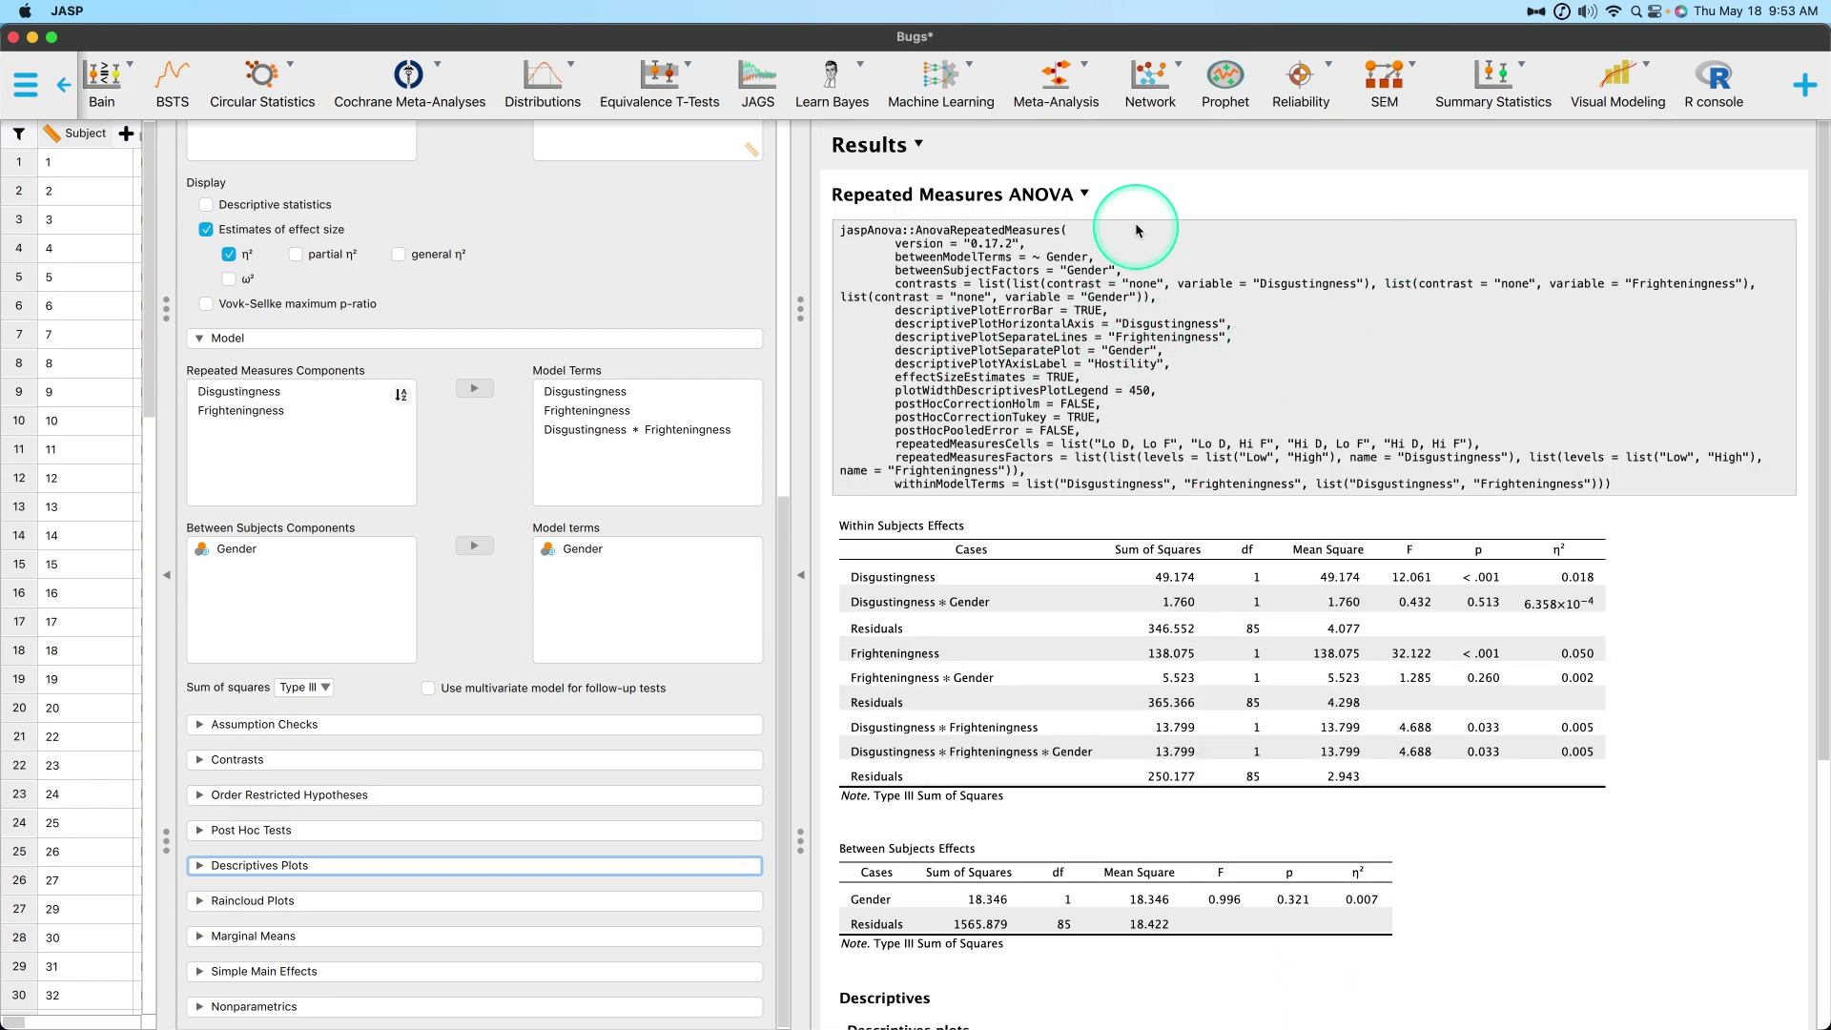
pyautogui.click(1085, 193)
pyautogui.click(941, 147)
pyautogui.click(918, 144)
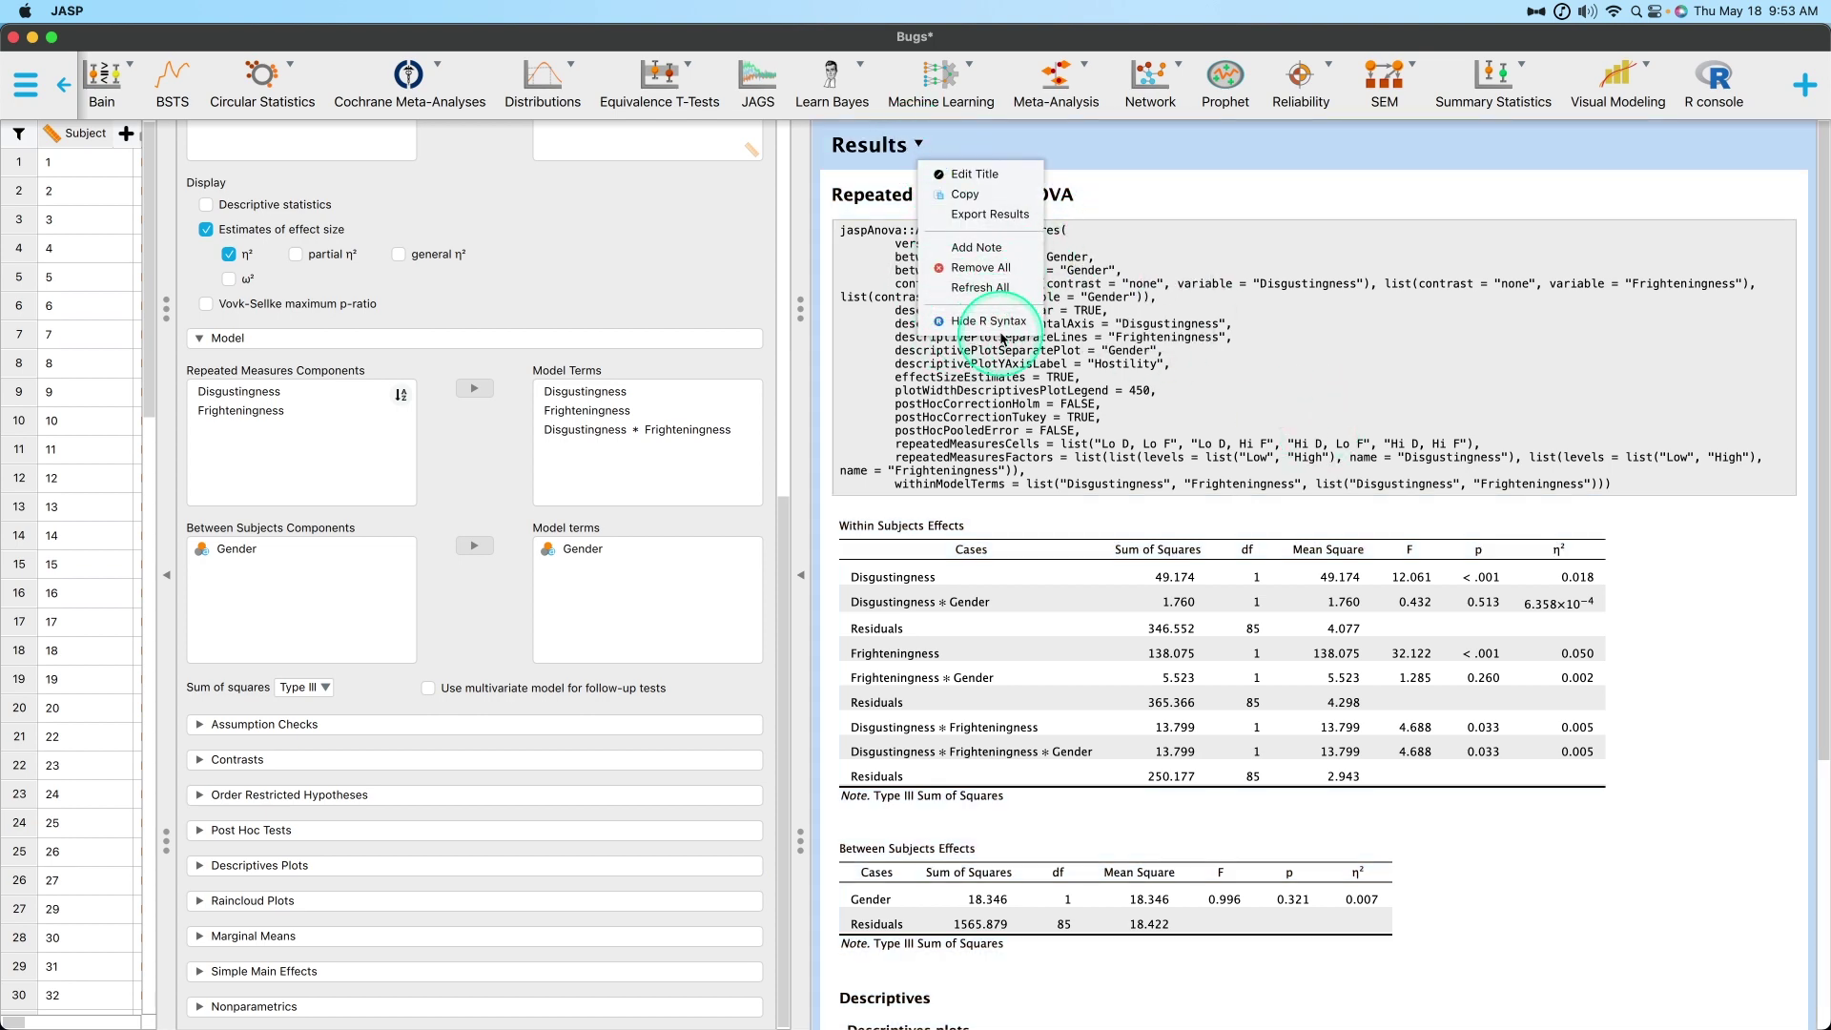
pyautogui.click(999, 334)
pyautogui.click(918, 144)
pyautogui.click(997, 322)
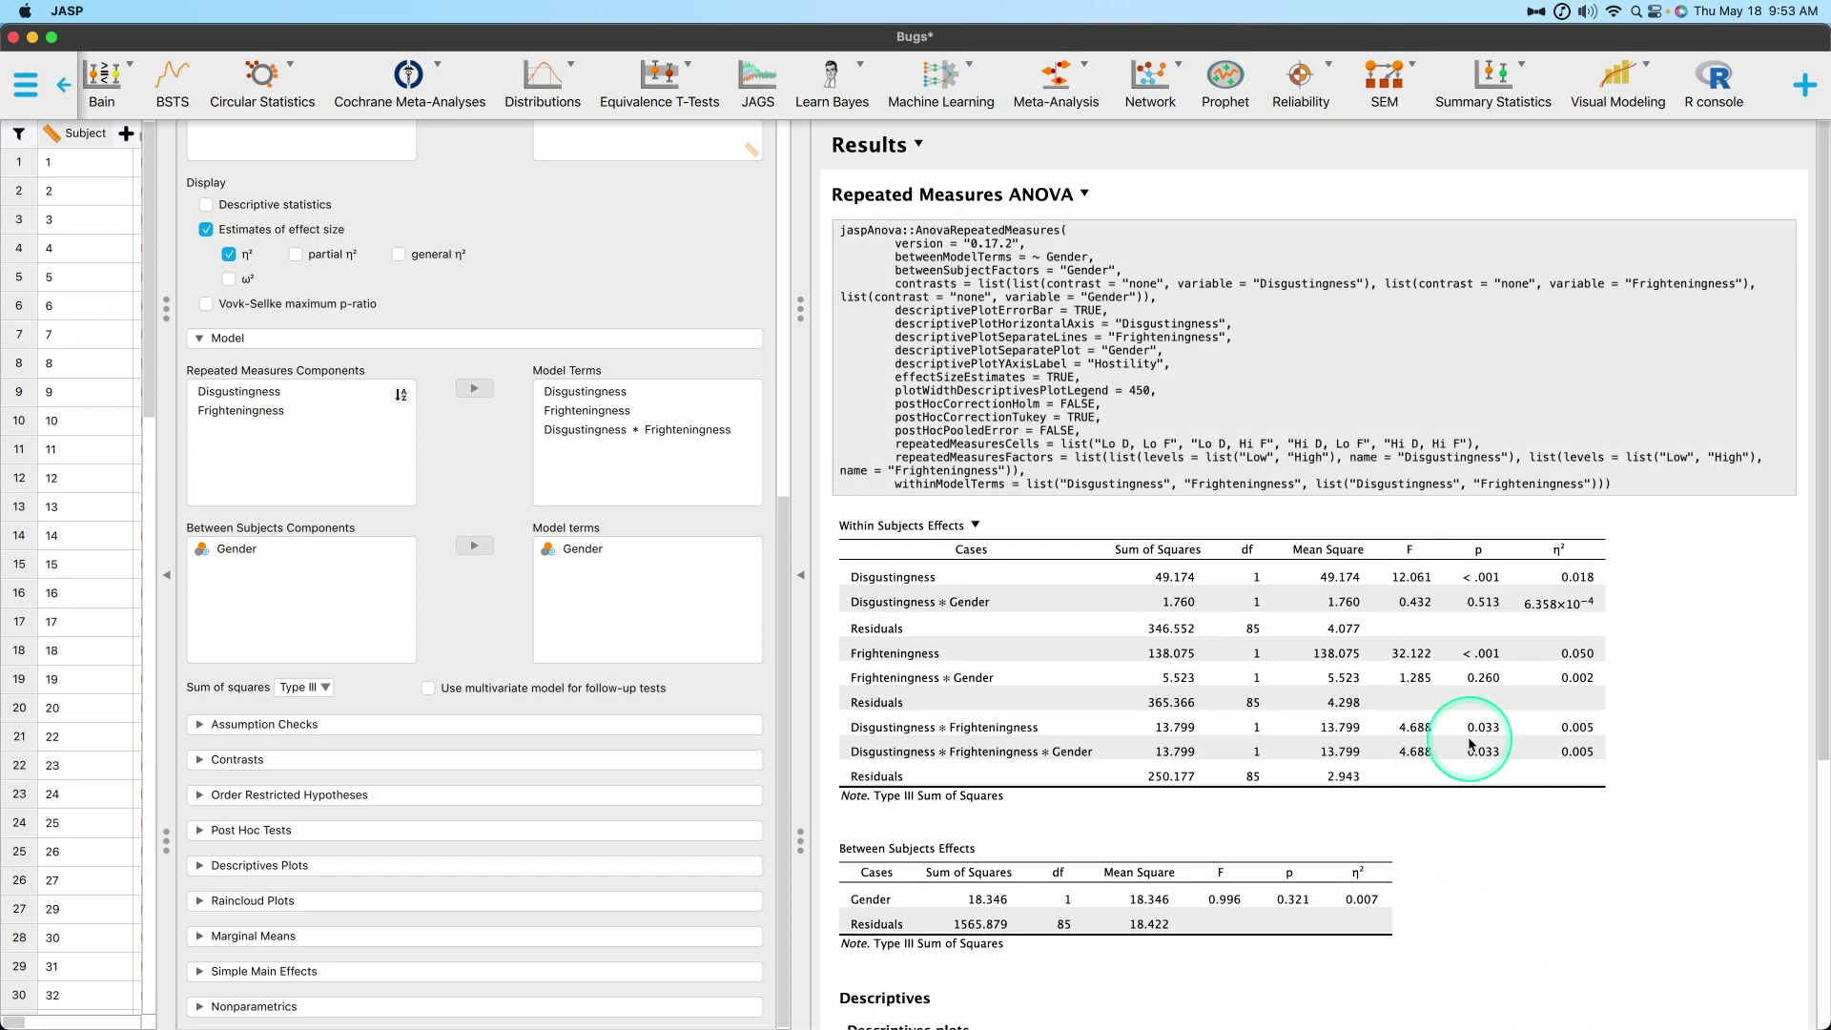